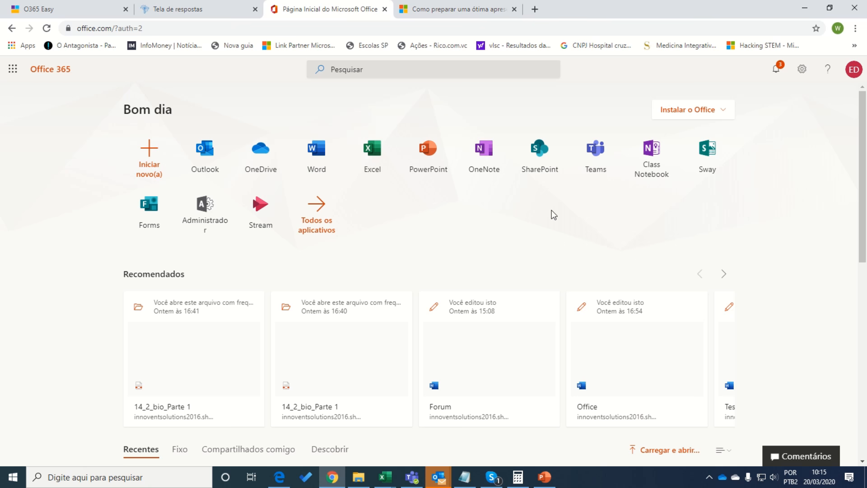
# Open Microsoft Teams from the Office 365 home page and view the activity feed.
pyautogui.click(600, 148)
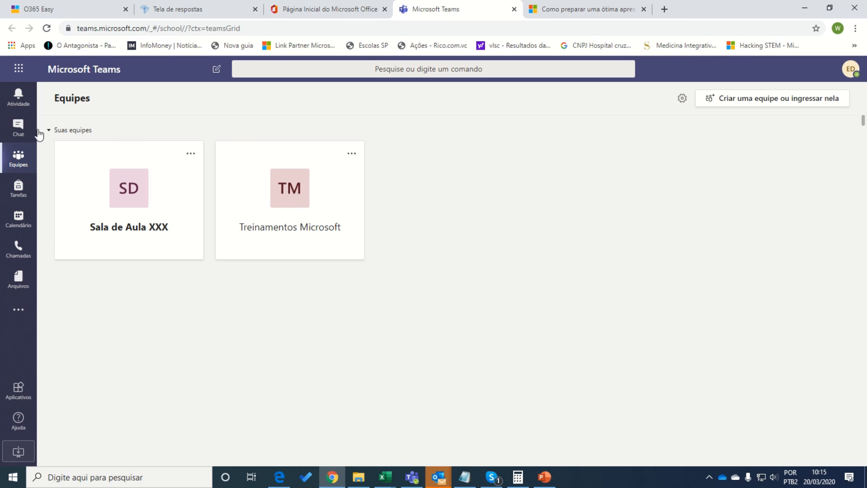
pyautogui.click(18, 96)
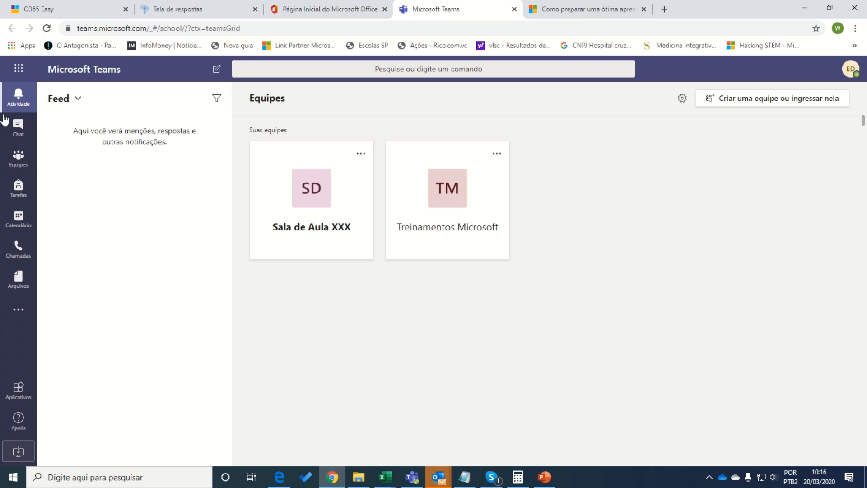
# Search for a colleague by first name and open a private chat with that person.
pyautogui.click(18, 131)
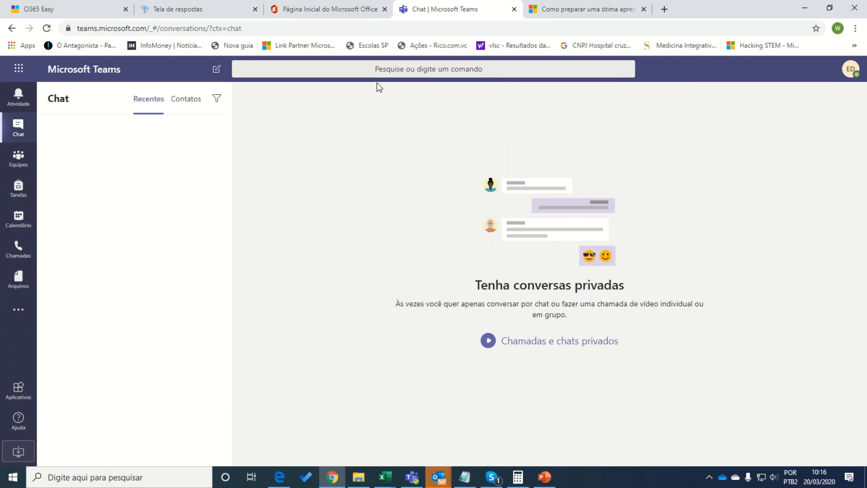
pyautogui.click(304, 70)
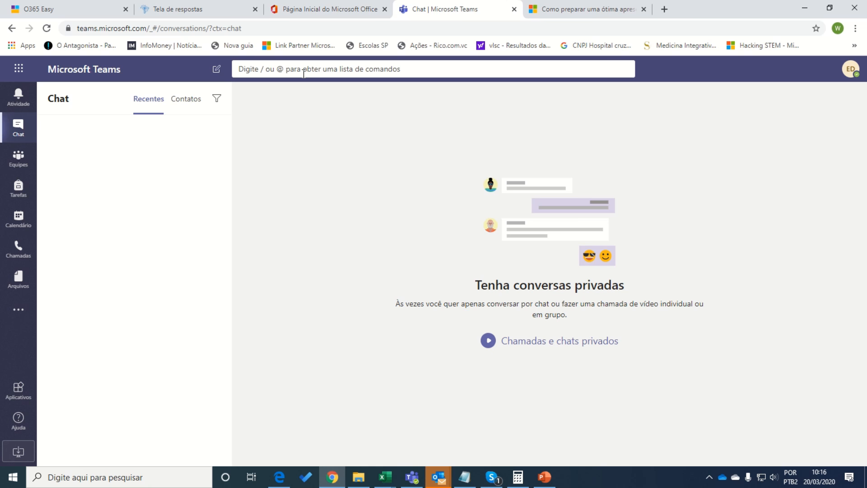
pyautogui.write('deise')
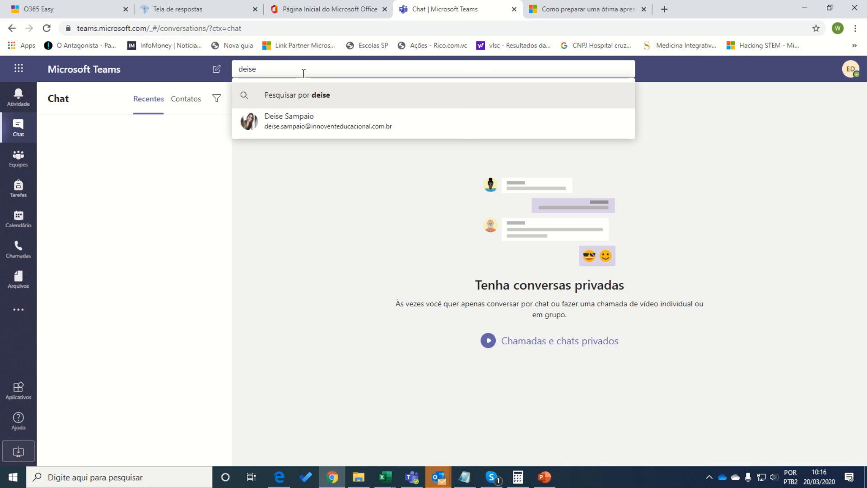
pyautogui.click(291, 120)
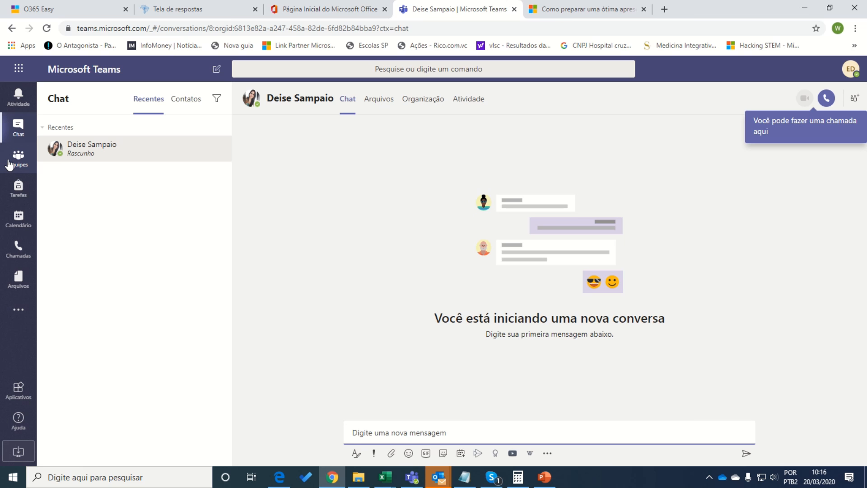
# View the teams overview and the assignments of the class Sala de Aula XXX.
pyautogui.click(16, 159)
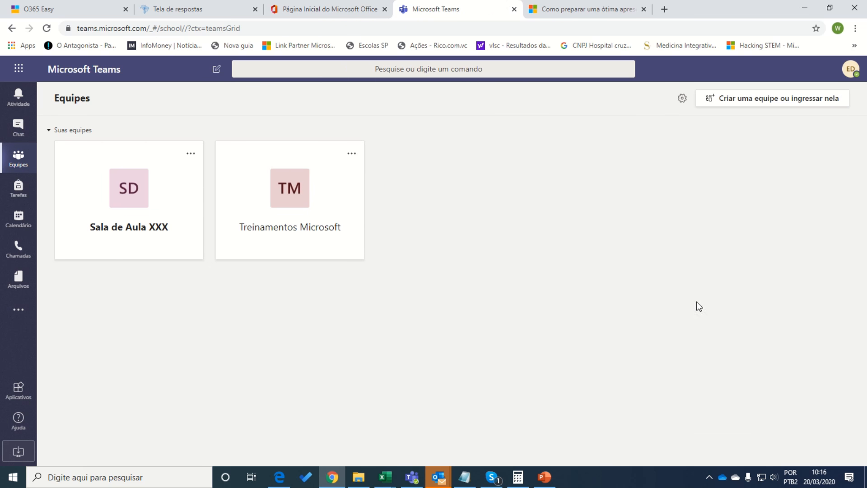
pyautogui.click(16, 193)
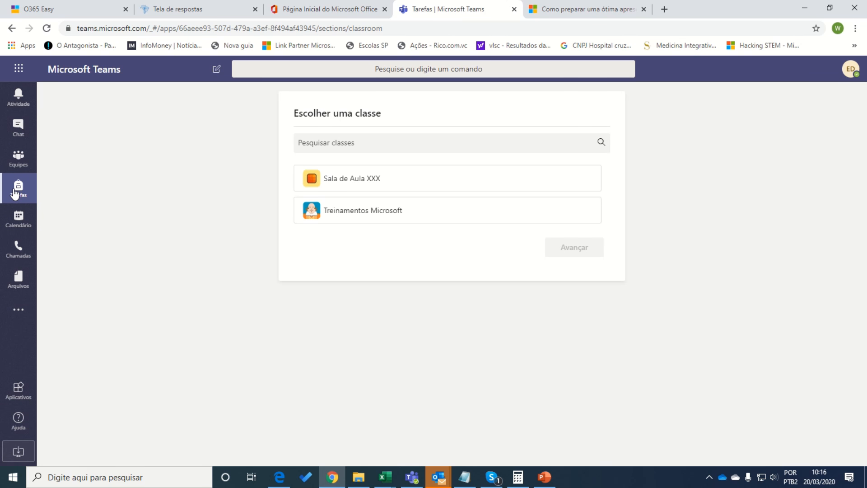
pyautogui.click(349, 181)
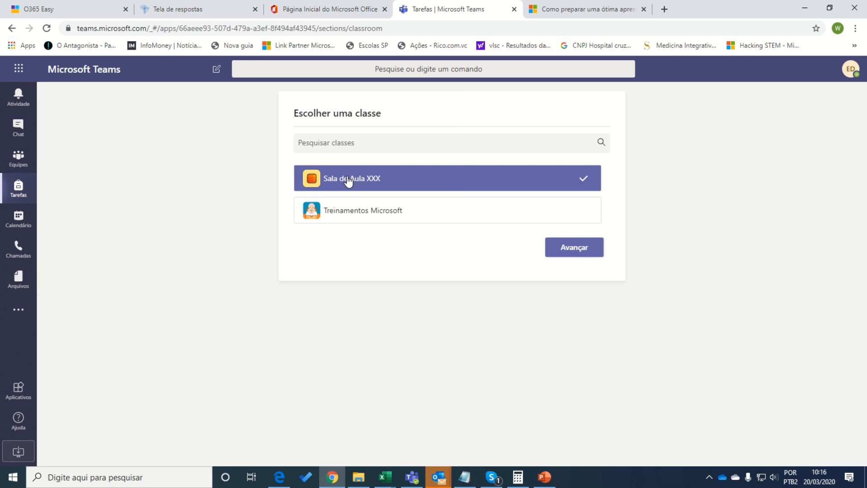
pyautogui.click(581, 256)
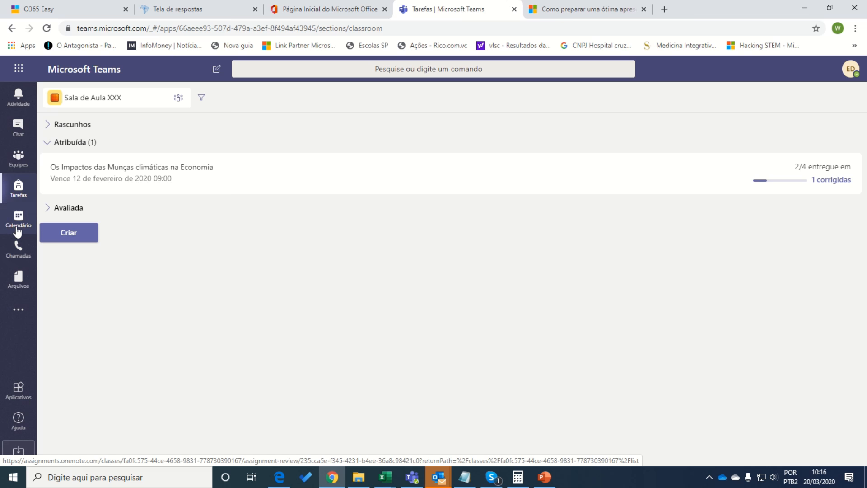
pyautogui.click(18, 159)
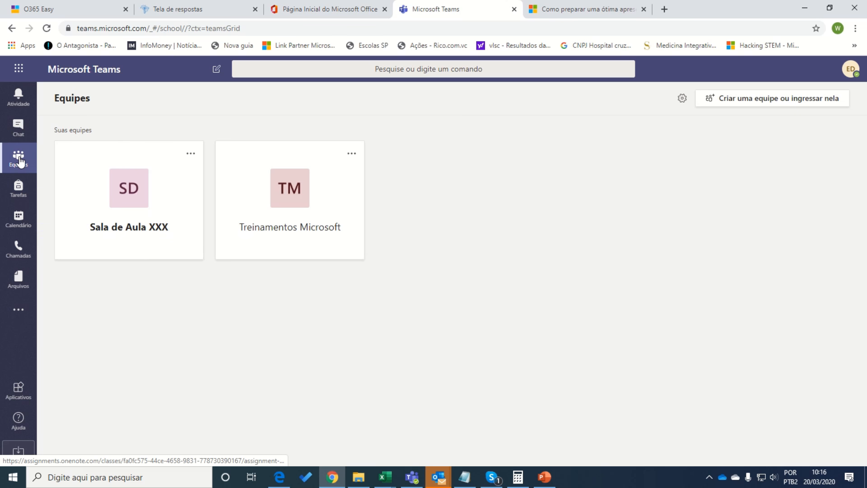
pyautogui.click(14, 191)
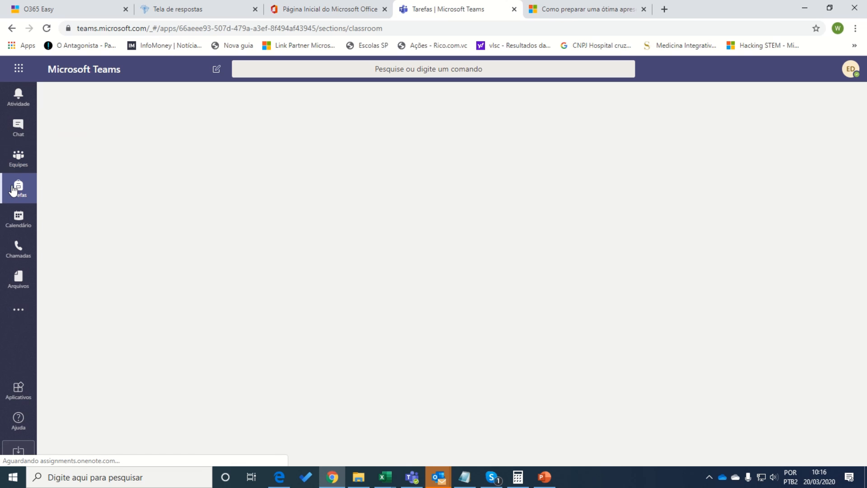
# Examine the calendar's new meeting form, including participants, date, recurrence, details and the scheduling assistant, and close it without saving.
pyautogui.click(21, 220)
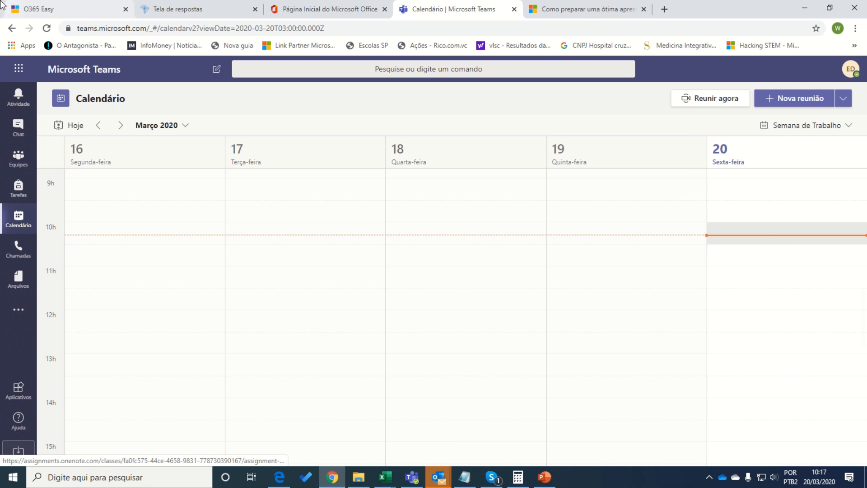
pyautogui.click(805, 101)
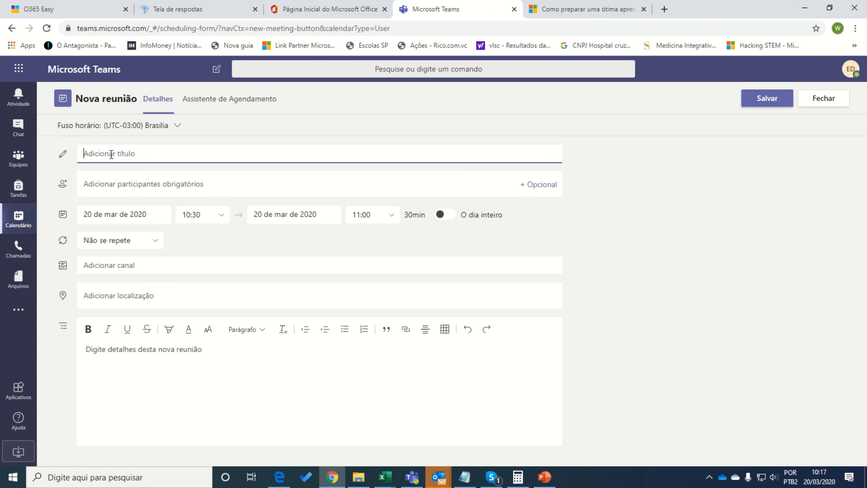
pyautogui.click(106, 180)
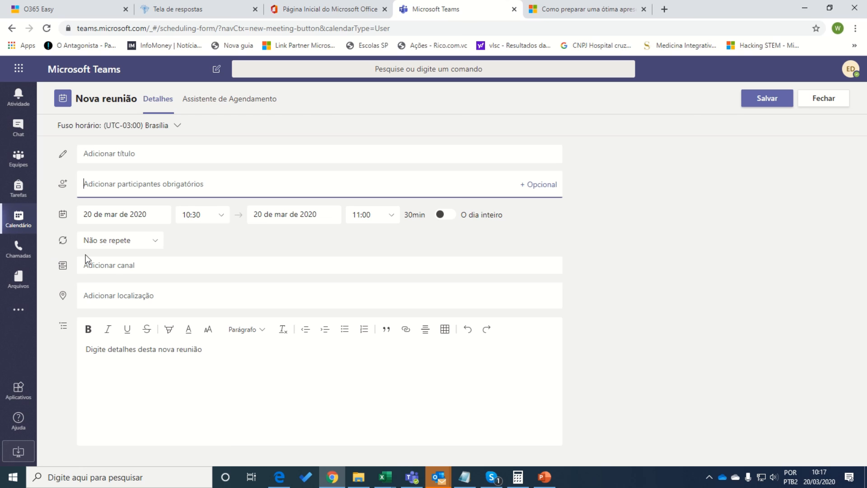
pyautogui.click(132, 220)
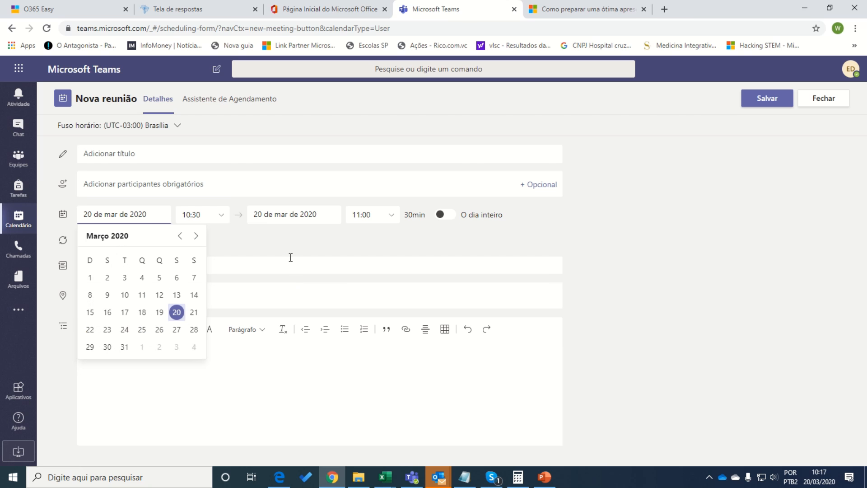
pyautogui.click(279, 244)
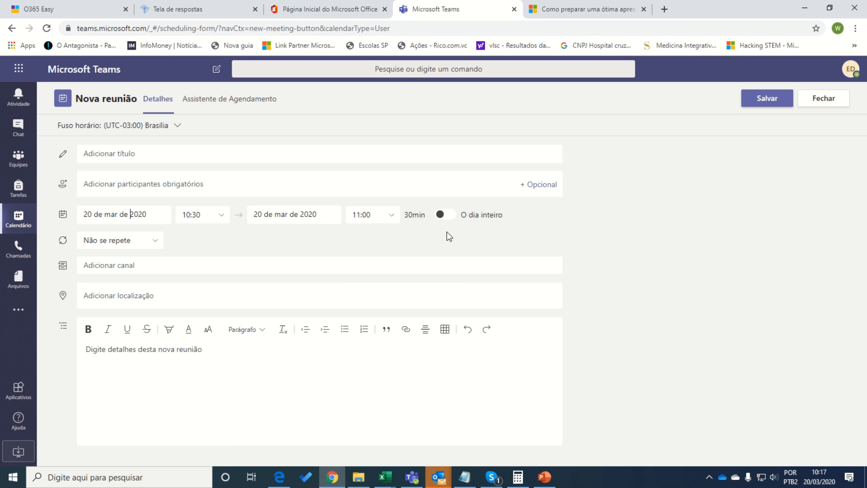
pyautogui.click(157, 245)
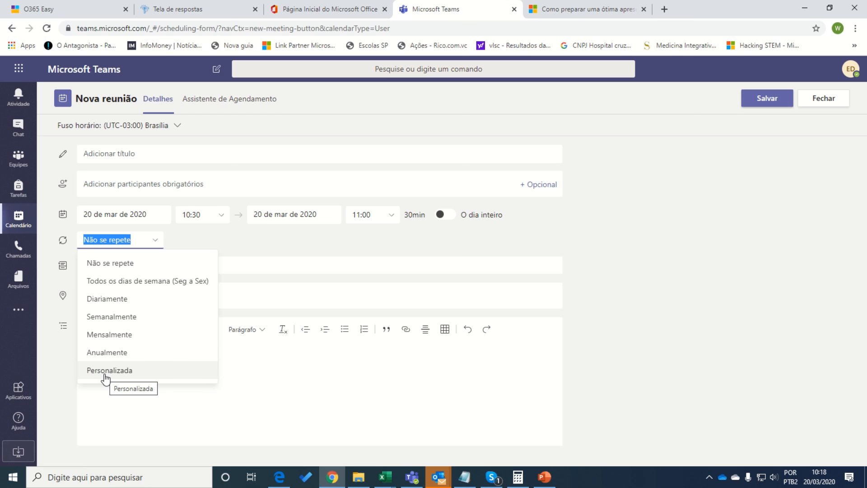
pyautogui.click(273, 397)
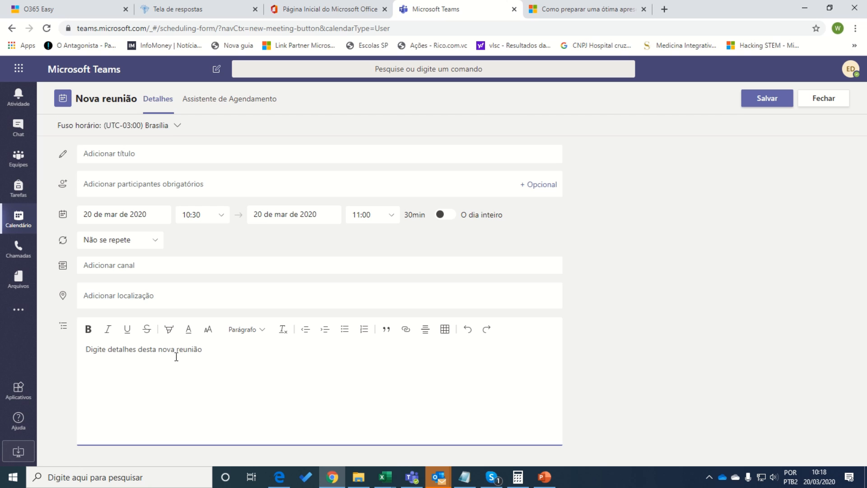
pyautogui.click(226, 99)
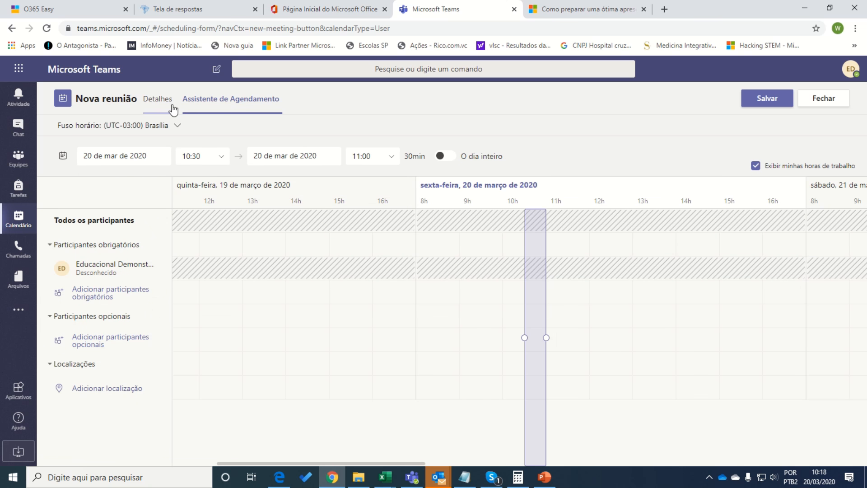
pyautogui.click(152, 99)
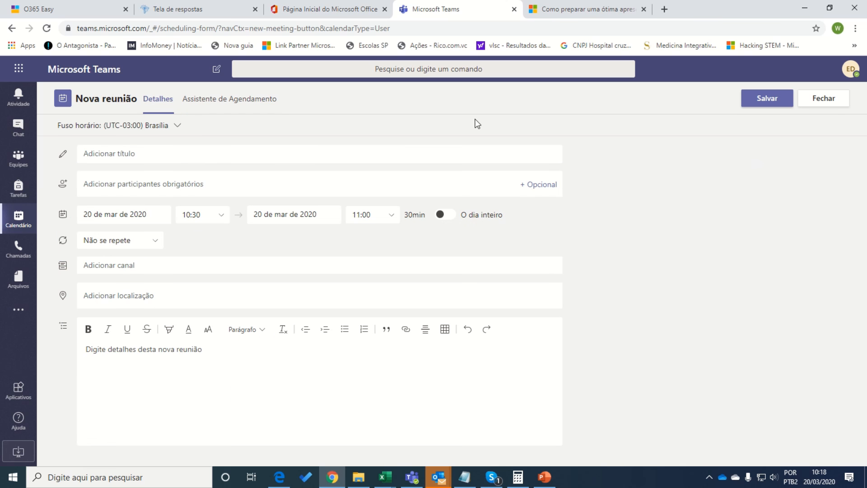
pyautogui.click(825, 108)
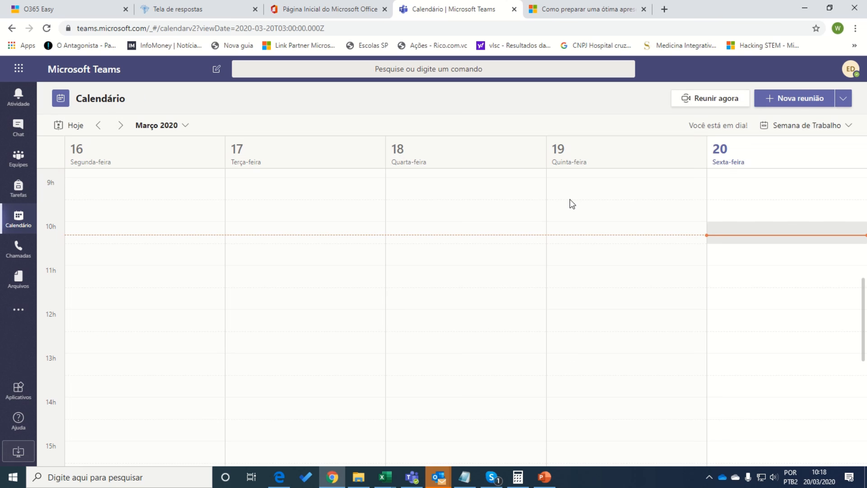
# Try to create a live event from the calendar and dismiss its dialog.
pyautogui.click(844, 98)
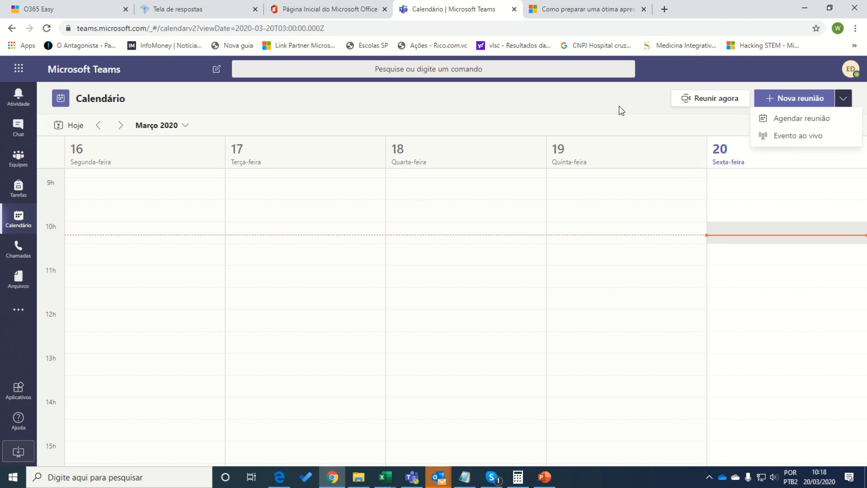
pyautogui.click(499, 107)
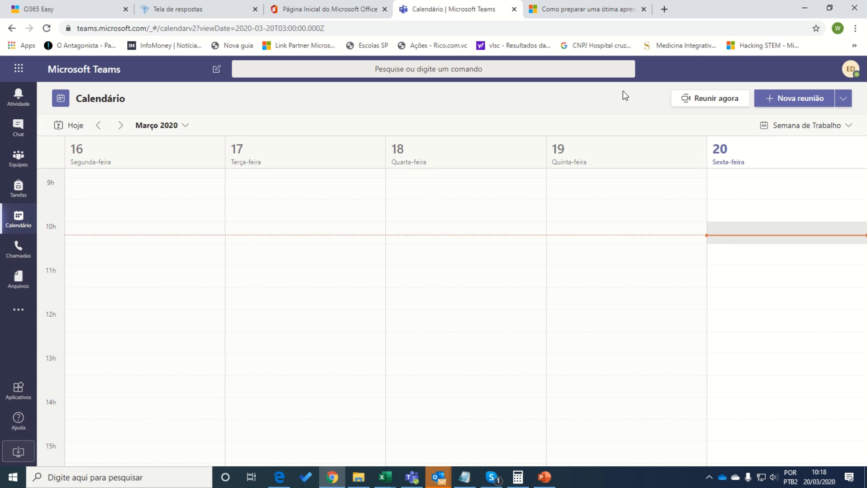
pyautogui.click(843, 100)
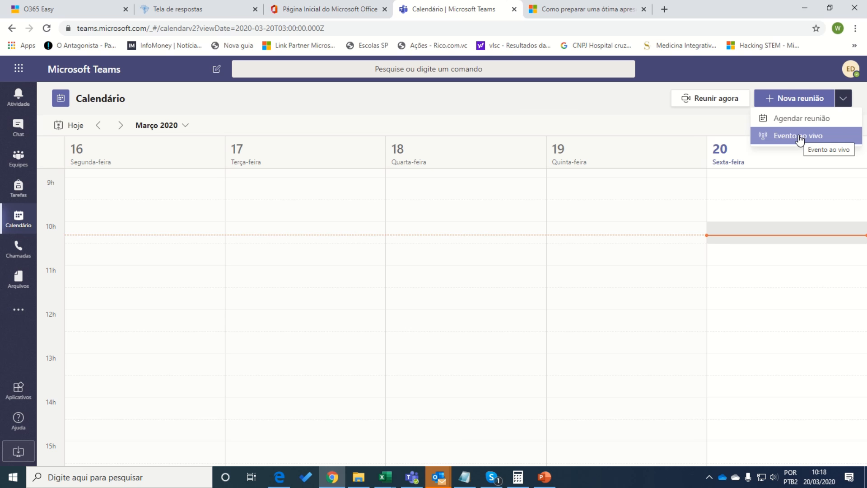
pyautogui.click(799, 136)
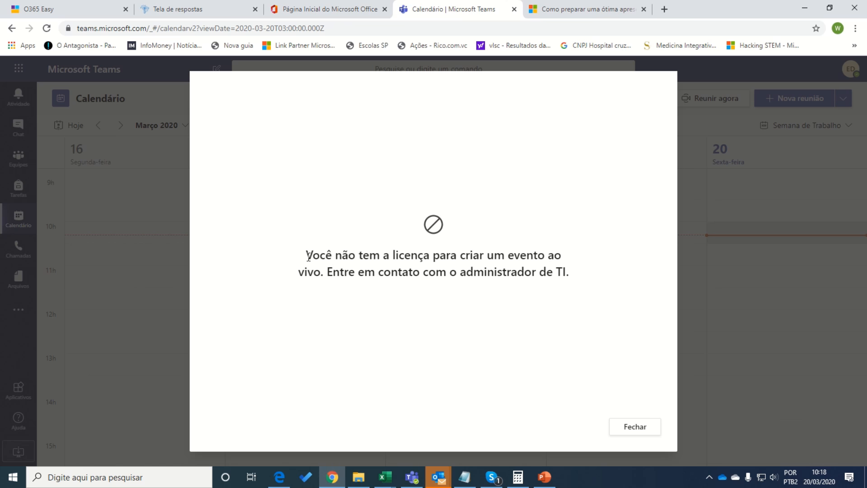
pyautogui.moveTo(307, 251); pyautogui.dragTo(611, 288)
pyautogui.click(339, 258)
pyautogui.click(631, 432)
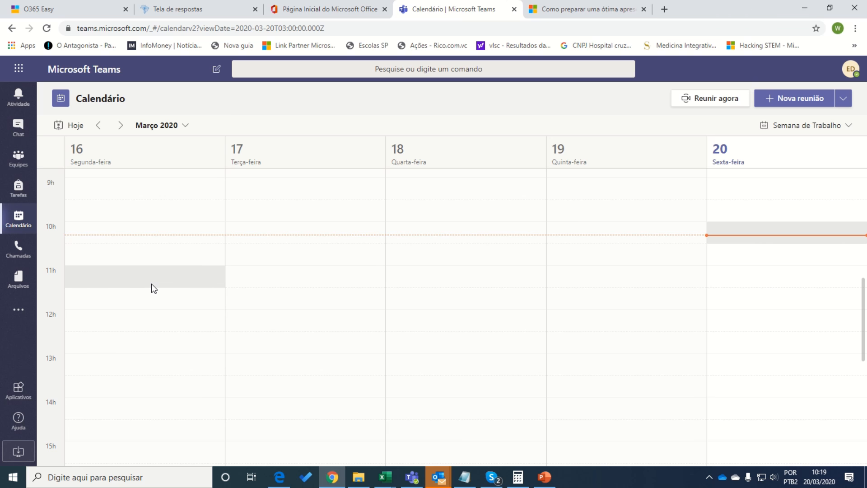
# View the speed dial page and the call history in the calls area.
pyautogui.click(9, 254)
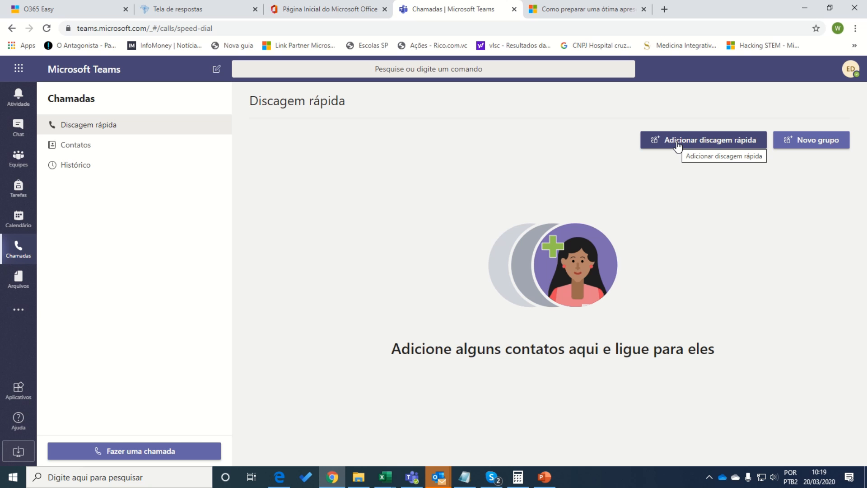
pyautogui.click(60, 166)
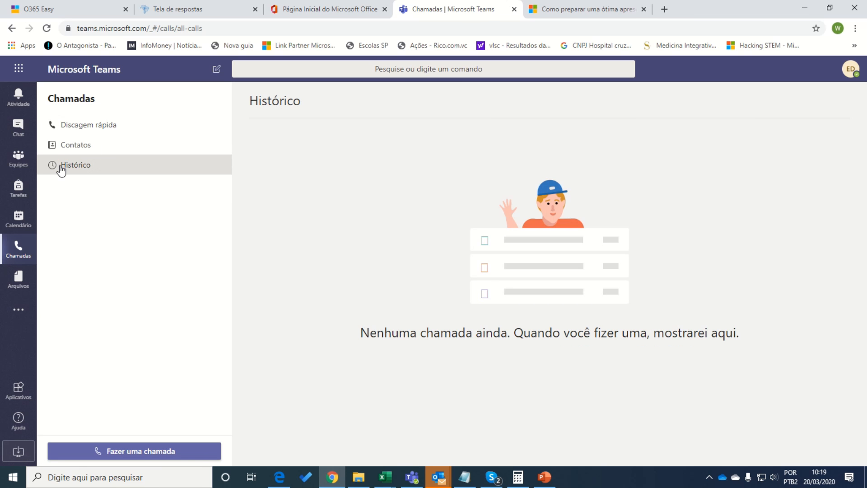
# Look through the recent files, the Microsoft Teams files and the files stored in OneDrive.
pyautogui.click(19, 286)
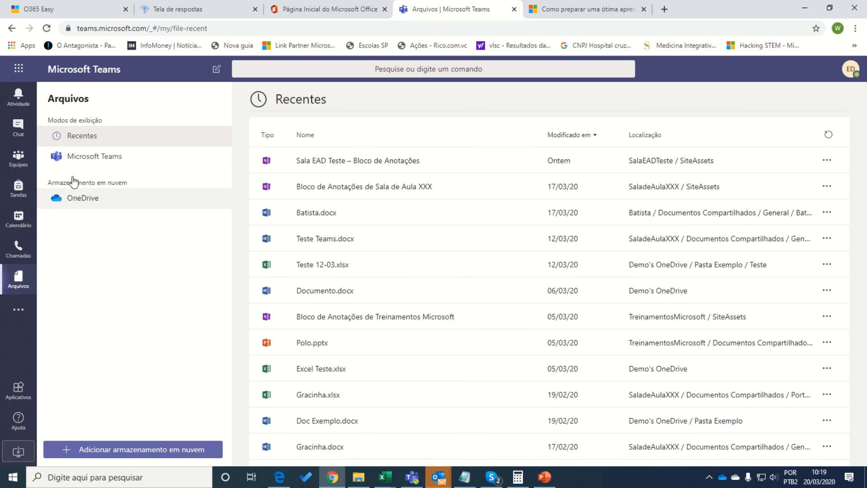
pyautogui.scroll(-3, 379, 290)
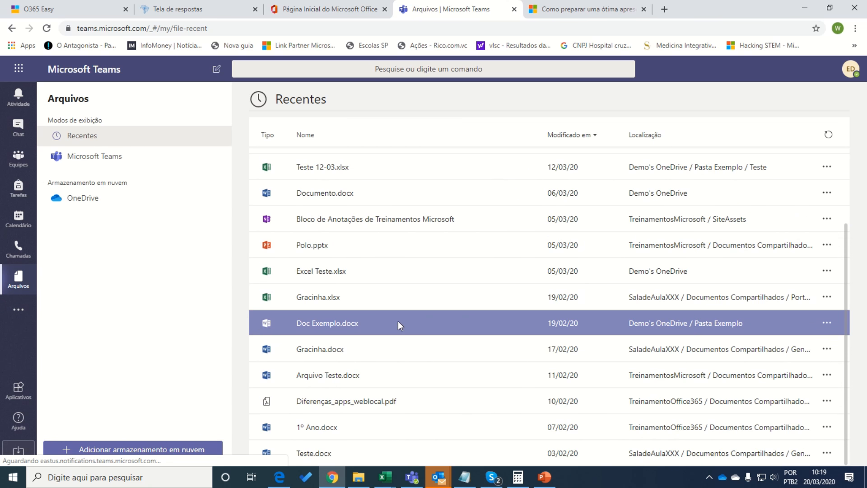
pyautogui.scroll(3, 514, 332)
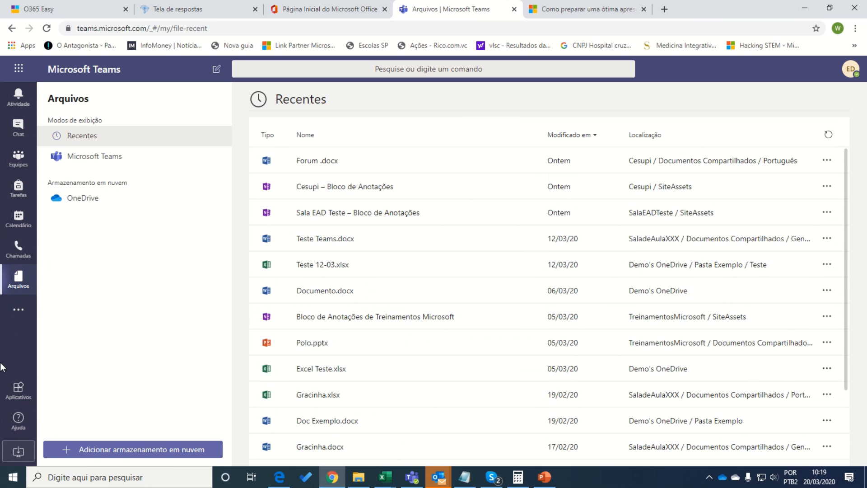
pyautogui.click(90, 162)
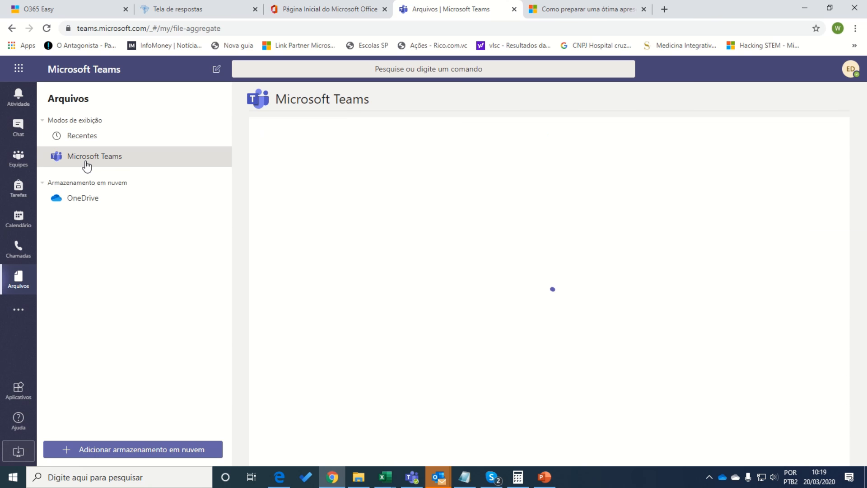
pyautogui.click(79, 197)
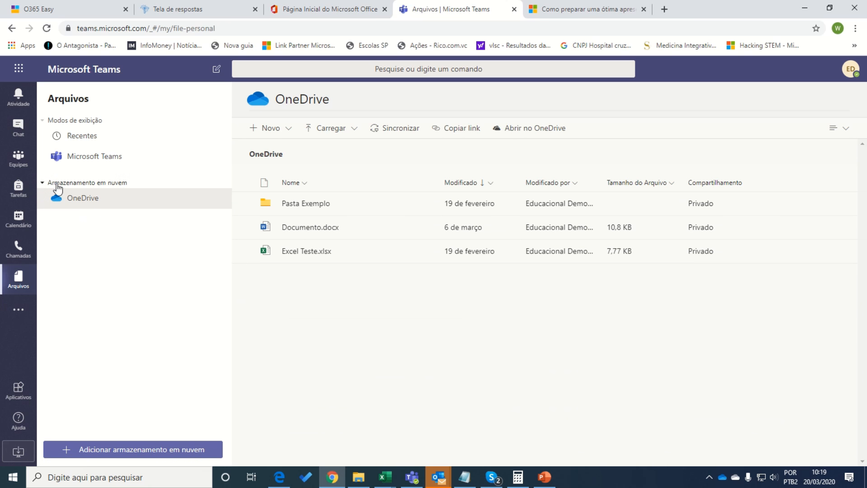
# Open the catalogue of apps and services that can be added to Teams.
pyautogui.click(12, 398)
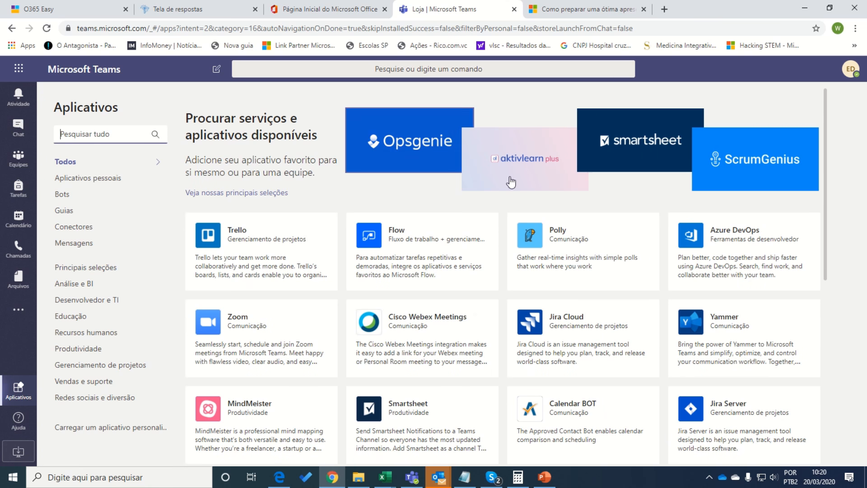
# Look through the list of apps available in the catalogue.
pyautogui.scroll(-15, 509, 181)
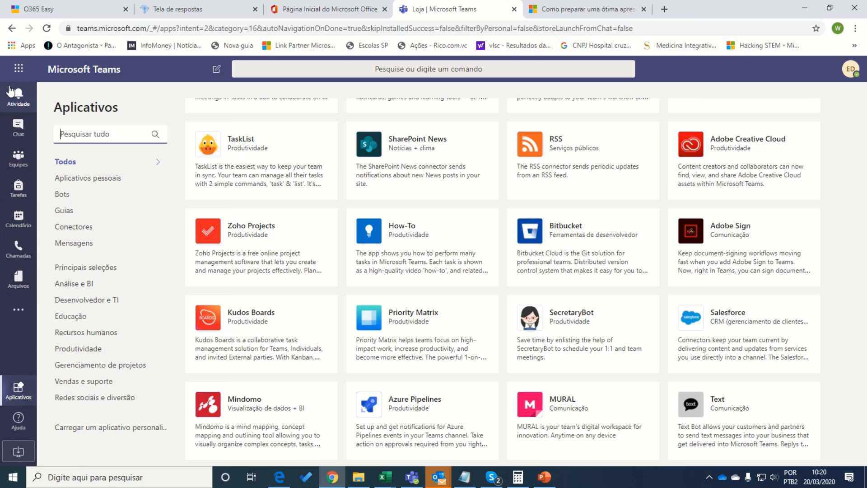
# Start creating a new team from the teams area, choosing Classe as the team type.
pyautogui.click(17, 163)
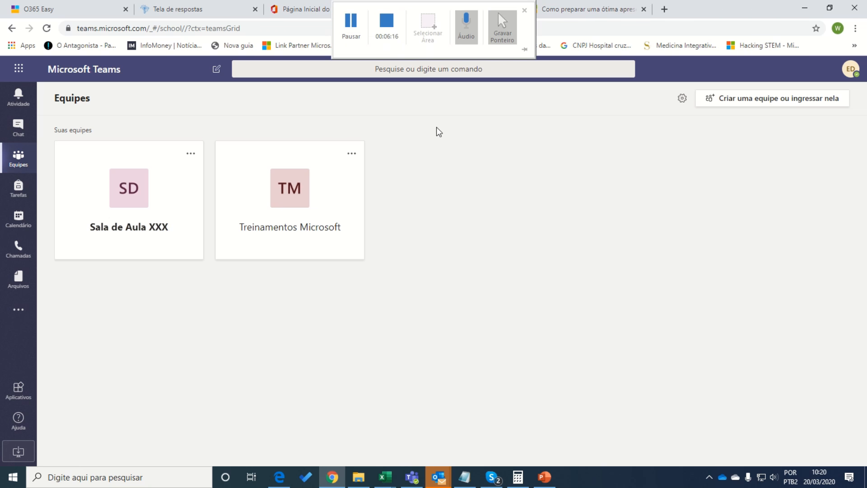
pyautogui.click(739, 105)
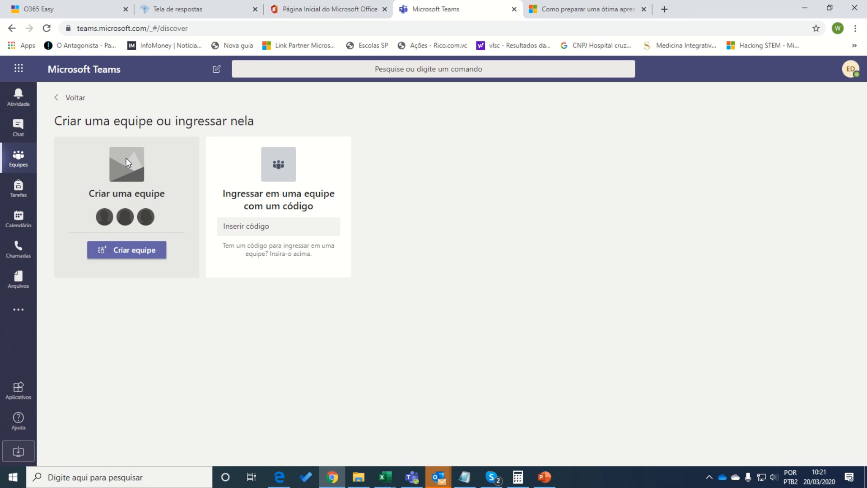
pyautogui.click(251, 228)
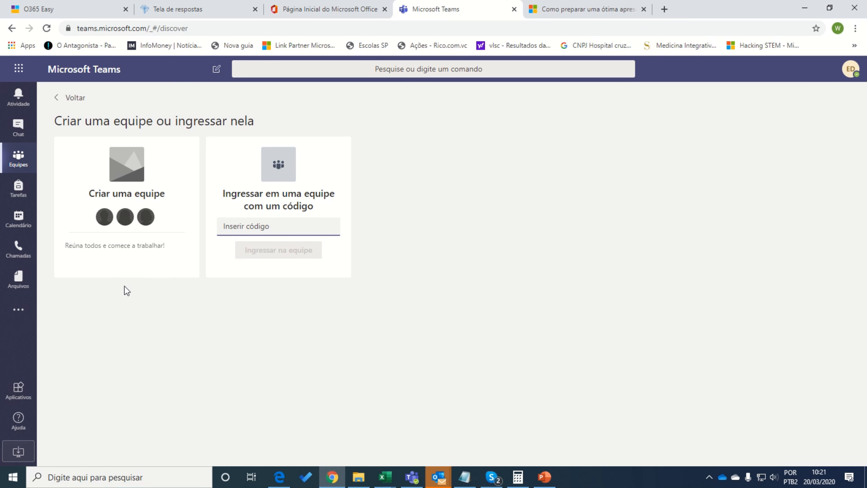
pyautogui.moveTo(113, 231)
pyautogui.click(116, 256)
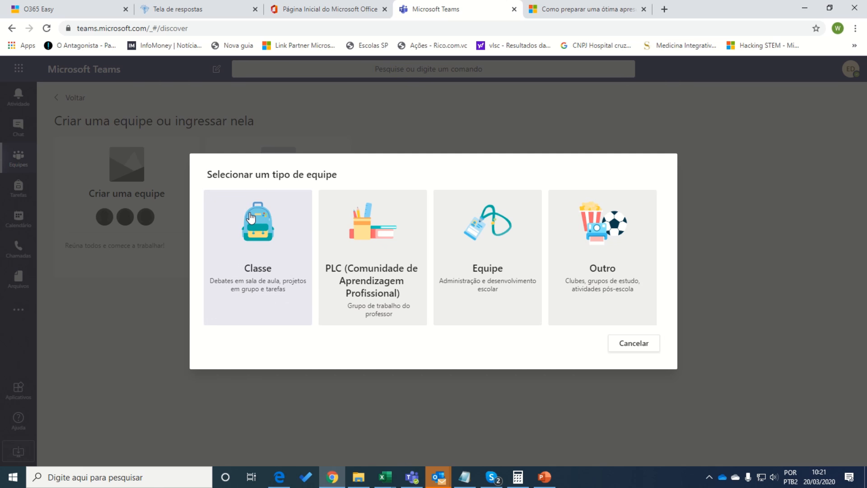
pyautogui.click(264, 273)
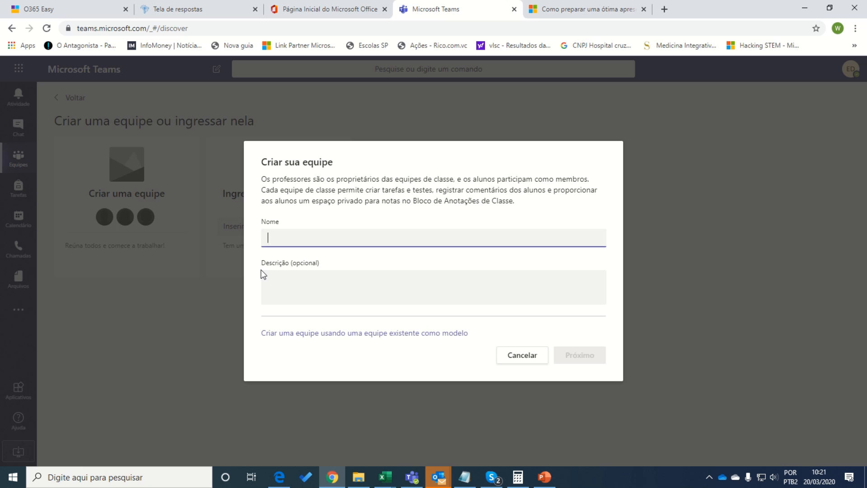
# Name the class team "Minha Primeira Sala Teams", leave the description empty and continue to adding people.
pyautogui.write('Minha Primeira SA')
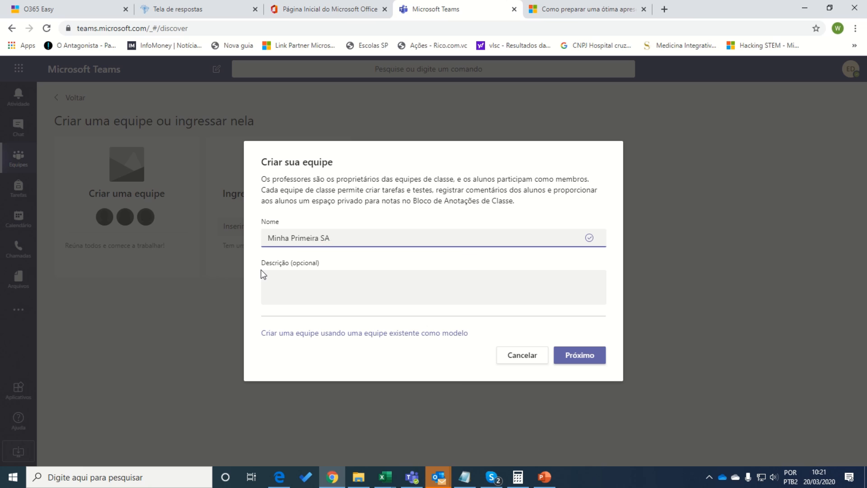
pyautogui.press('BackSpace')
pyautogui.write('ala Teams')
pyautogui.click(297, 292)
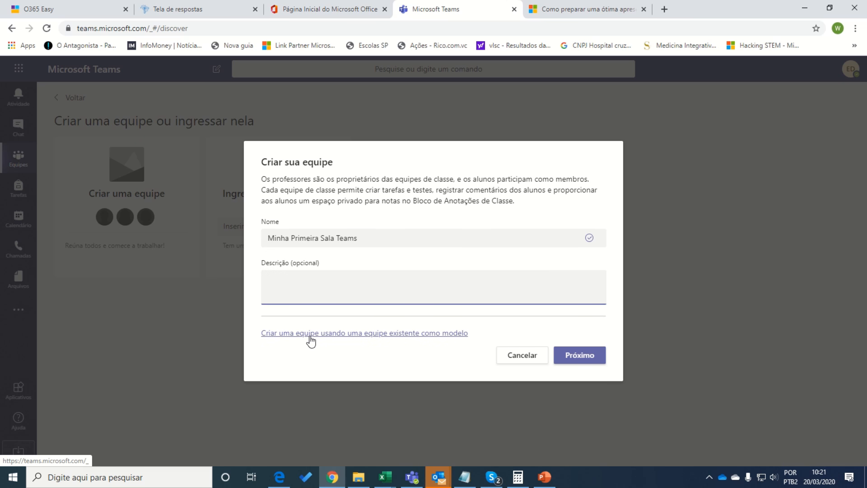
pyautogui.click(580, 356)
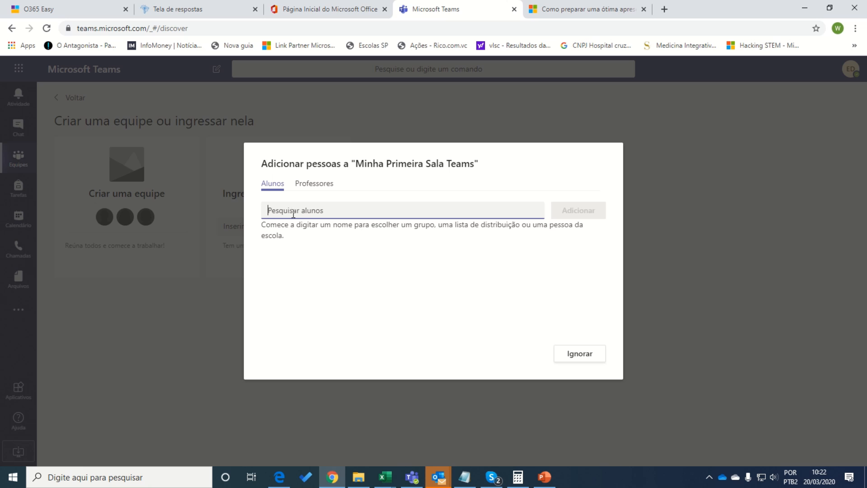
pyautogui.write('claudia')
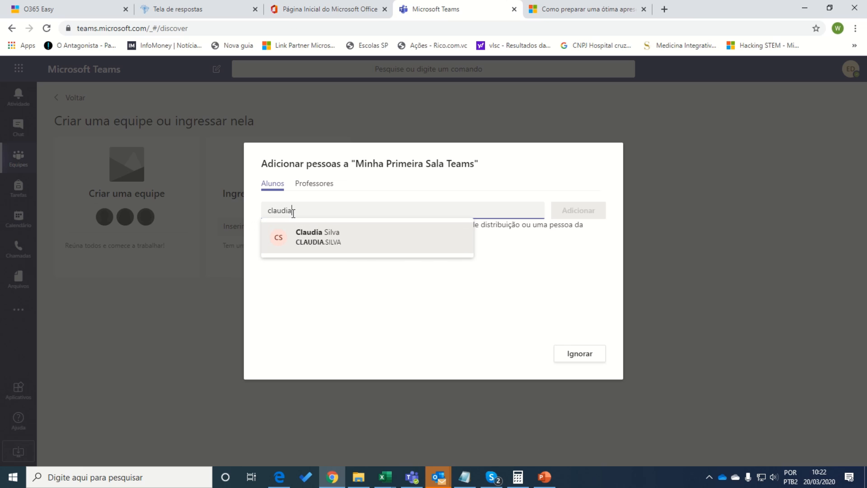
pyautogui.click(316, 244)
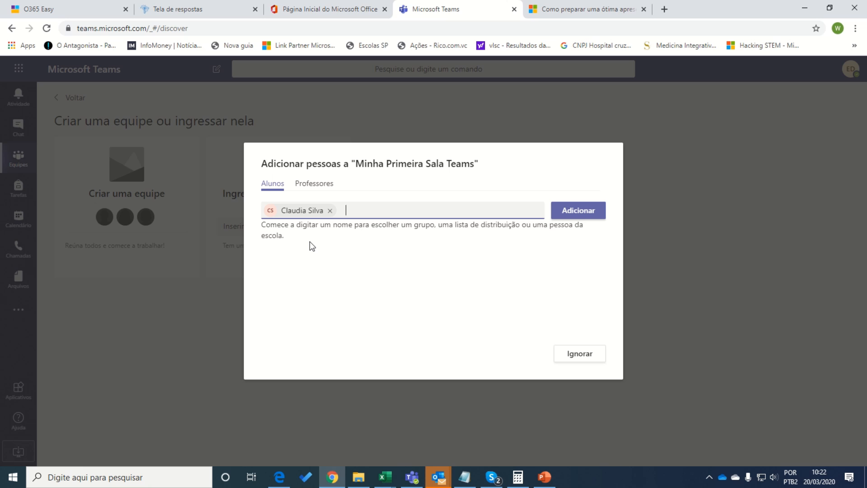
pyautogui.press('BackSpace')
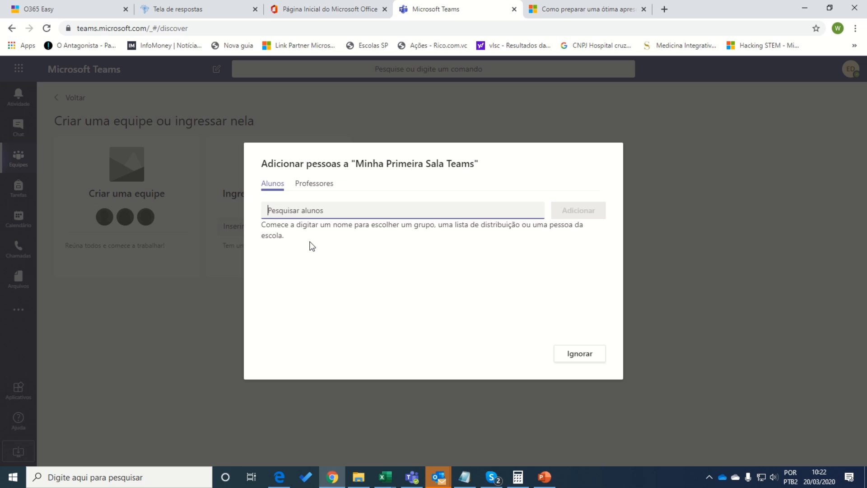
pyautogui.write('sala')
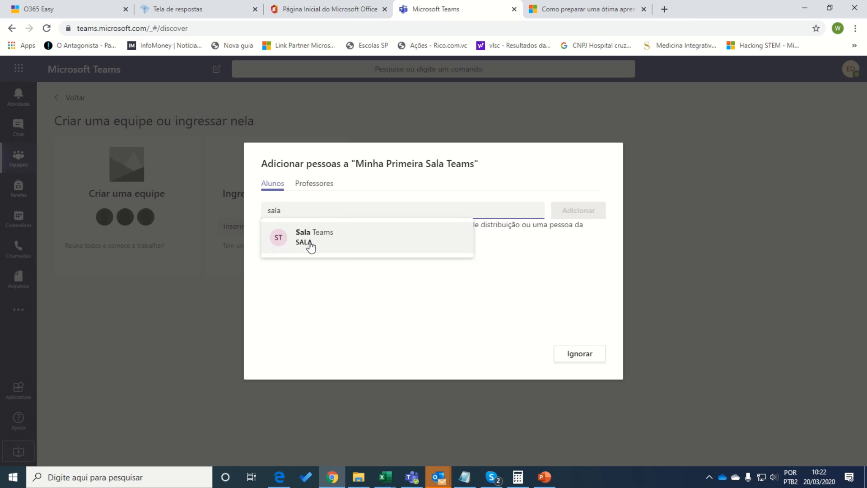
pyautogui.click(311, 246)
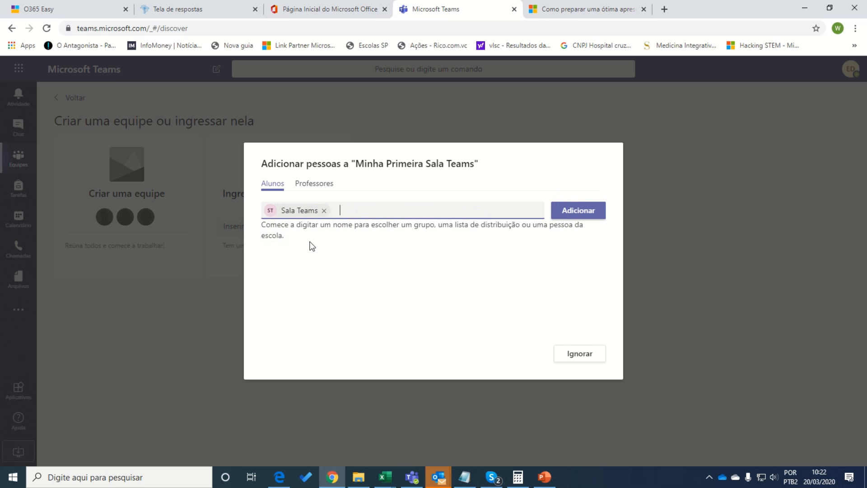
pyautogui.moveTo(311, 210)
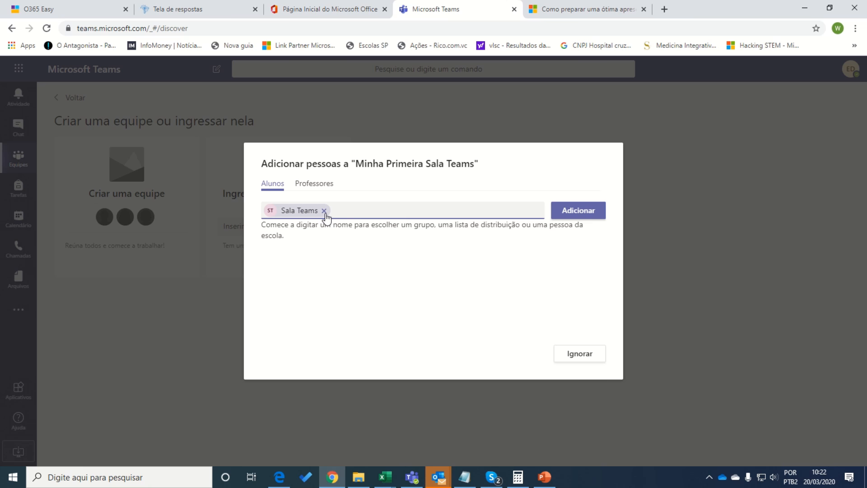
pyautogui.click(325, 211)
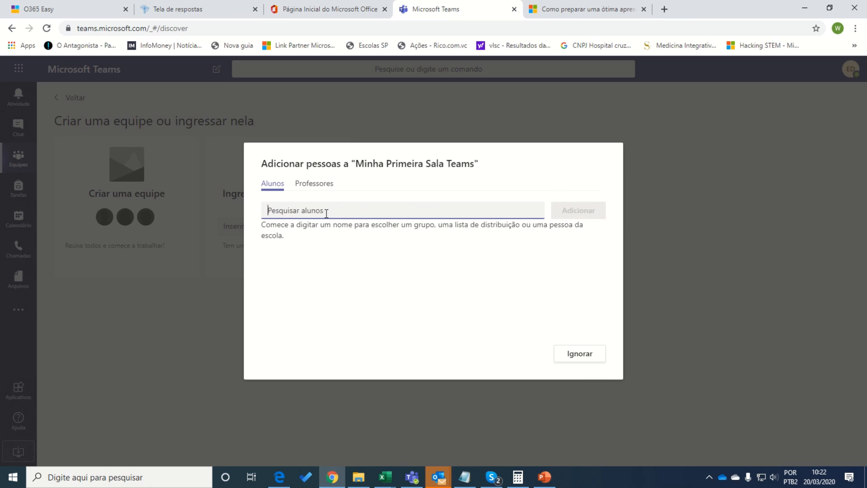
# Search for three students by name and add them to the new class team.
pyautogui.write('claudia')
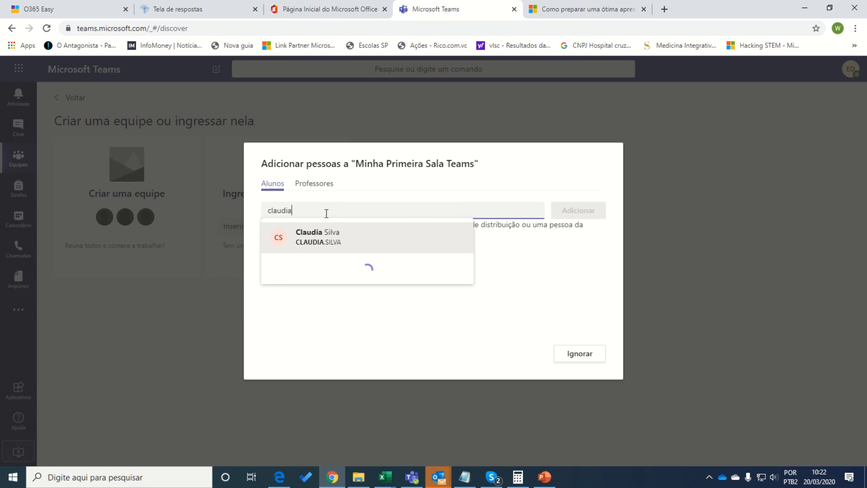
pyautogui.click(324, 242)
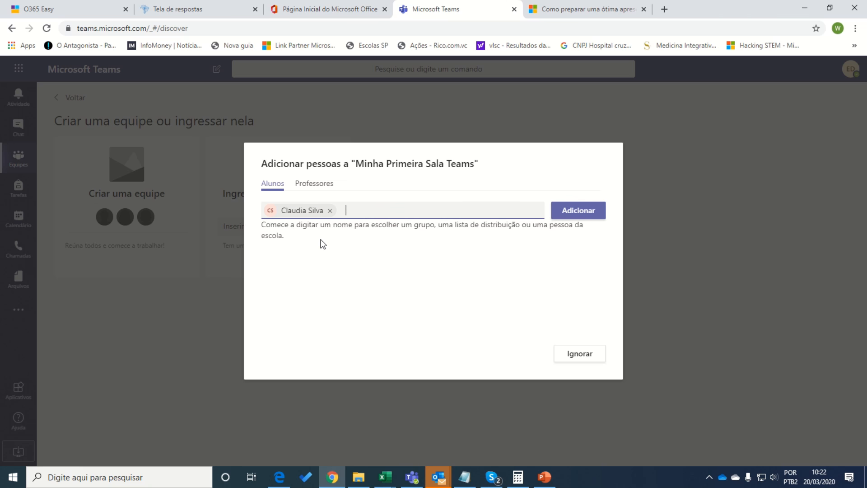
pyautogui.write('alessa')
pyautogui.click(400, 239)
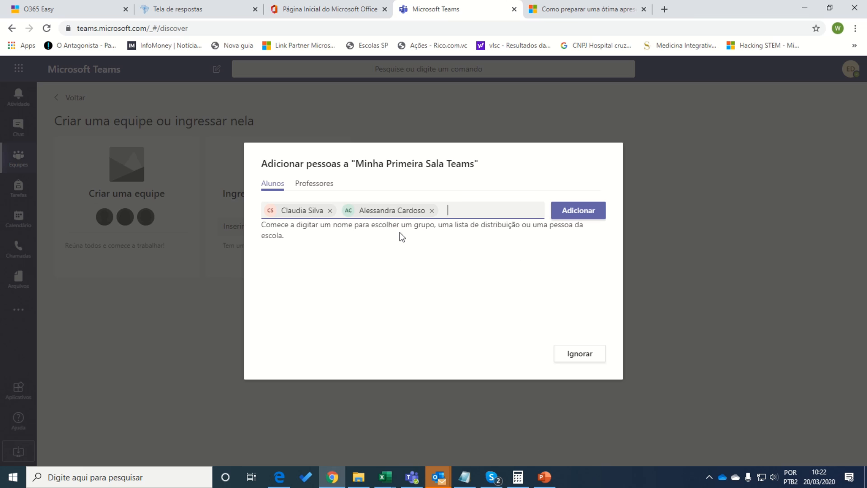
pyautogui.write('antoni')
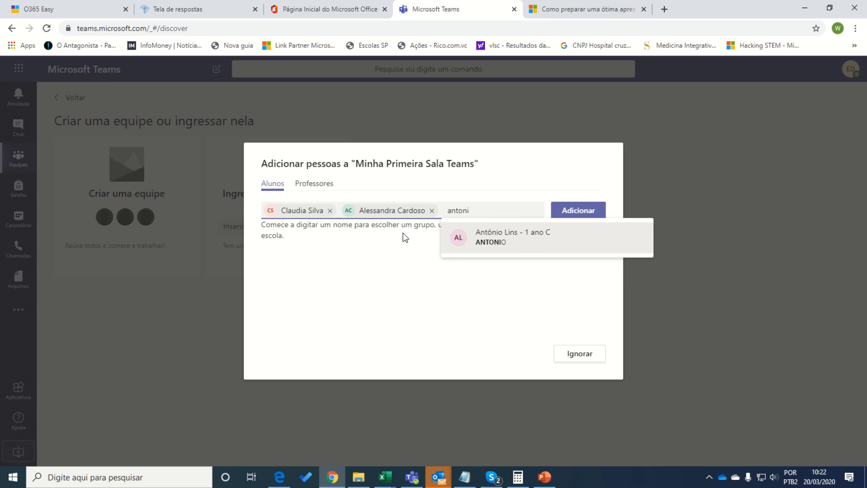
pyautogui.click(494, 240)
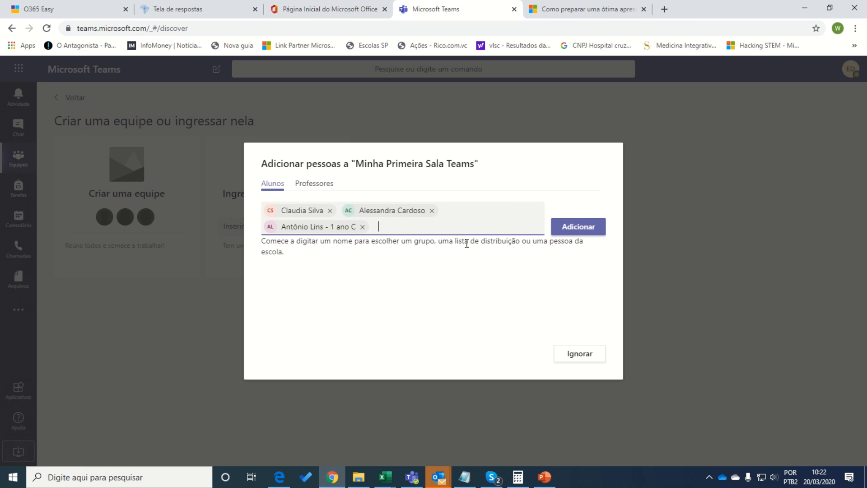
pyautogui.click(582, 231)
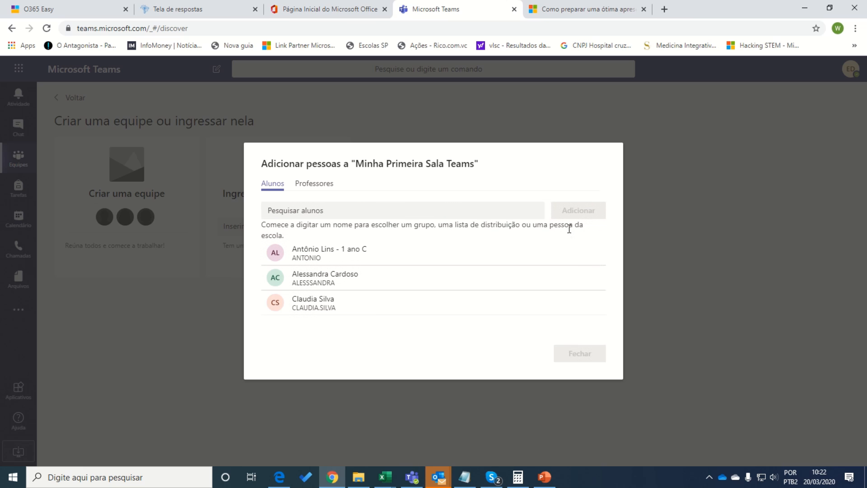
# Add one teacher to the class team by name and finish adding people.
pyautogui.click(316, 184)
pyautogui.click(278, 212)
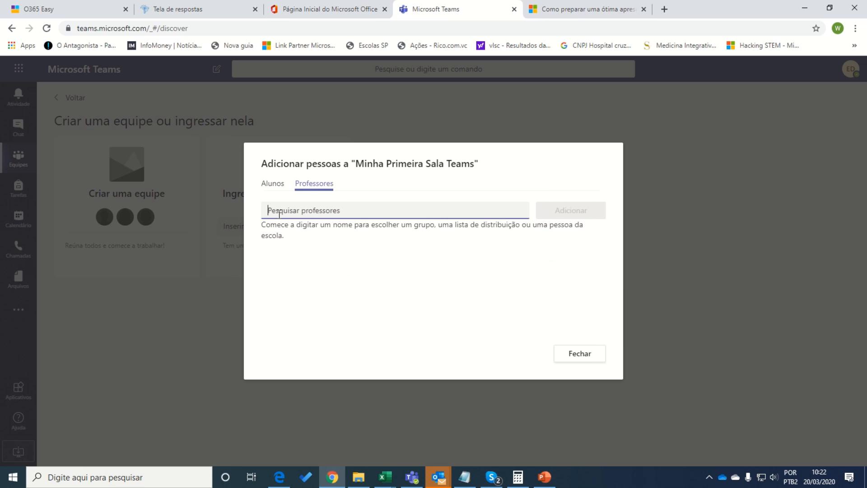
pyautogui.write('dassia')
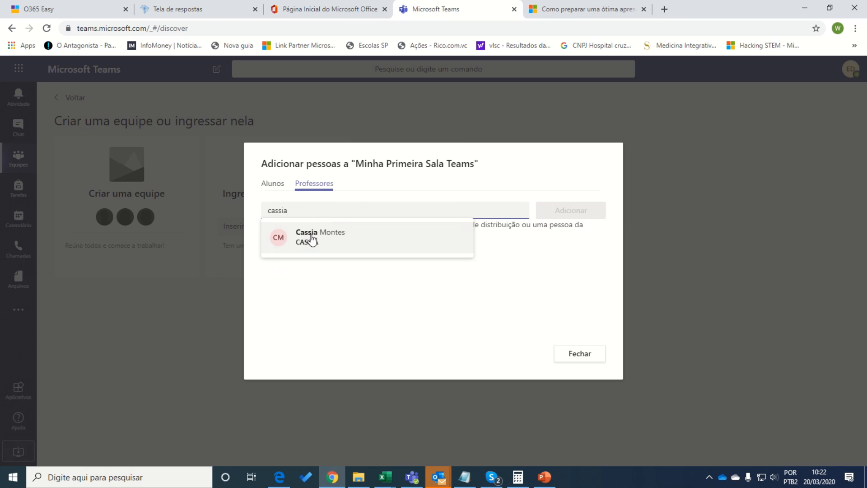
pyautogui.click(312, 240)
pyautogui.click(574, 209)
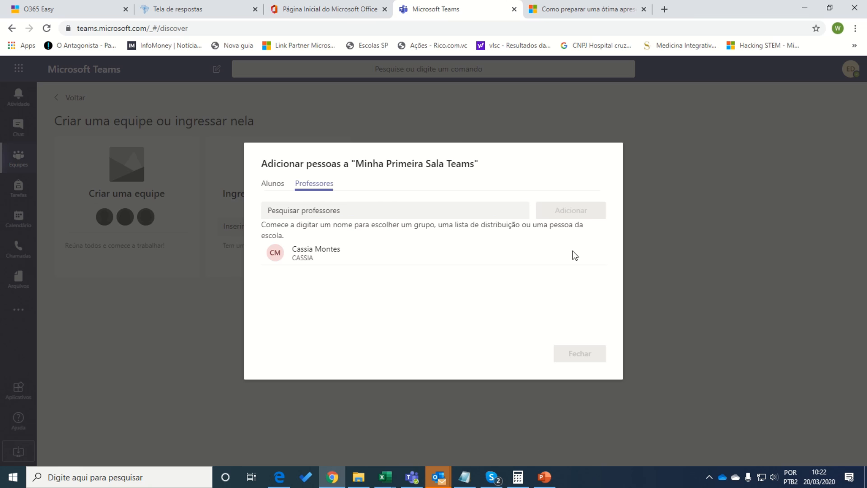
pyautogui.click(580, 357)
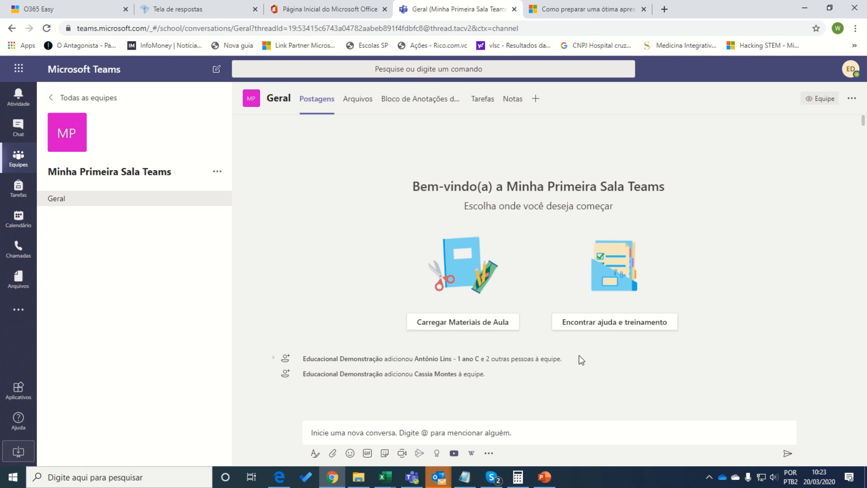
# Add a channel named "Português" to Minha Primeira Sala Teams, keeping the Padrão privacy that is accessible to everyone in the team.
pyautogui.click(218, 172)
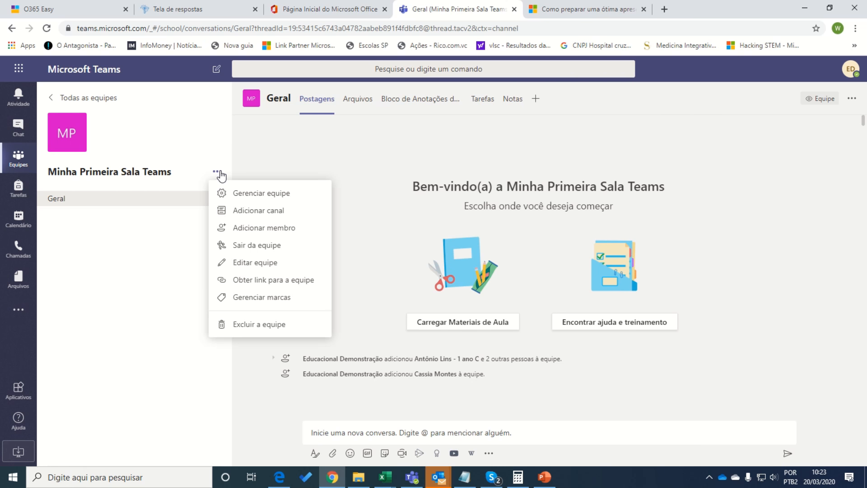
pyautogui.click(262, 213)
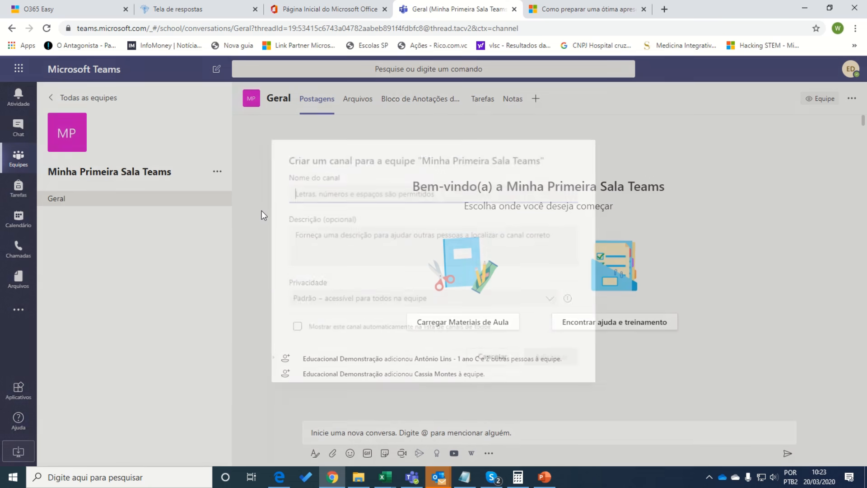
pyautogui.write('Por')
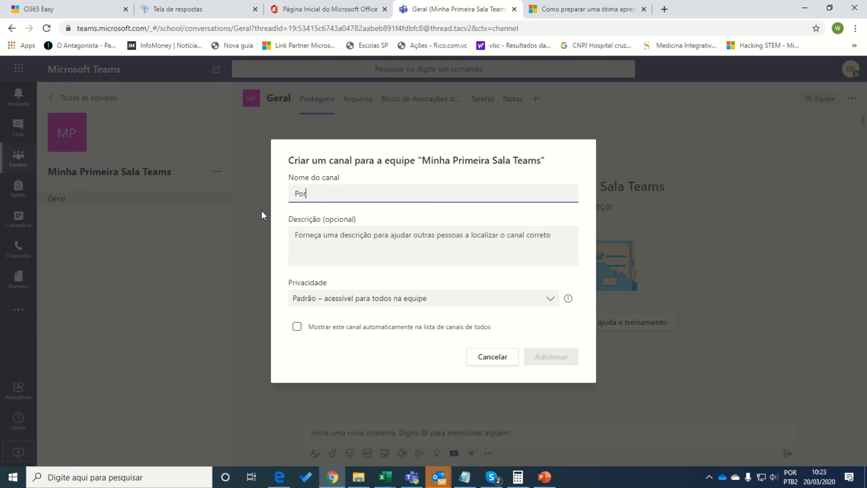
pyautogui.write('tuguês')
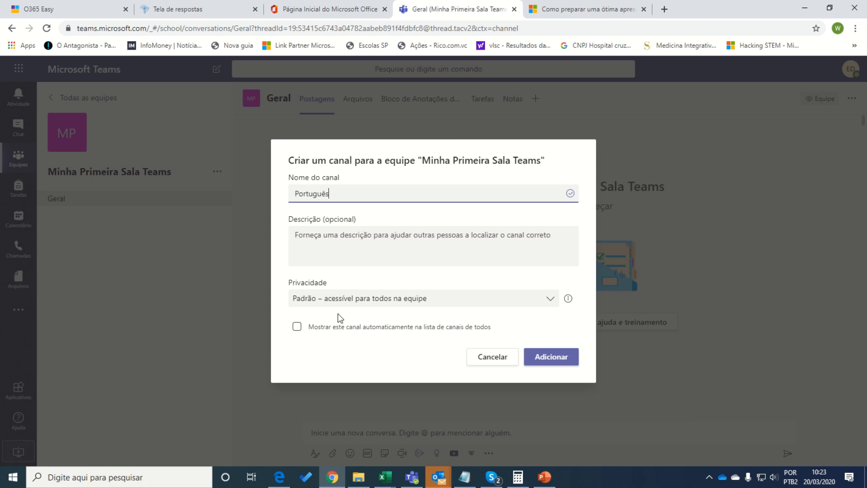
pyautogui.click(329, 301)
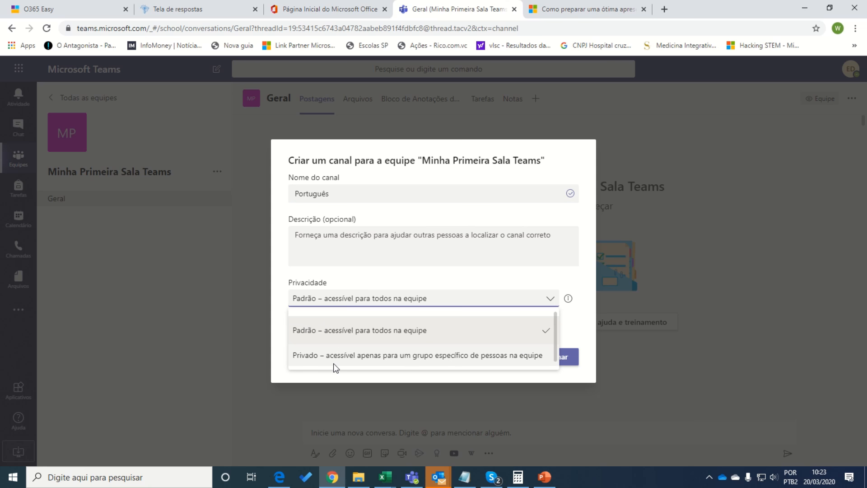
pyautogui.click(349, 280)
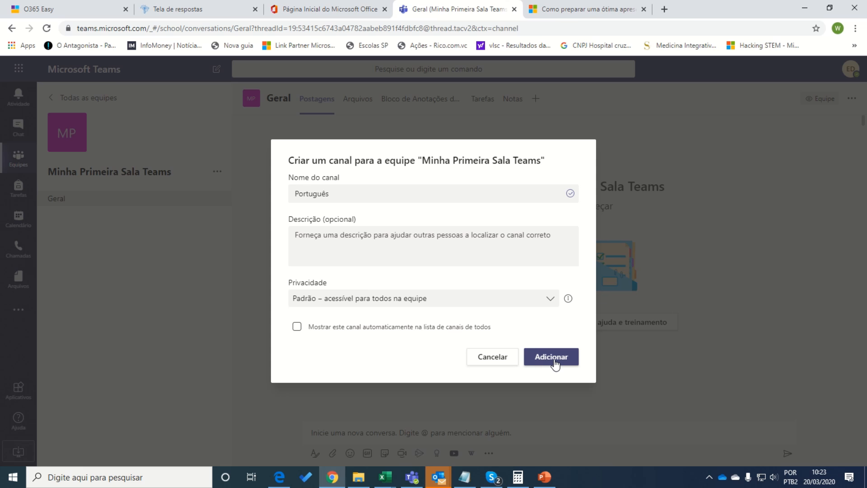
pyautogui.click(329, 244)
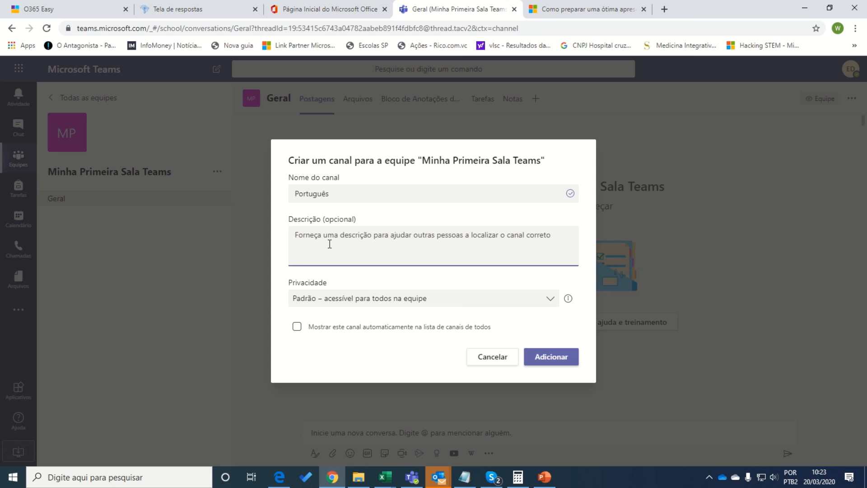
pyautogui.click(560, 359)
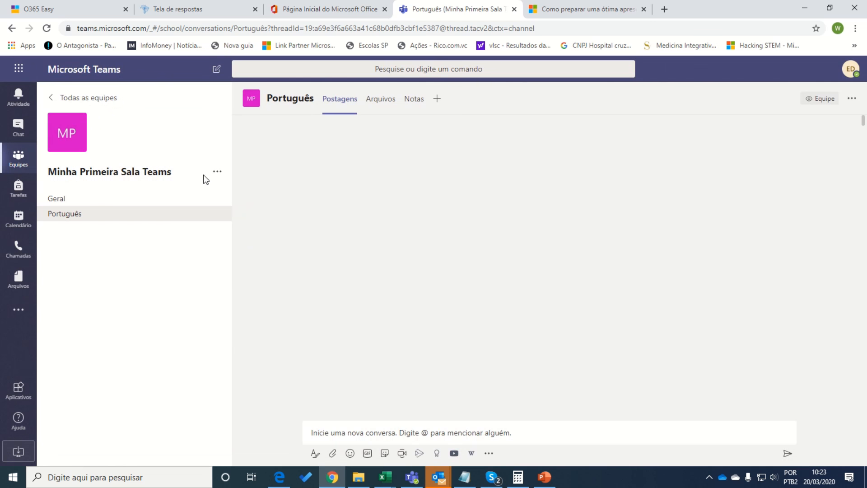
# Add a channel named "Matemática" to Minha Primeira Sala Teams with the default Padrão privacy.
pyautogui.click(222, 175)
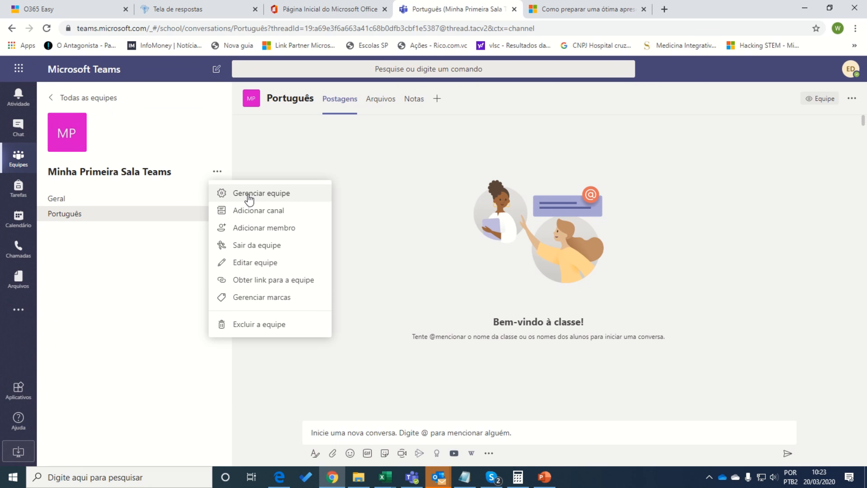
pyautogui.click(256, 211)
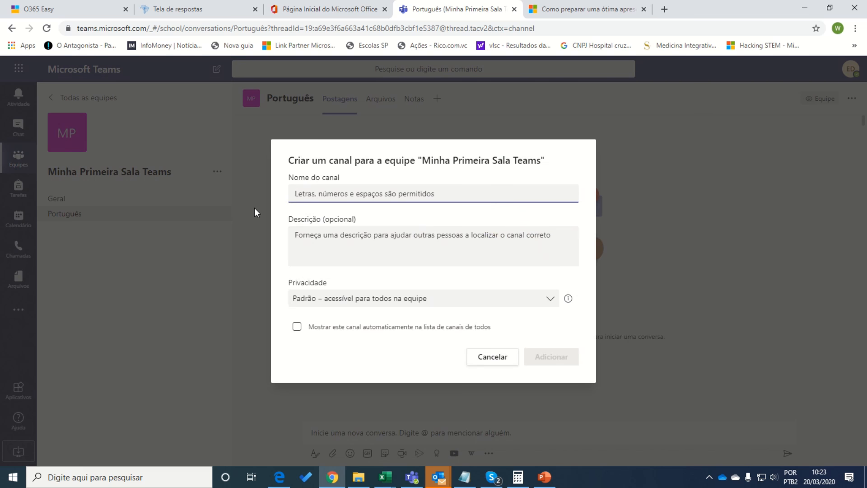
pyautogui.write('Matemática')
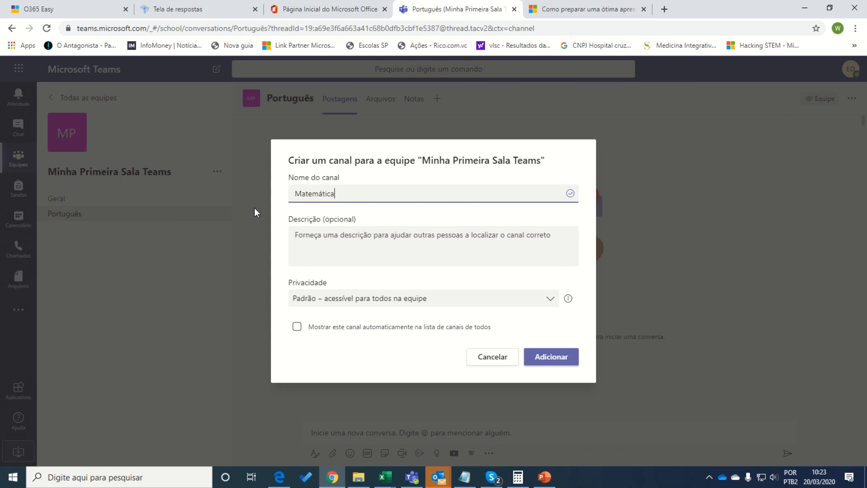
pyautogui.click(552, 358)
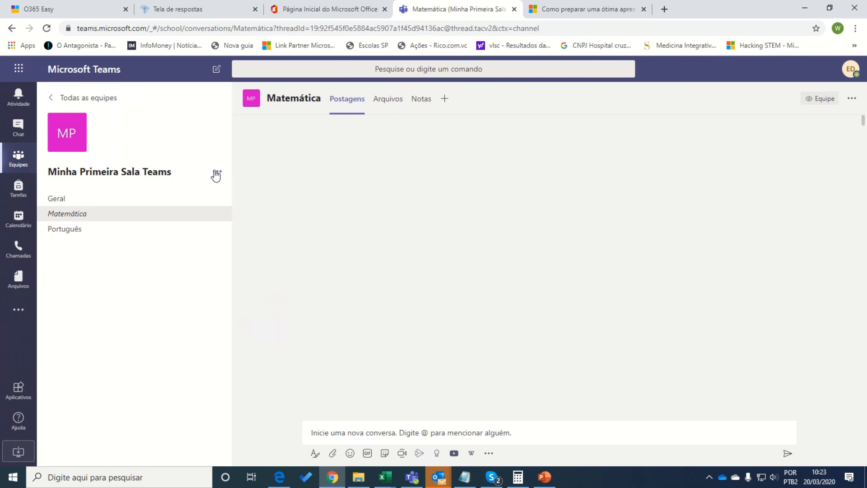
# Add a channel named "Geografia" to Minha Primeira Sala Teams with the default Padrão privacy.
pyautogui.click(217, 171)
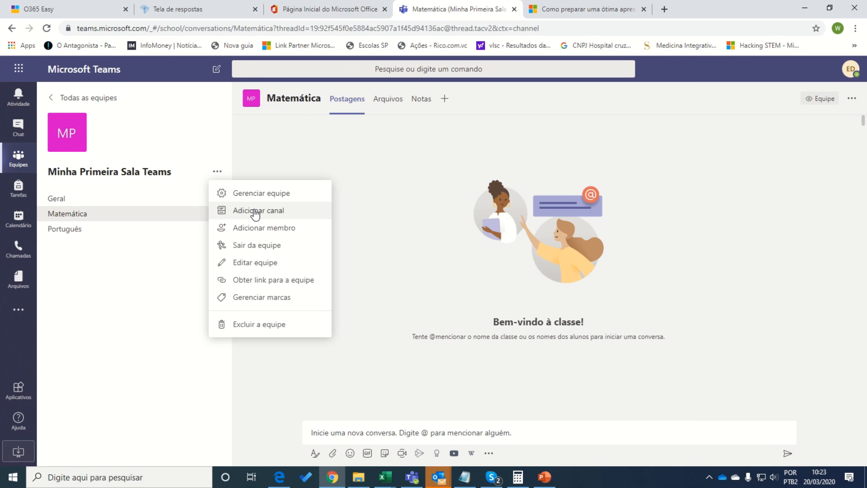
pyautogui.click(256, 212)
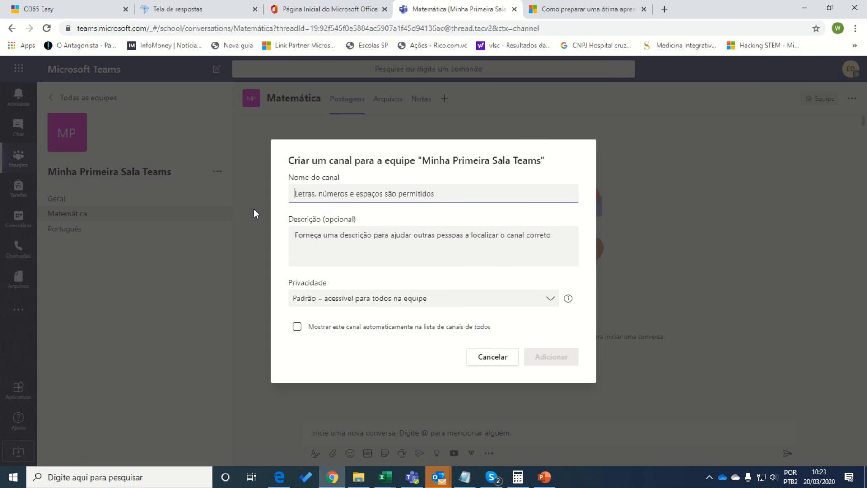
pyautogui.write('Geogr')
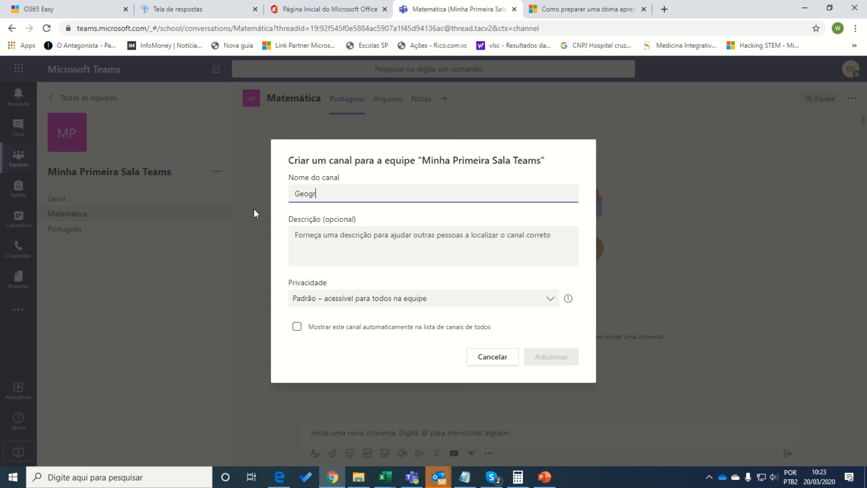
pyautogui.write('afia')
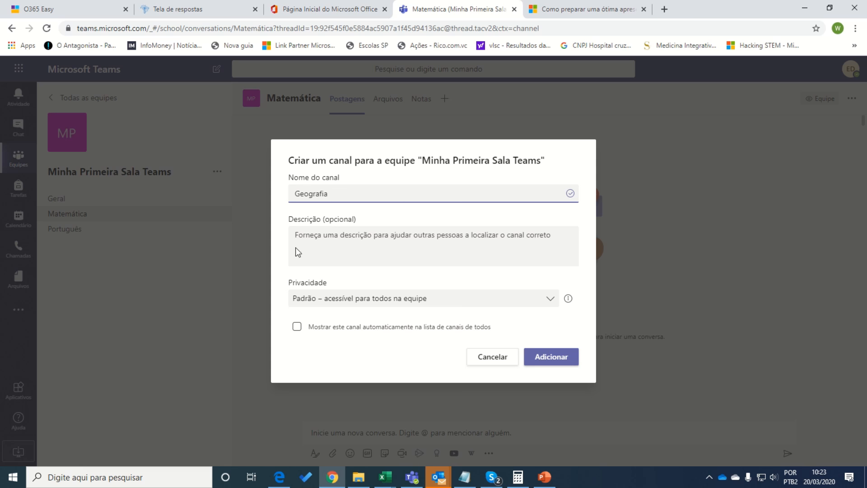
pyautogui.click(564, 360)
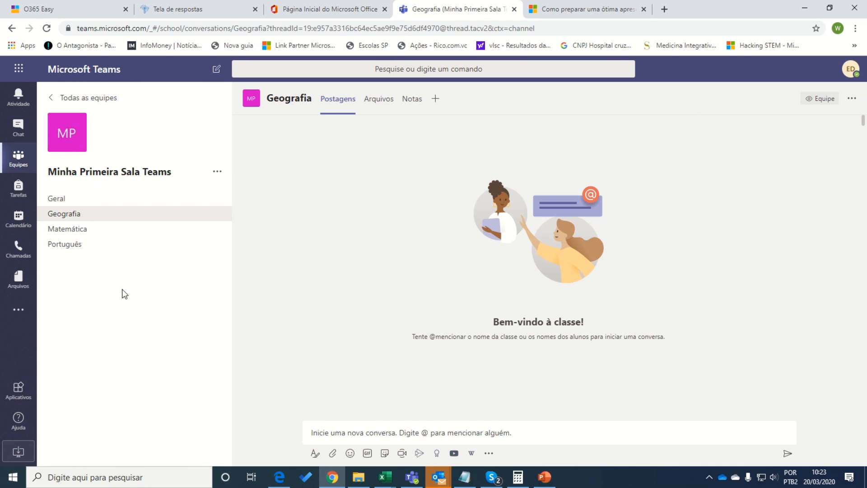
# Open the team's management page and examine its owners, members and guests, and the role choices for an owner and a student.
pyautogui.click(217, 172)
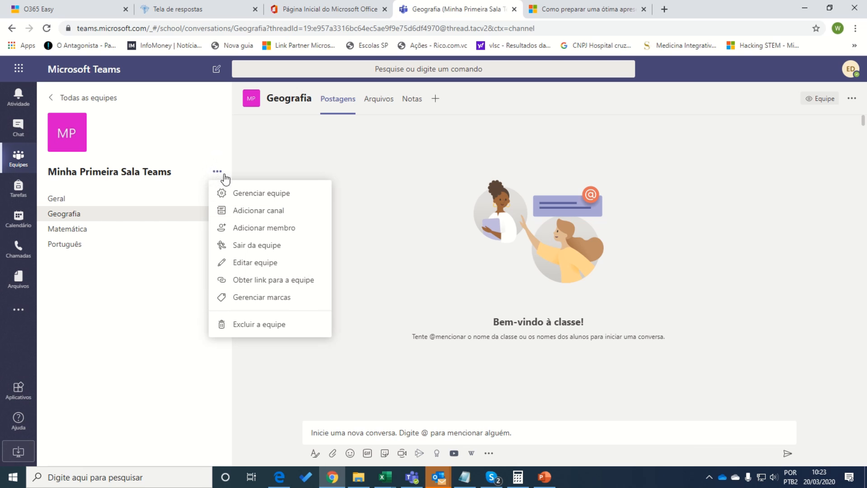
pyautogui.click(259, 197)
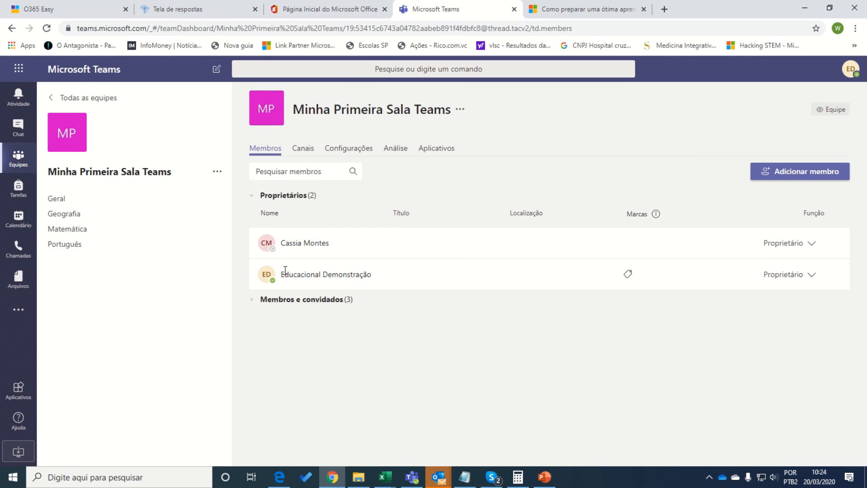
pyautogui.click(330, 301)
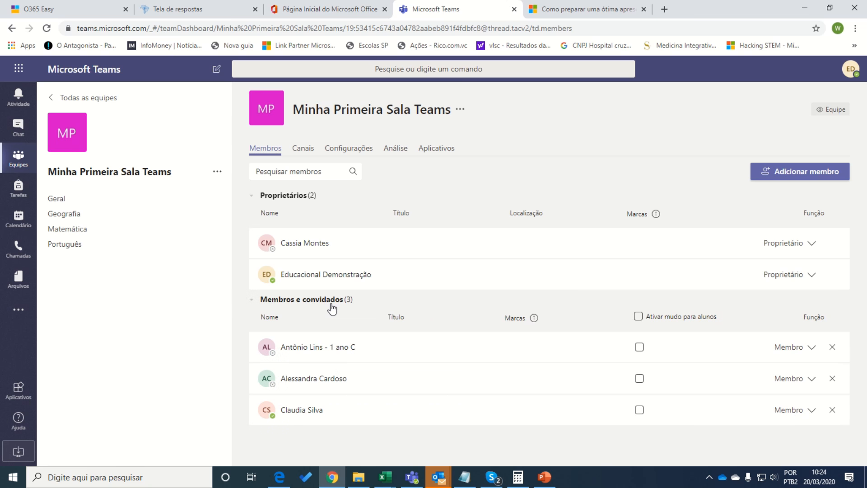
pyautogui.moveTo(312, 274)
pyautogui.click(814, 274)
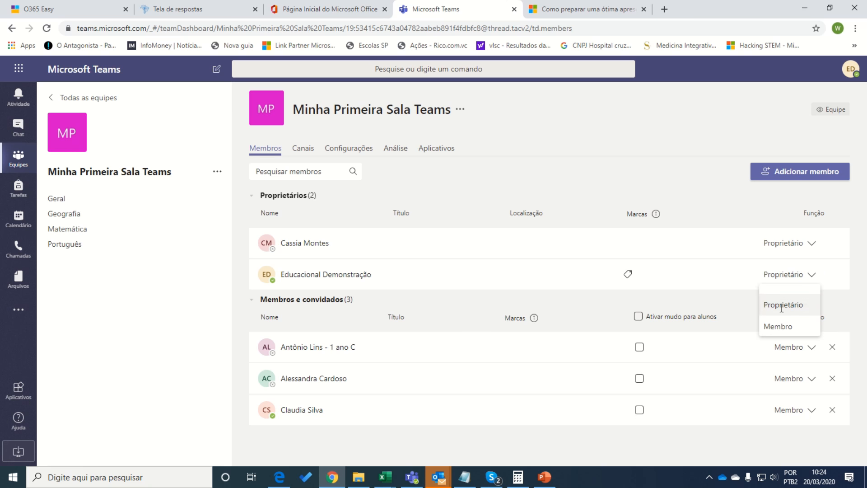
pyautogui.click(812, 347)
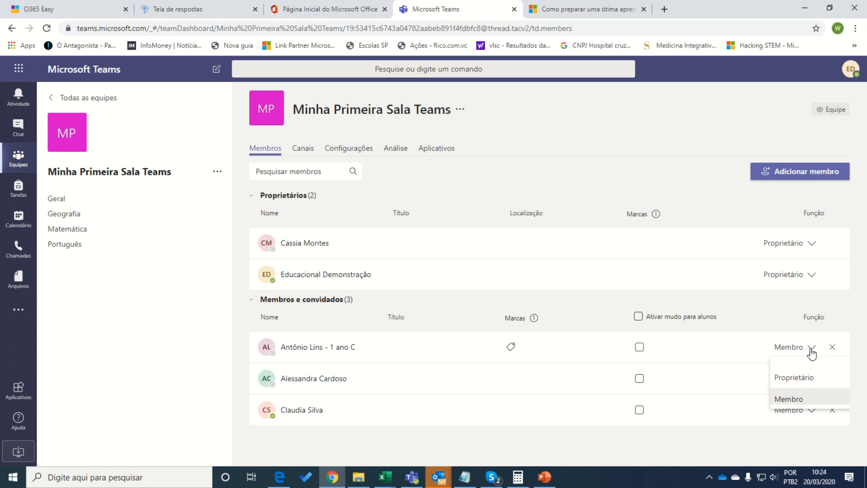
pyautogui.click(716, 296)
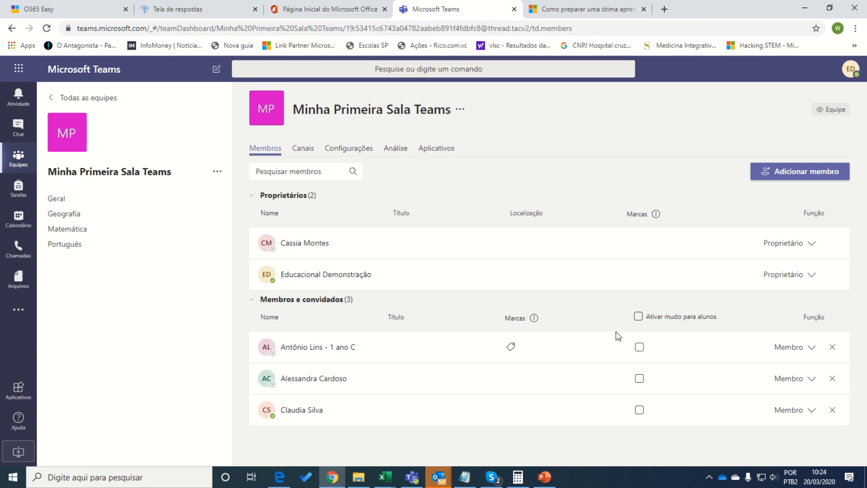
# Try muting the first student and all students in the member list, switching each mute off again.
pyautogui.click(640, 347)
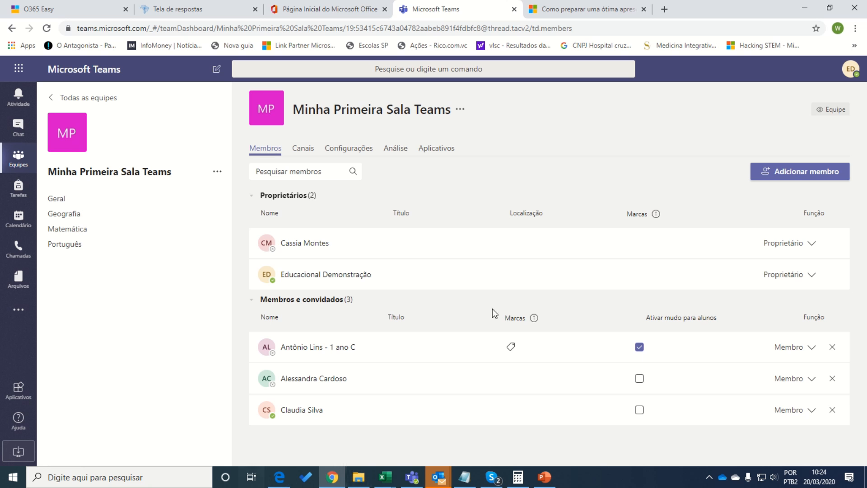
pyautogui.click(639, 348)
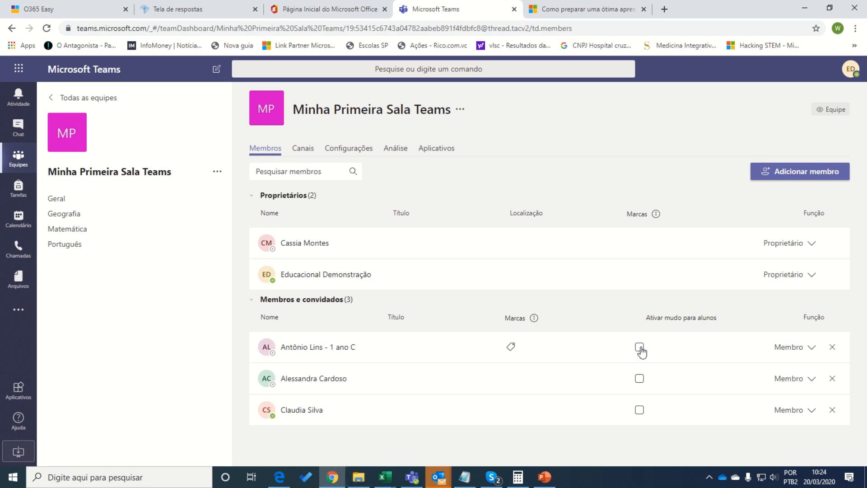
pyautogui.click(643, 317)
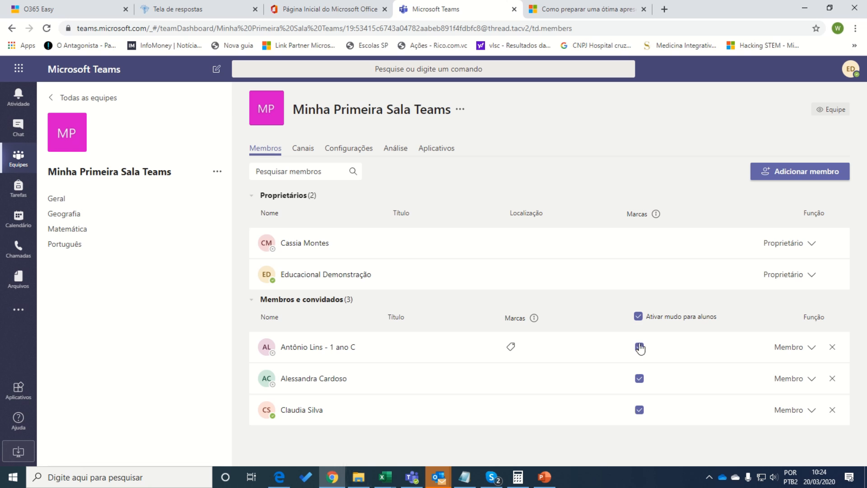
pyautogui.click(638, 316)
# Review the team's channel list and compare the options for adding a channel and adding a member.
pyautogui.click(304, 150)
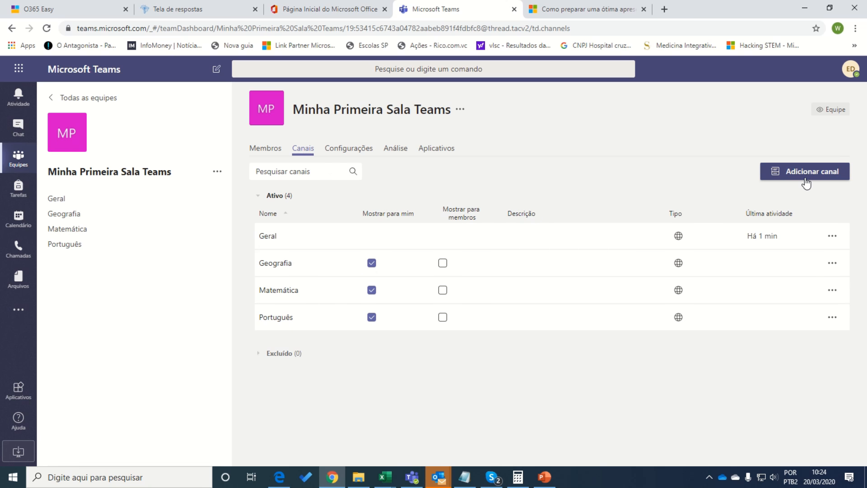
pyautogui.click(272, 150)
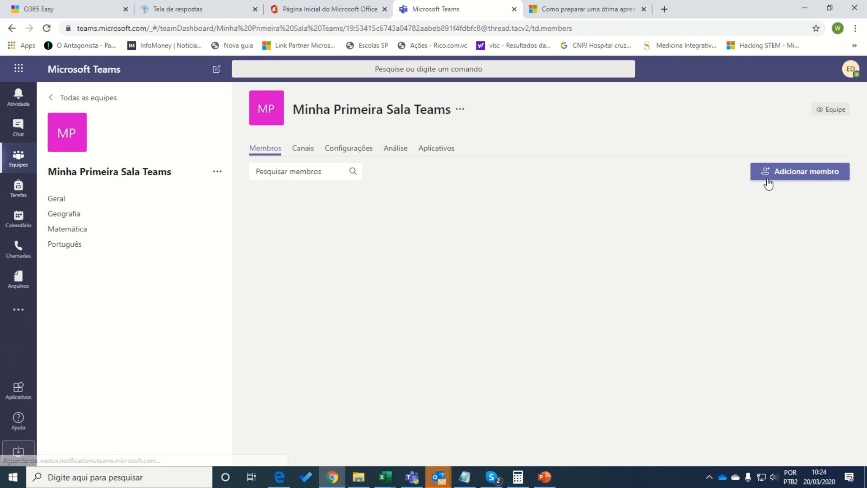
pyautogui.click(301, 152)
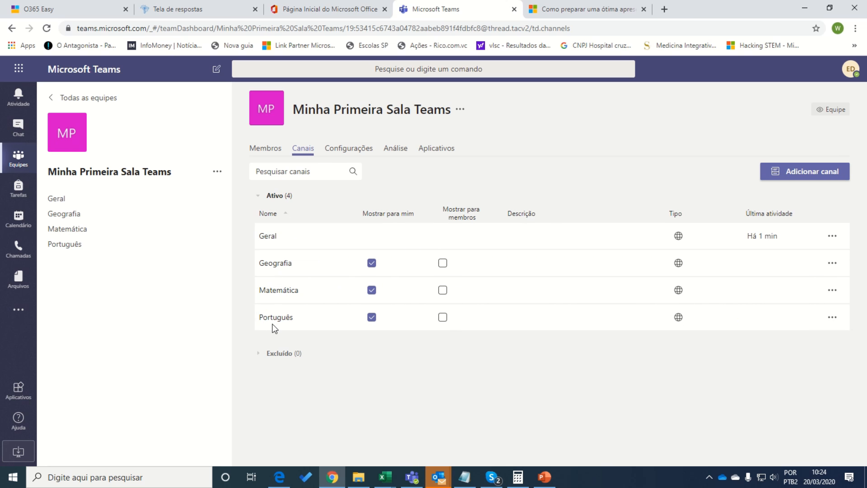
# In the team's Diversão settings, toggle Giphy and figurinhas e memes off and back on, and leave custom meme uploads disabled.
pyautogui.click(349, 148)
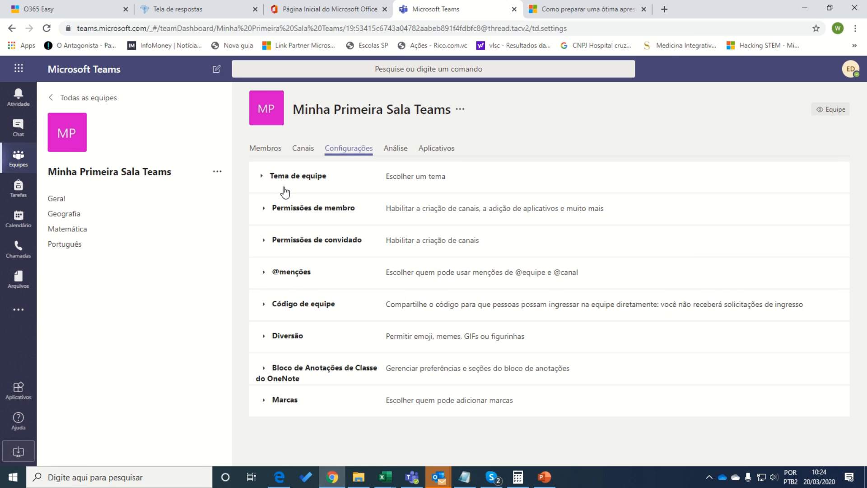
pyautogui.click(296, 341)
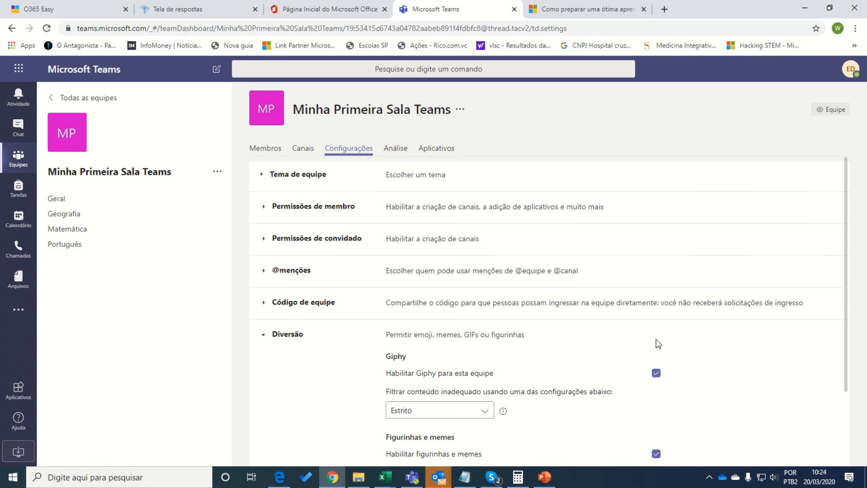
pyautogui.scroll(-2, 657, 344)
pyautogui.click(657, 273)
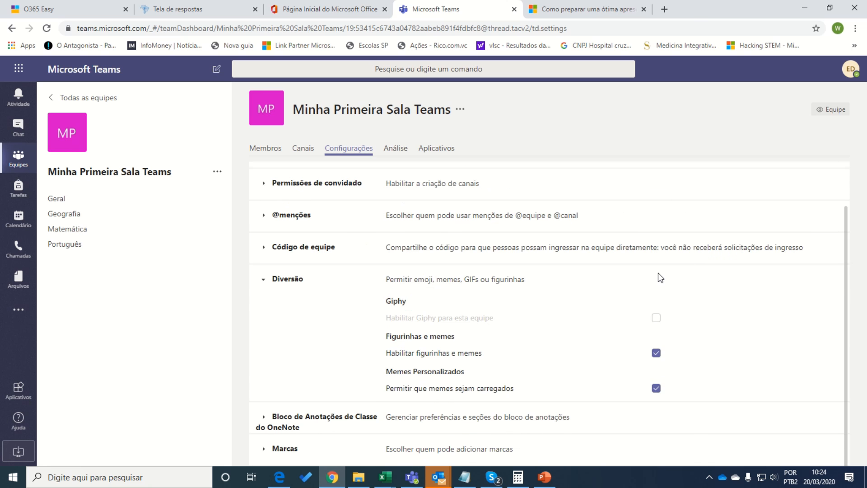
pyautogui.click(657, 353)
pyautogui.click(658, 354)
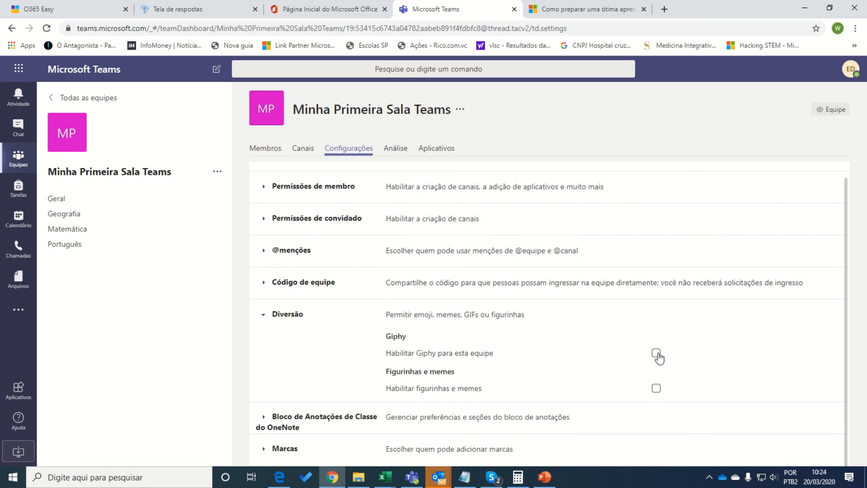
pyautogui.click(659, 389)
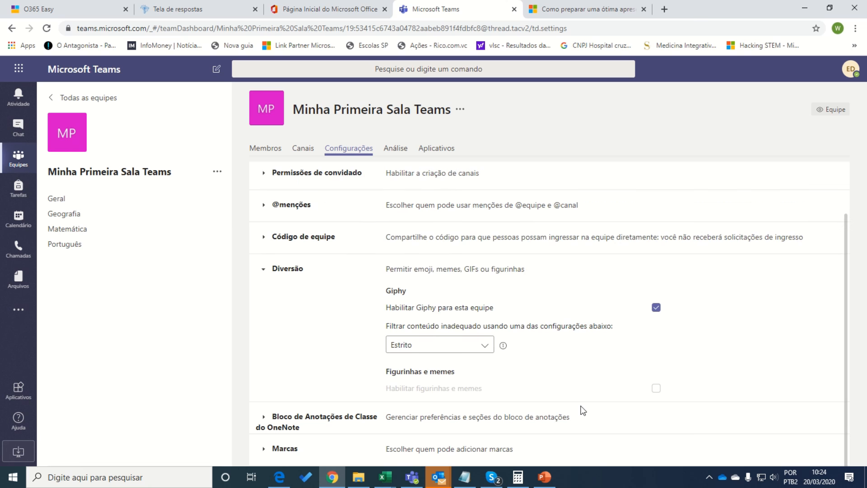
pyautogui.scroll(1, 368, 242)
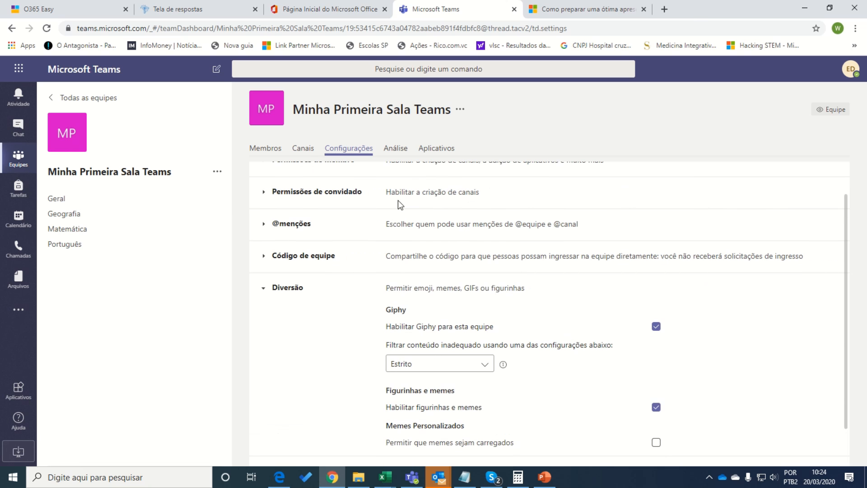
# Generate a team code for joining the class directly, highlight it, remove it and generate a replacement code.
pyautogui.click(311, 256)
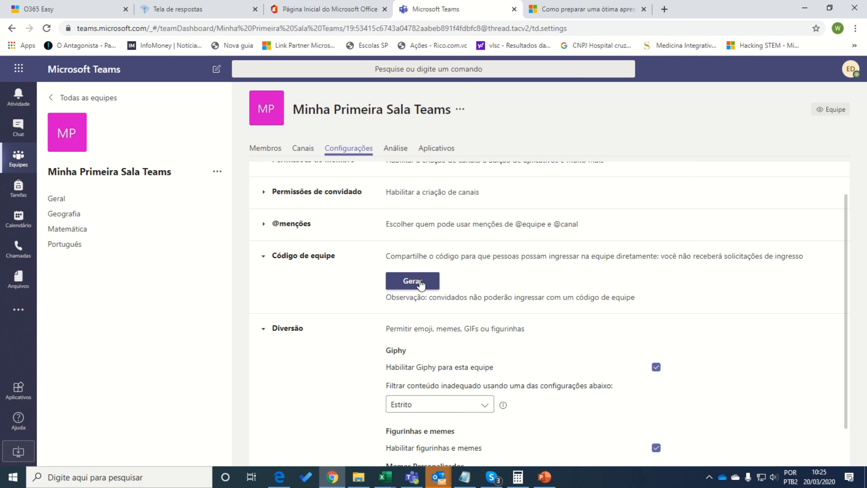
pyautogui.click(421, 284)
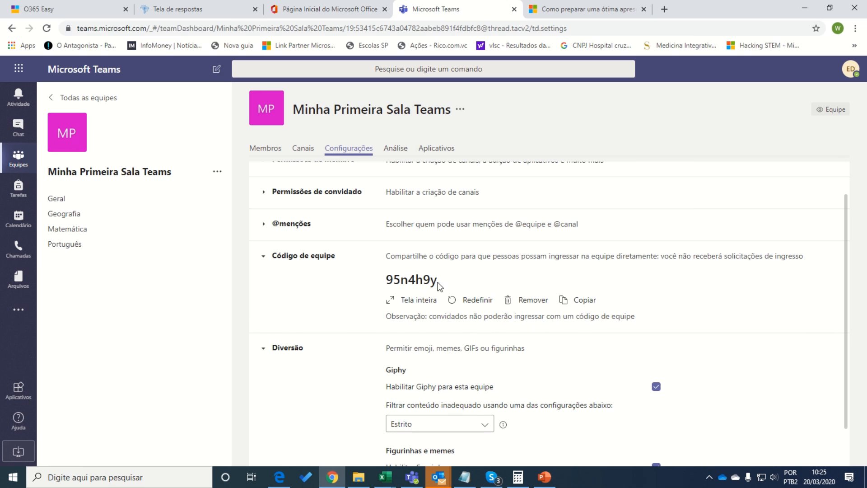
pyautogui.moveTo(441, 285); pyautogui.dragTo(386, 284)
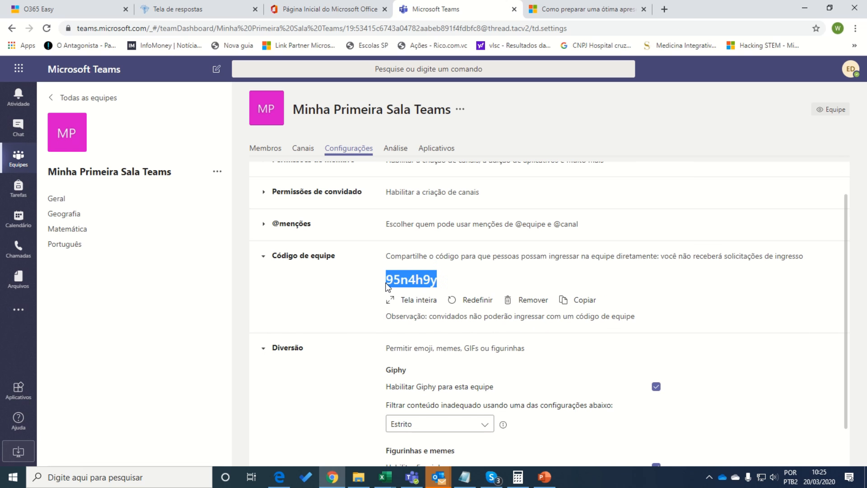
pyautogui.click(386, 283)
pyautogui.moveTo(387, 281)
pyautogui.mouseDown()
pyautogui.moveTo(473, 283)
pyautogui.moveTo(387, 280)
pyautogui.mouseUp()
pyautogui.click(449, 284)
pyautogui.click(397, 281)
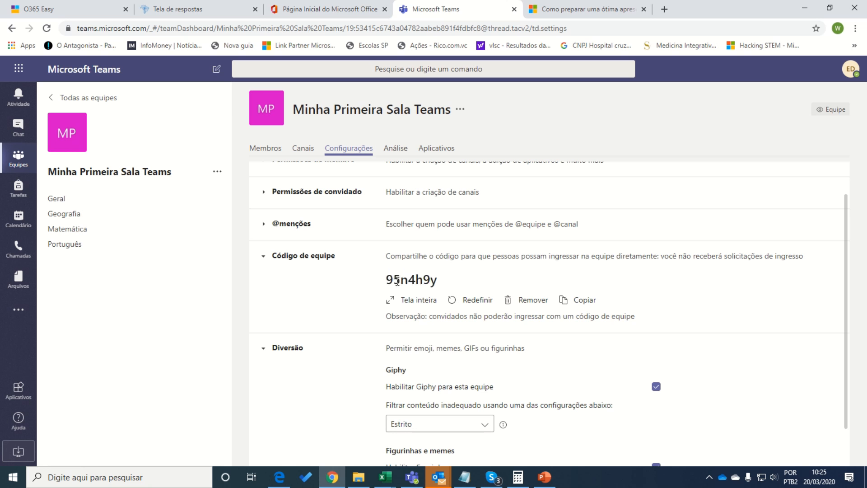
pyautogui.click(533, 300)
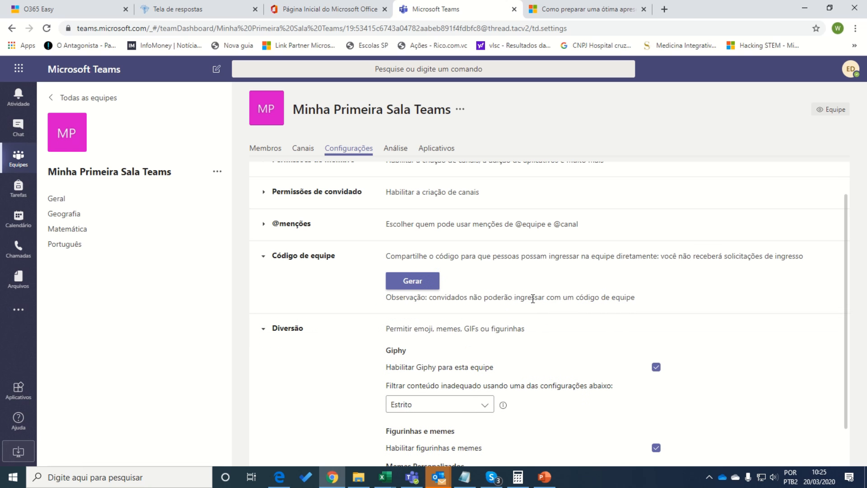
pyautogui.click(411, 281)
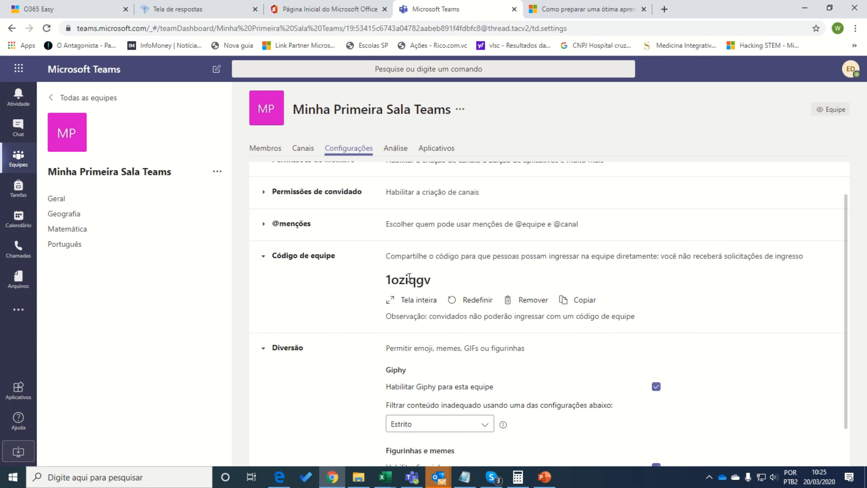
# Look over the remaining team settings and open the team's Análise overview.
pyautogui.scroll(-3, 402, 276)
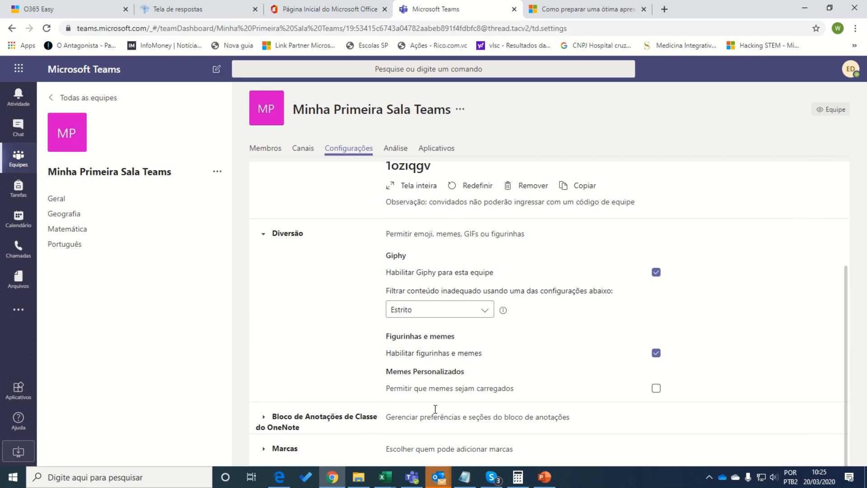
pyautogui.scroll(3, 435, 366)
pyautogui.click(396, 151)
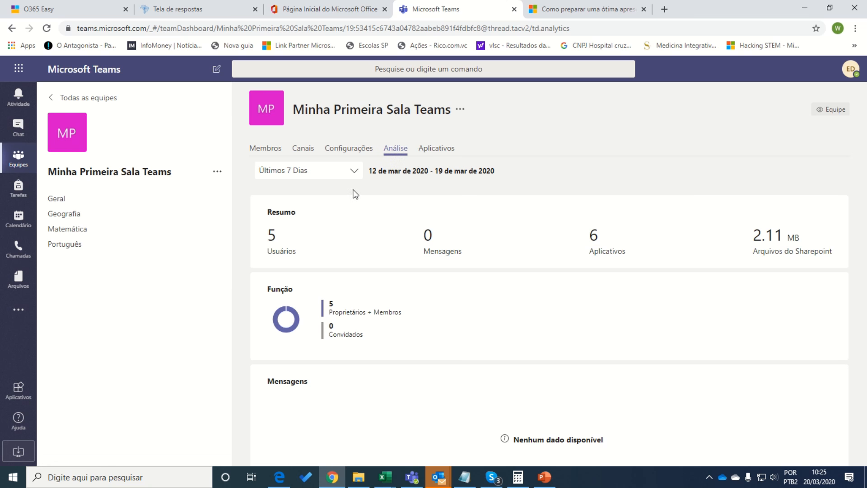
# Set the team analytics period to Últimos 28 Dias and open the team's list of installed apps.
pyautogui.click(356, 171)
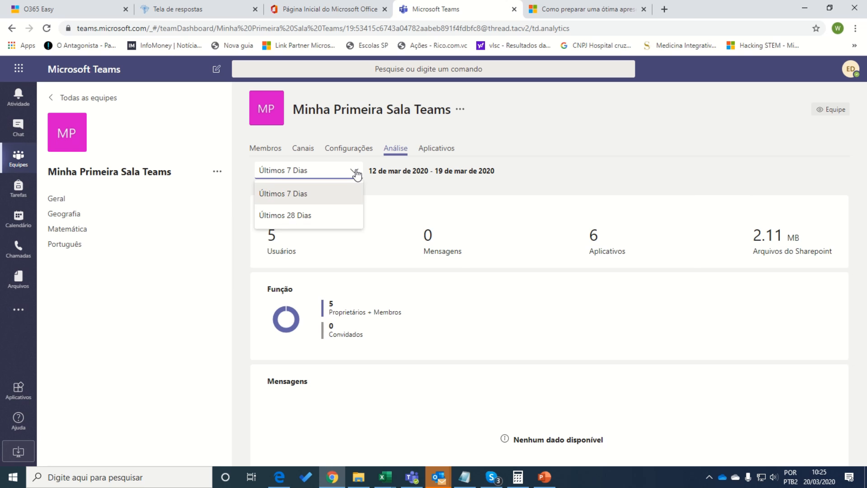
pyautogui.click(295, 213)
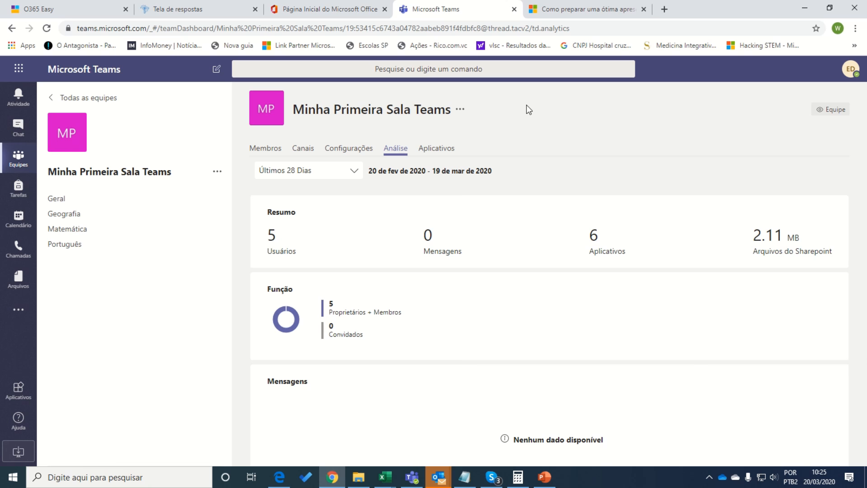
pyautogui.click(449, 149)
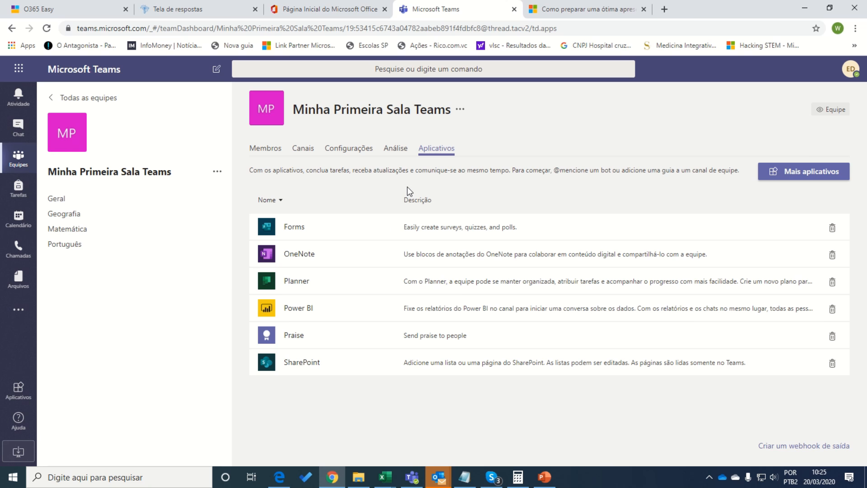
# Review the Geral channel's posts, highlighting the notices about added members and created channels.
pyautogui.click(72, 200)
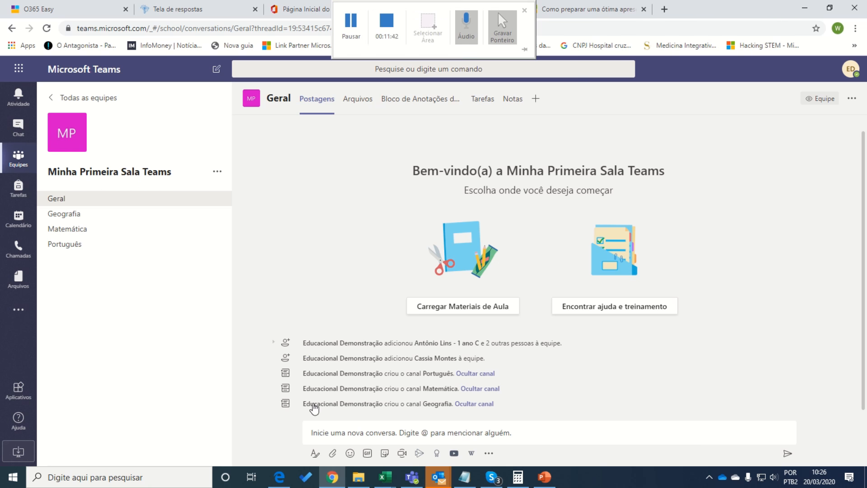
pyautogui.click(333, 431)
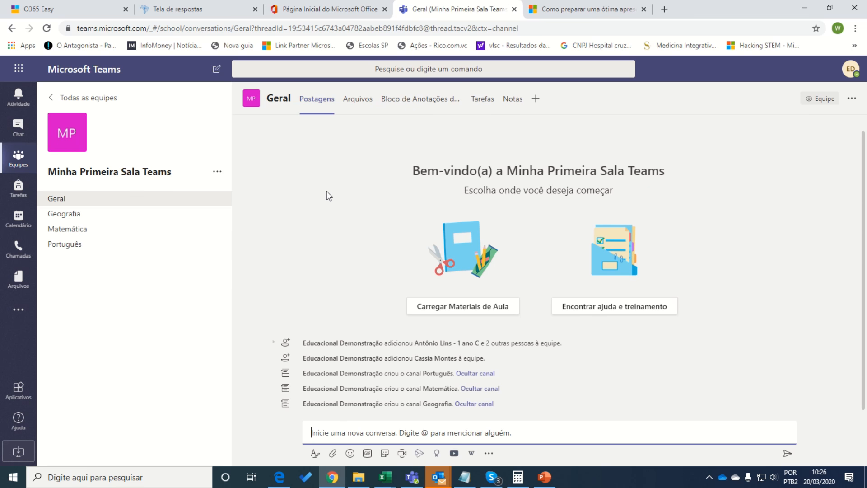
pyautogui.moveTo(499, 362); pyautogui.dragTo(302, 342)
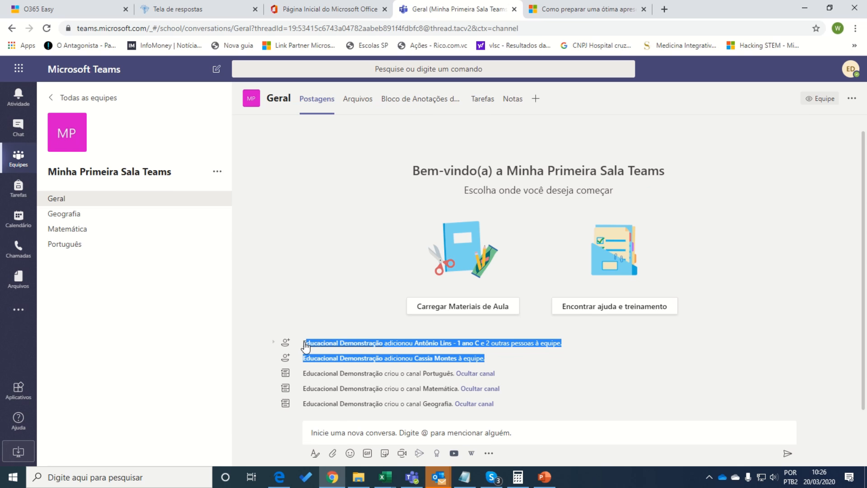
pyautogui.click(549, 391)
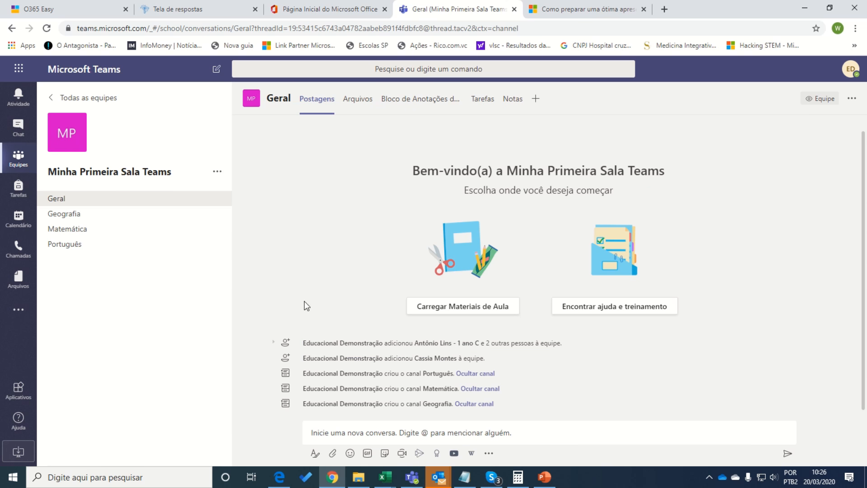
pyautogui.click(77, 236)
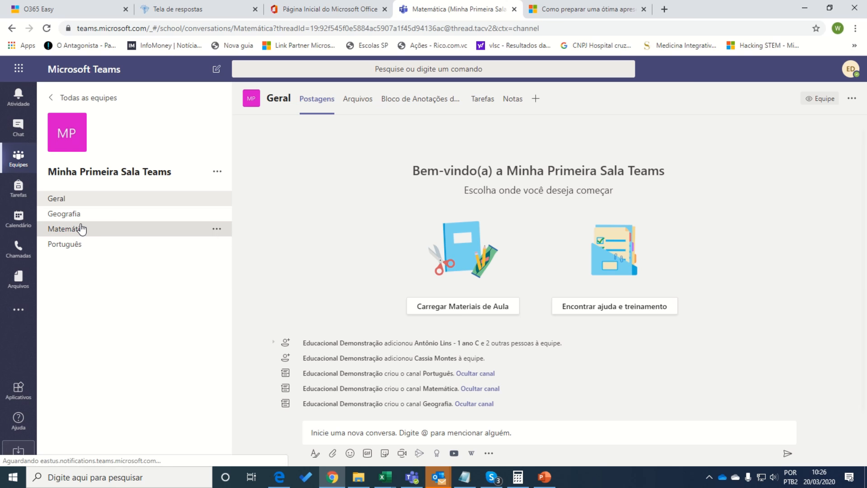
pyautogui.click(55, 199)
pyautogui.moveTo(454, 403); pyautogui.dragTo(302, 373)
pyautogui.click(609, 397)
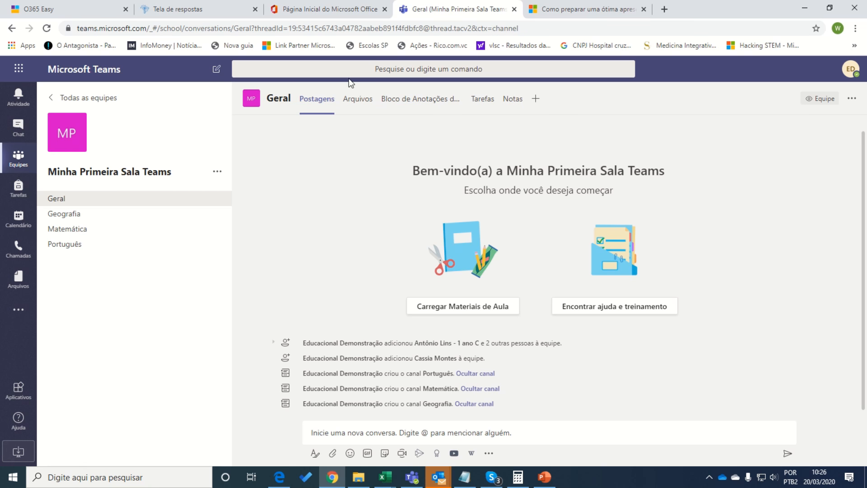
# Create a folder named "Pasta Teste" in the Geral channel's files.
pyautogui.click(357, 95)
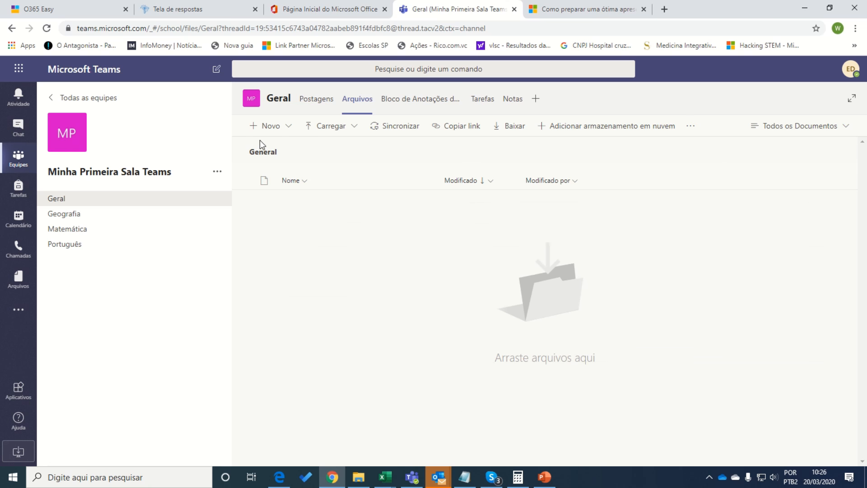
pyautogui.click(287, 128)
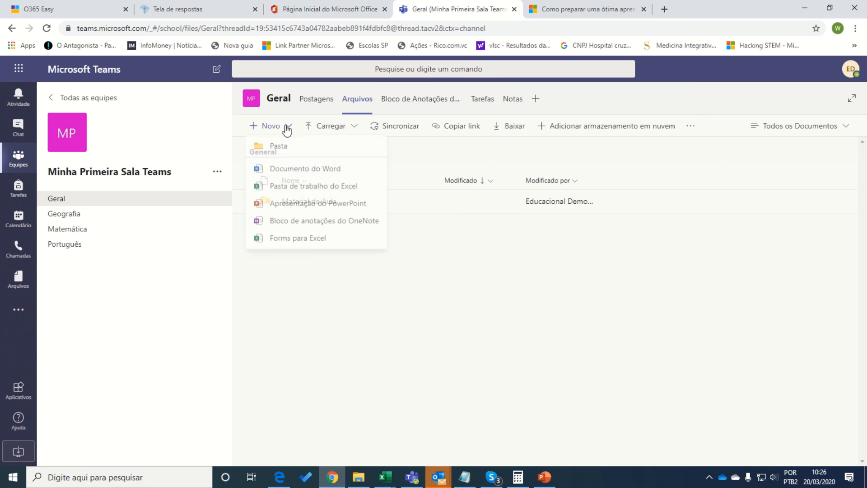
pyautogui.click(277, 145)
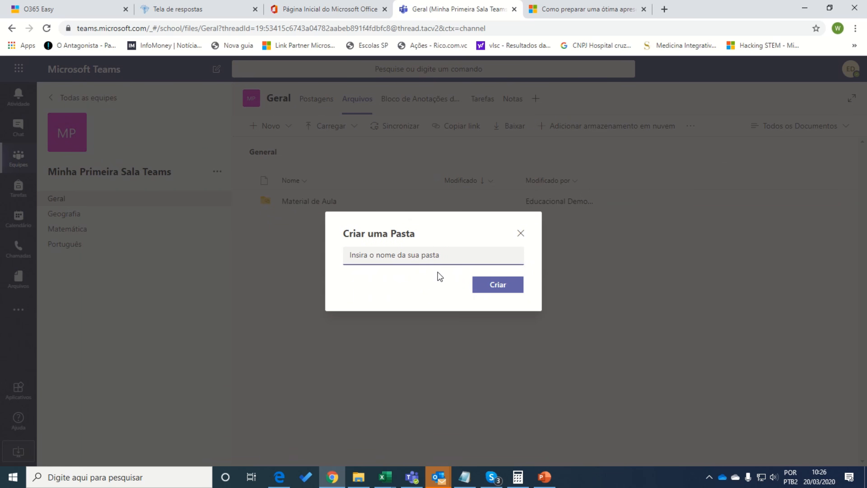
pyautogui.write('Pasta Teste')
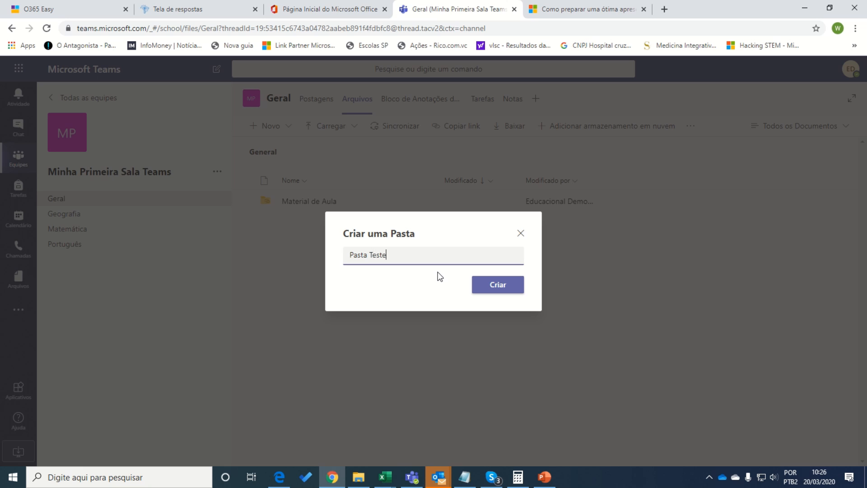
pyautogui.click(484, 285)
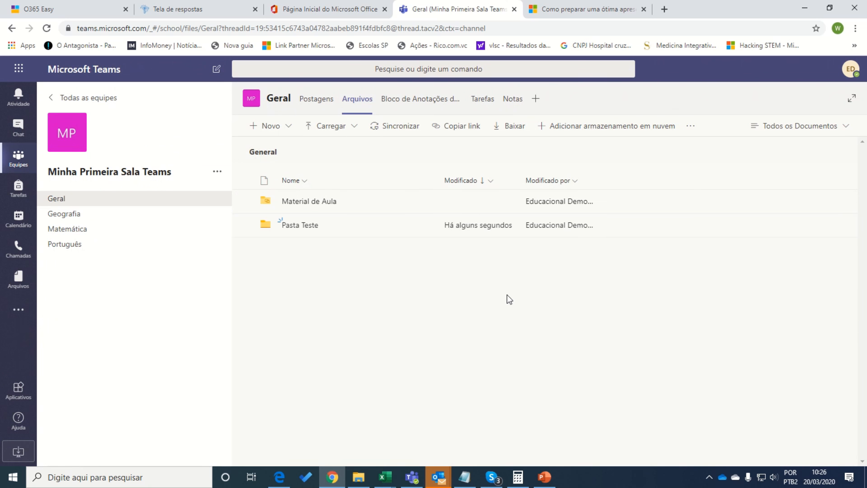
# Create a Word document named "Teste" inside the Pasta Teste folder.
pyautogui.click(297, 225)
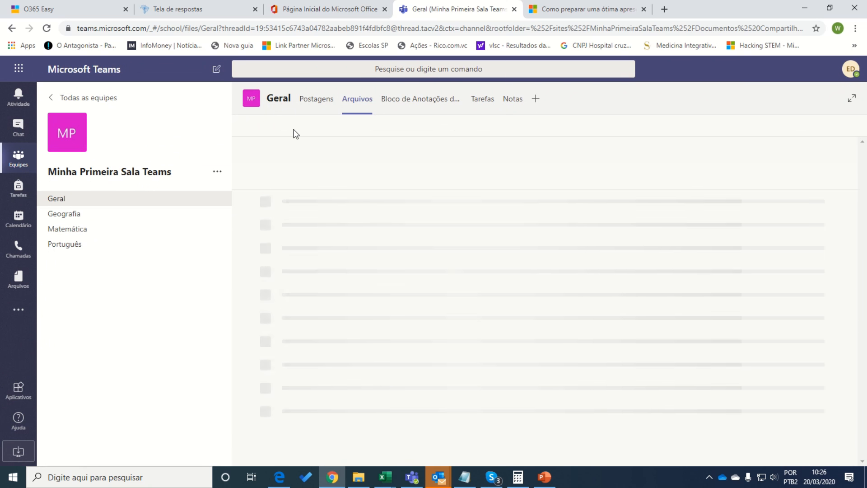
pyautogui.click(291, 128)
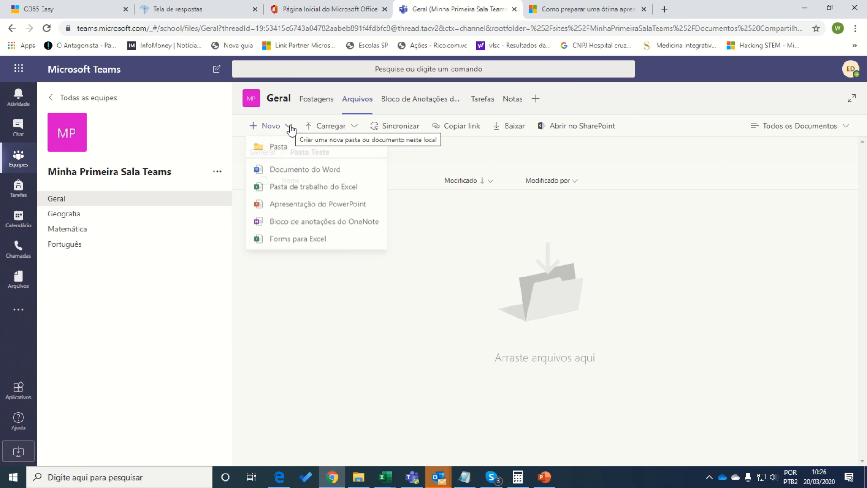
pyautogui.click(278, 174)
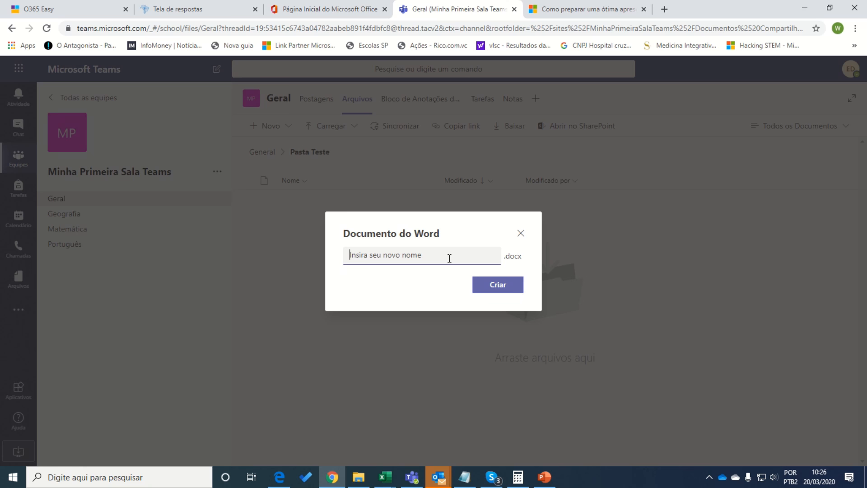
pyautogui.write('Teste')
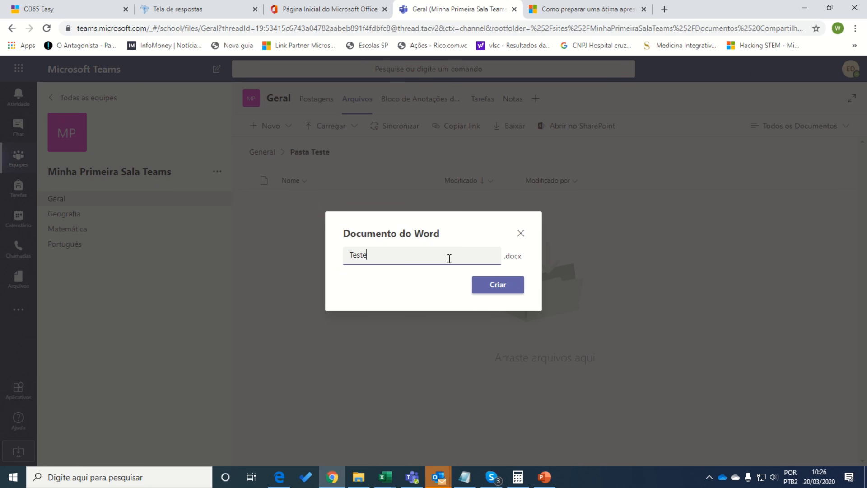
pyautogui.click(503, 285)
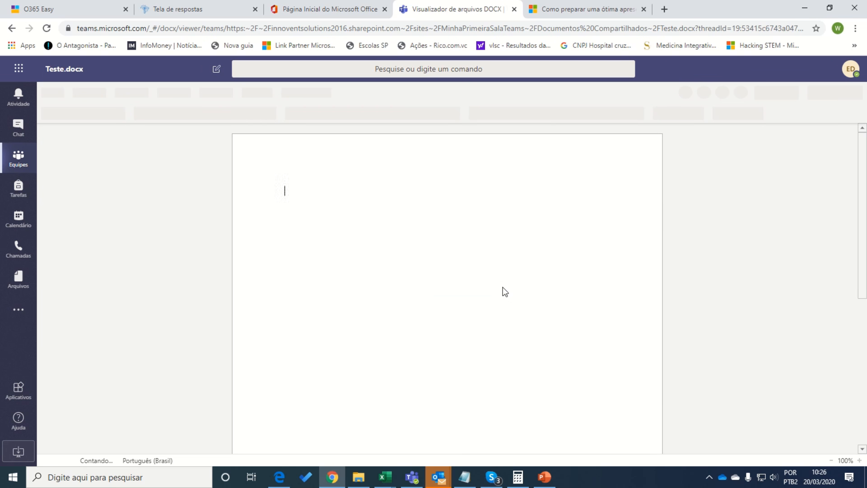
# View the document's comments and conversation areas, then open the instant meeting setup from the conversation and dismiss it.
pyautogui.click(715, 93)
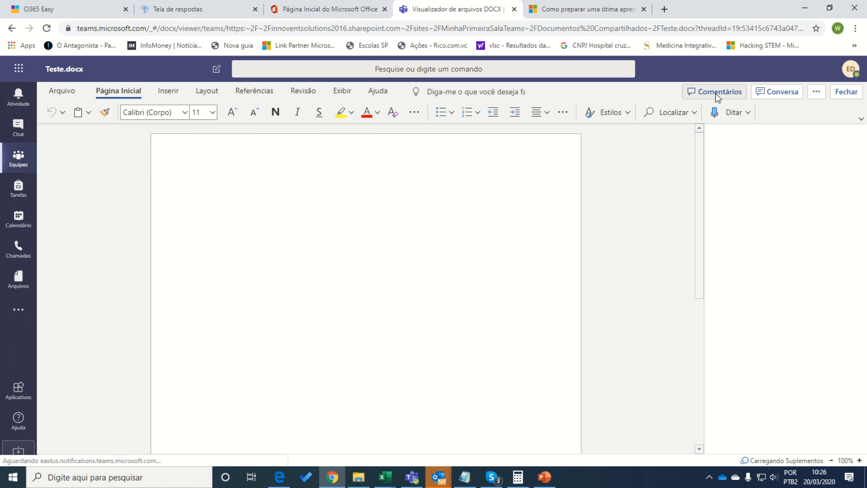
pyautogui.click(775, 94)
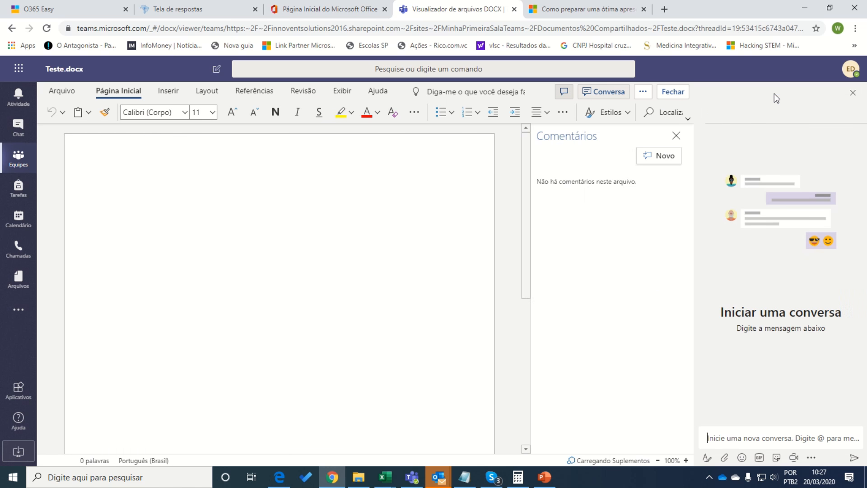
pyautogui.click(676, 136)
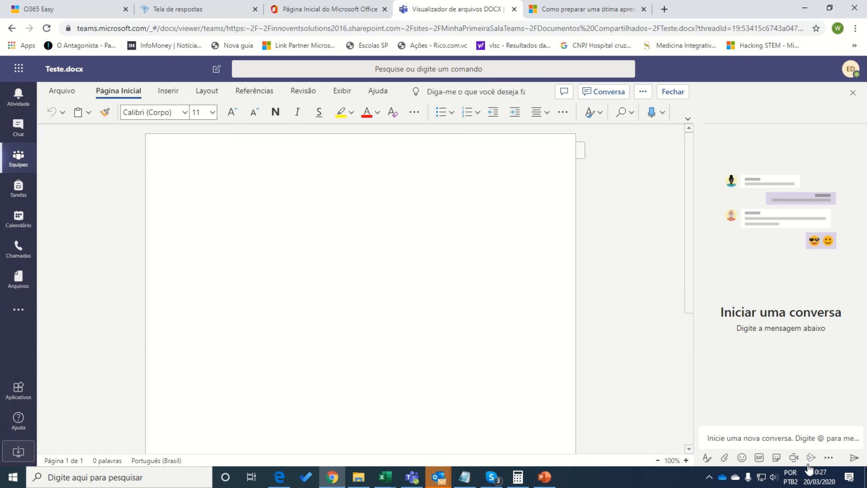
pyautogui.click(795, 458)
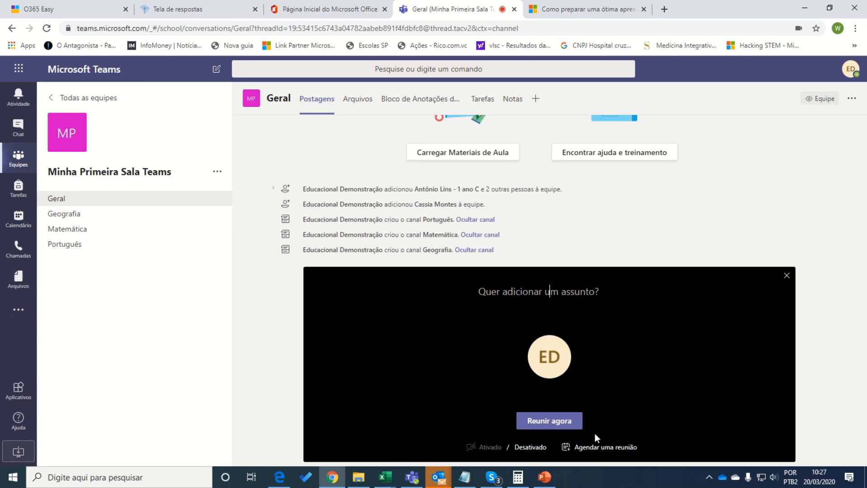
pyautogui.click(788, 276)
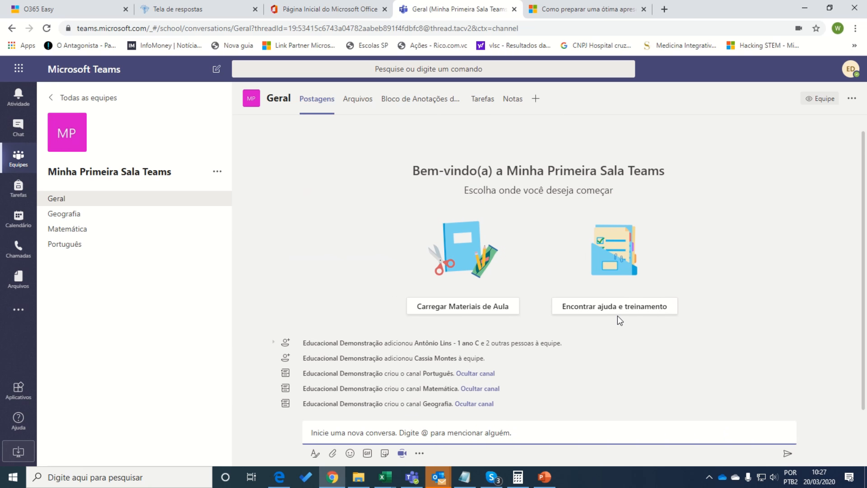
# Return to Pasta Teste in the Geral channel's files and check the actions available for Teste.docx.
pyautogui.click(351, 99)
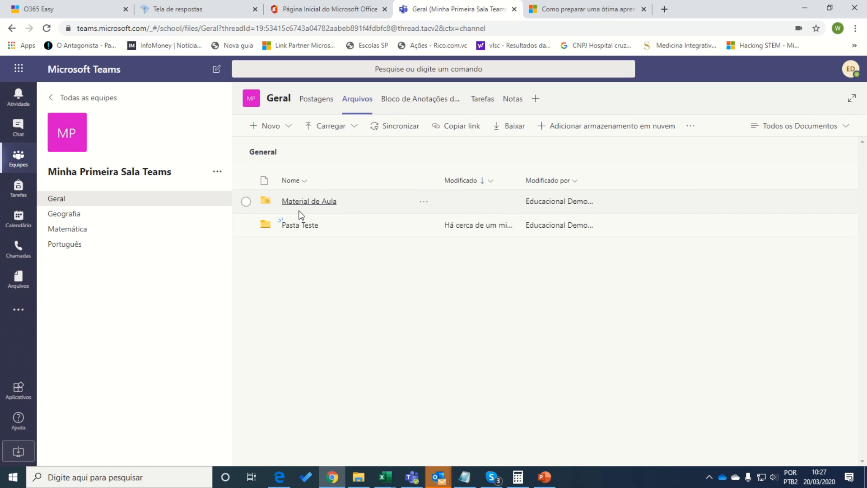
pyautogui.click(287, 226)
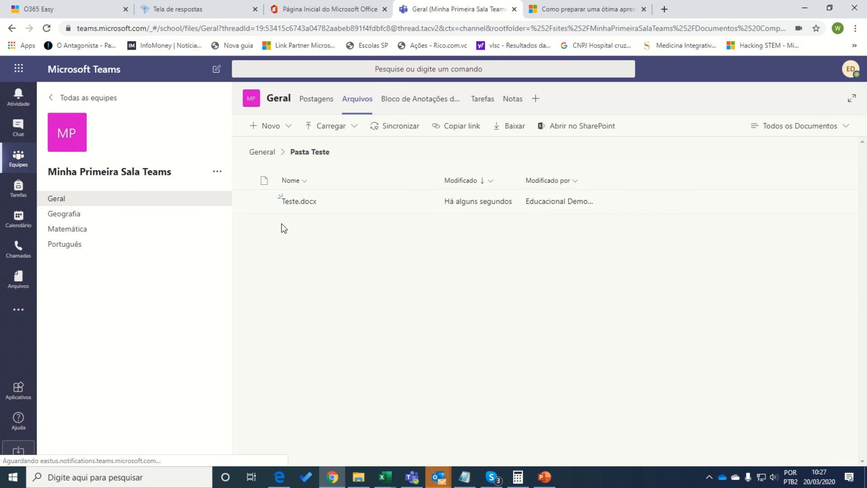
pyautogui.click(246, 202)
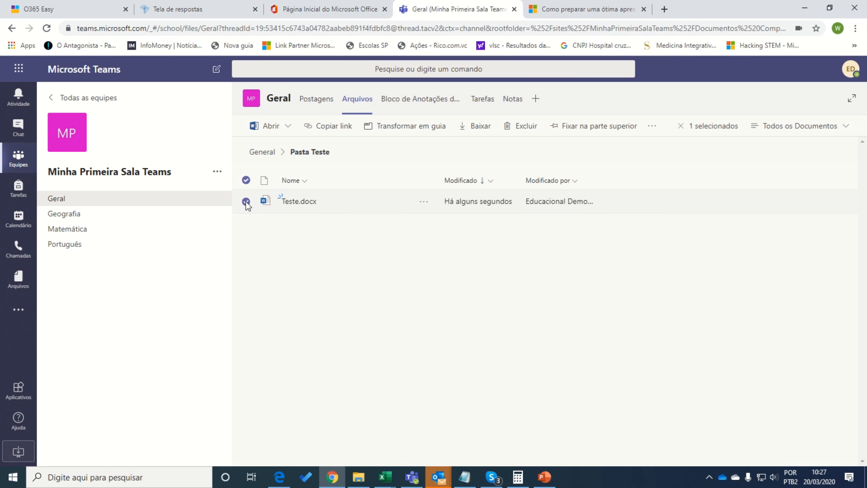
pyautogui.click(246, 203)
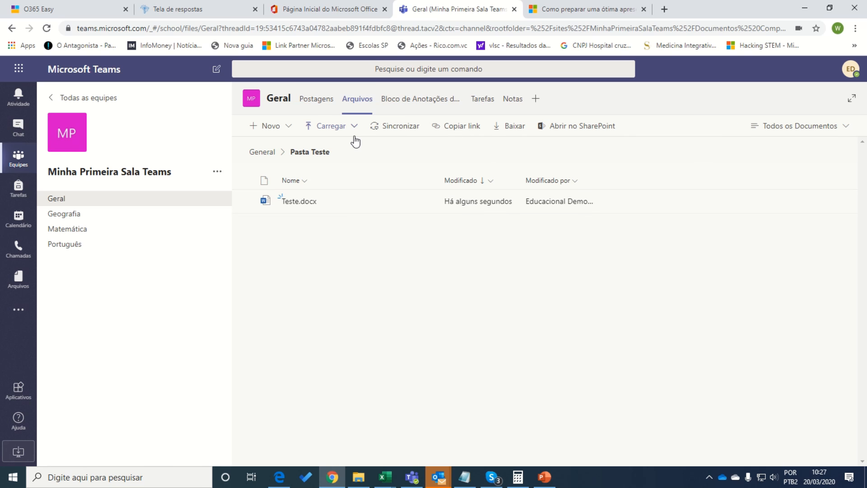
# Review the options for creating new items, uploading files or folders and synchronizing in Pasta Teste.
pyautogui.click(284, 129)
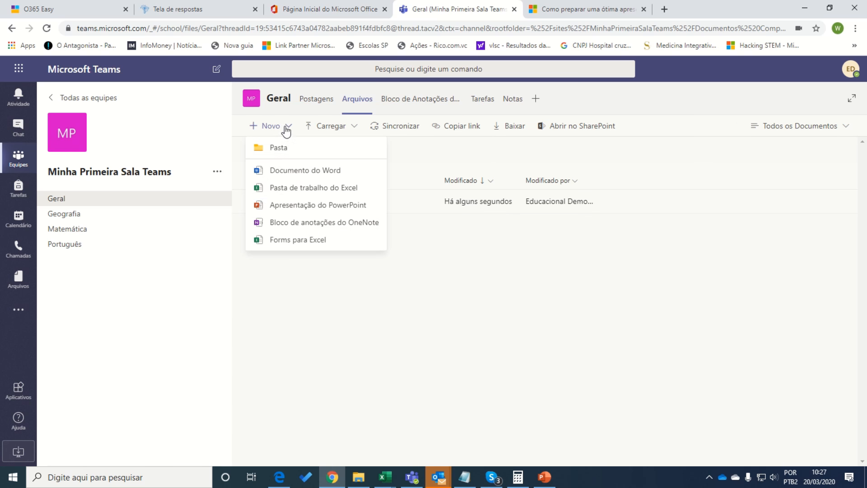
pyautogui.click(329, 309)
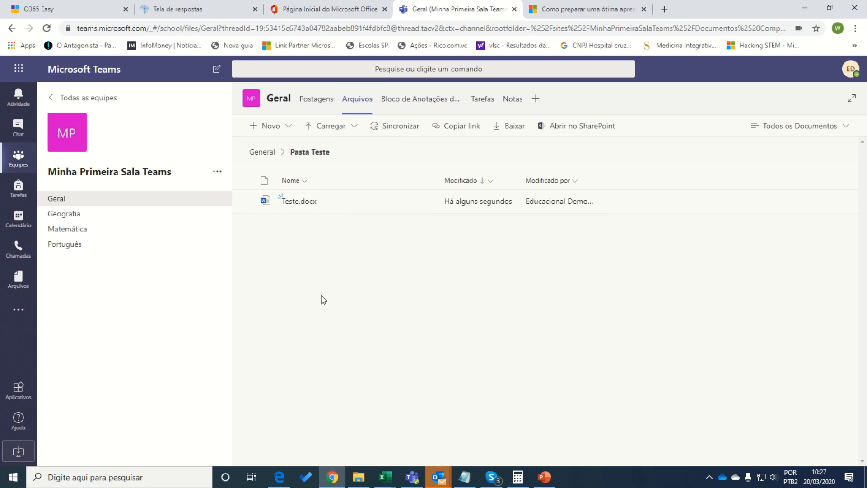
pyautogui.click(330, 129)
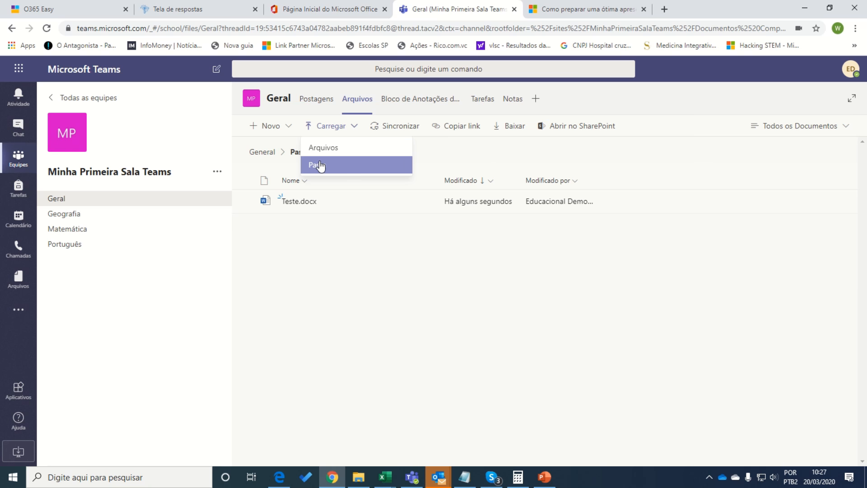
pyautogui.click(397, 130)
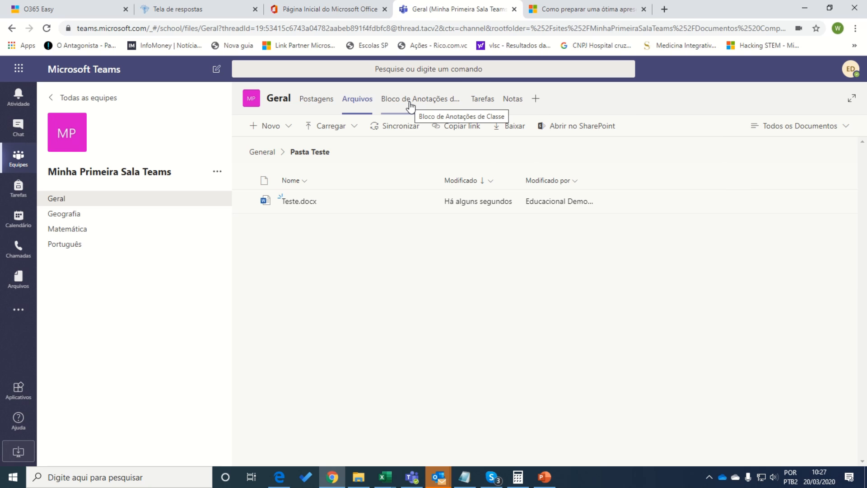
# Start setting up a blank OneNote class notebook in the Geral channel and proceed to the student section setup.
pyautogui.click(410, 105)
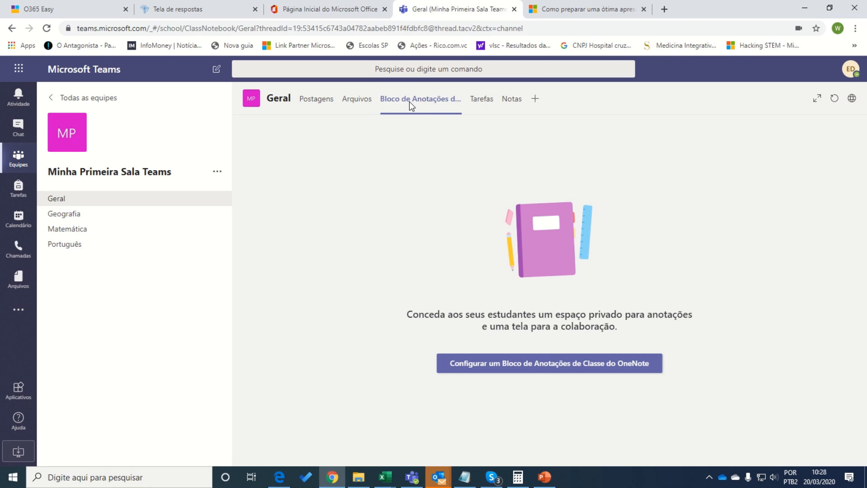
pyautogui.click(524, 366)
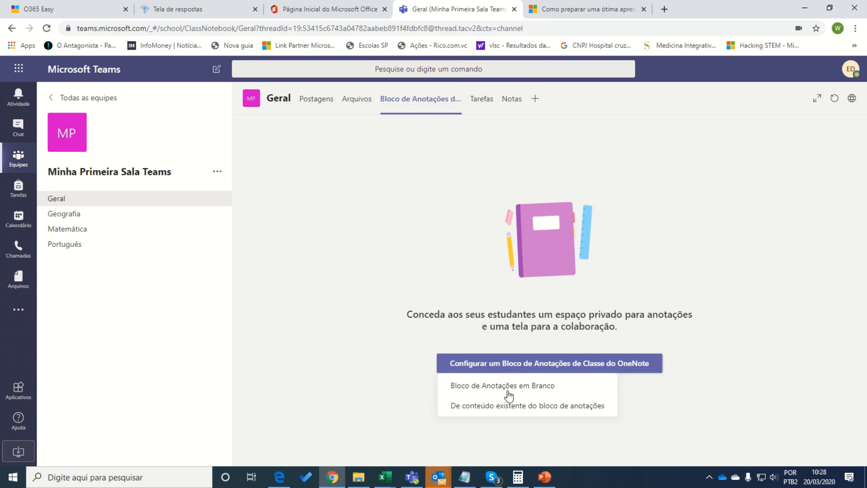
pyautogui.click(508, 388)
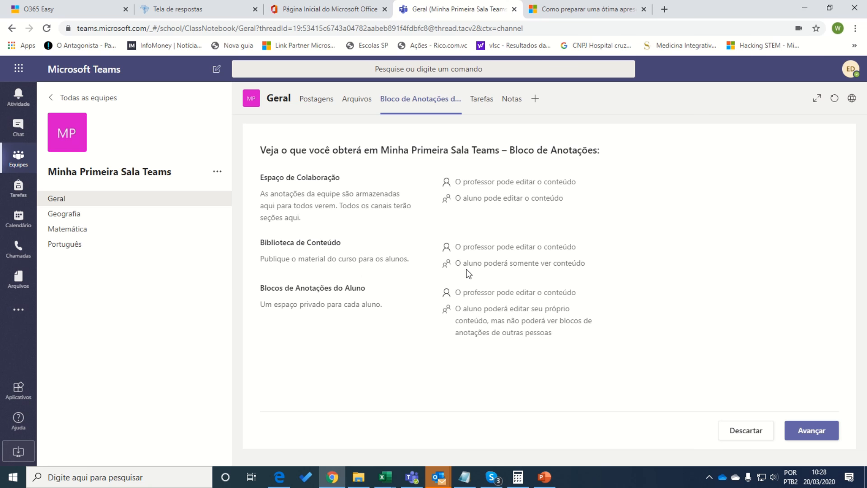
pyautogui.click(820, 431)
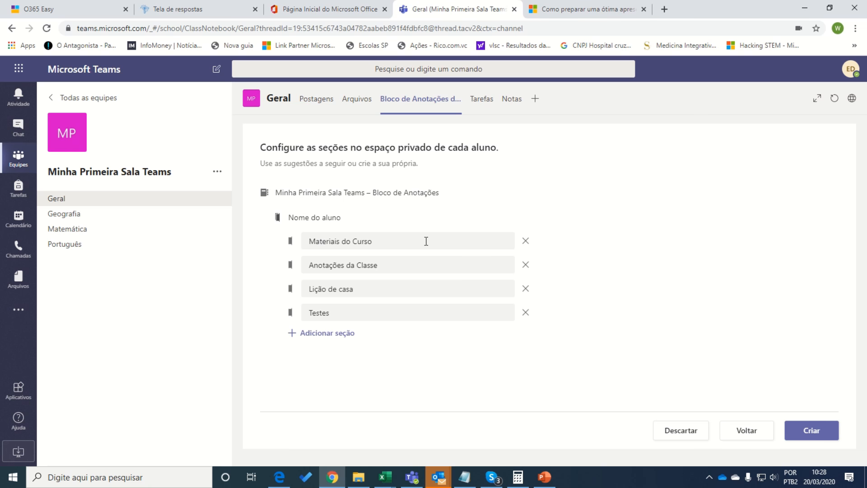
# Create the class notebook with only the student sections Geografia, Matemática and Português, removing Materiais do Curso and renaming the remaining suggested sections.
pyautogui.click(525, 241)
pyautogui.click(406, 240)
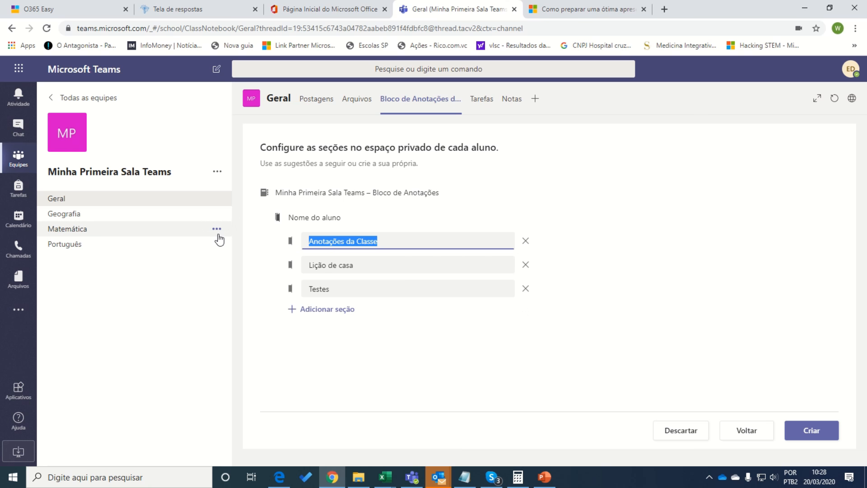
pyautogui.write('Geografia')
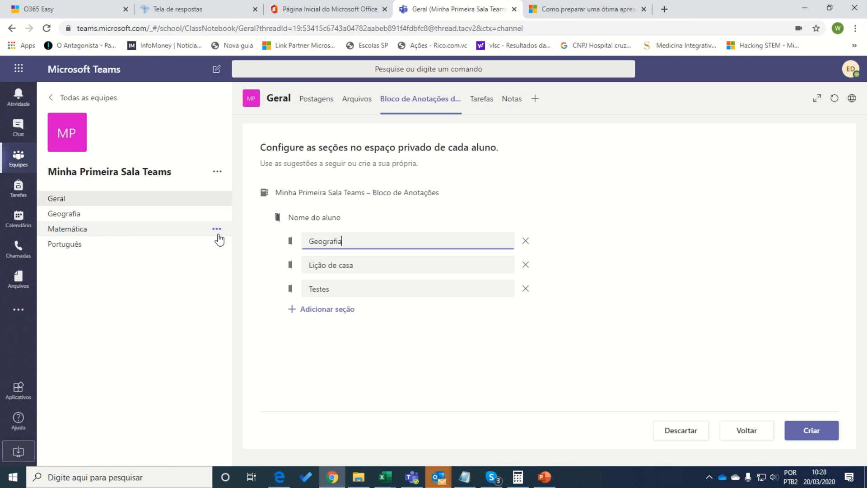
pyautogui.click(382, 266)
pyautogui.write('Matemática')
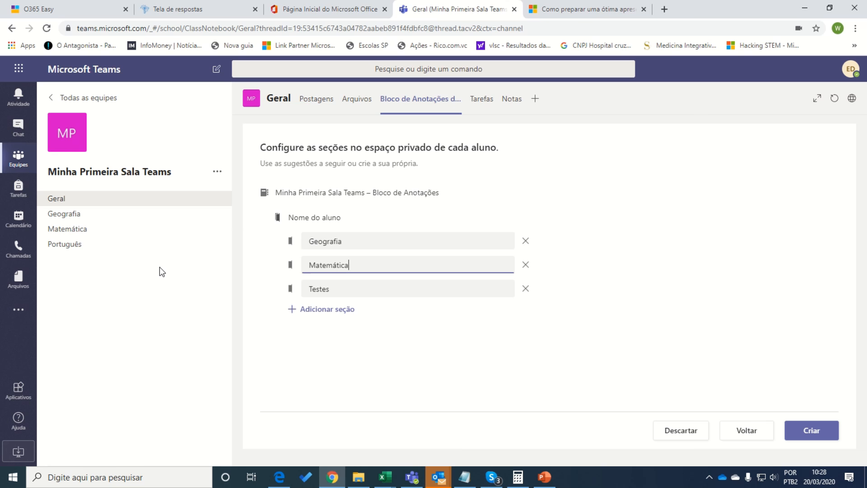
pyautogui.click(350, 288)
pyautogui.write('PortuguÊs')
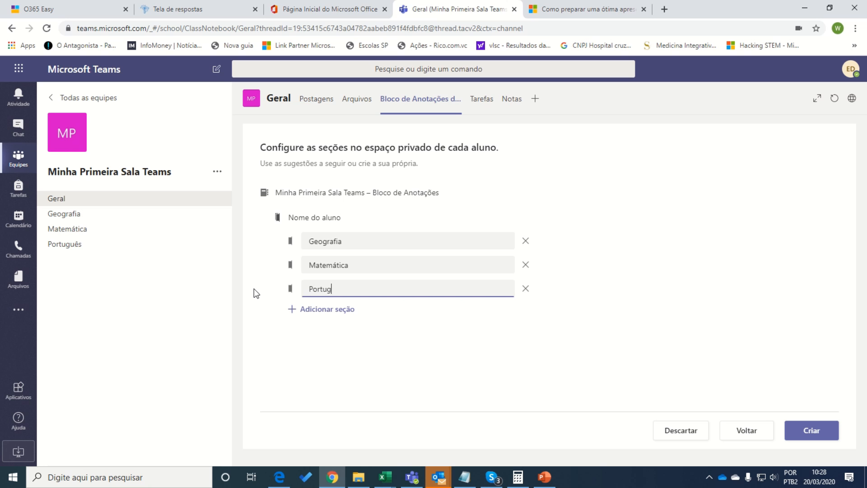
pyautogui.press('BackSpace')
pyautogui.press('BackSpace')
pyautogui.write('ês')
pyautogui.click(818, 434)
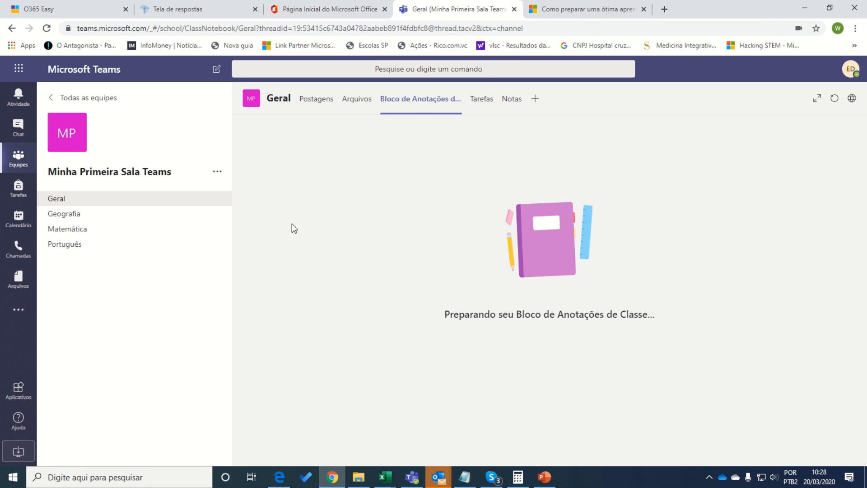
# Create a new assignment in the Geral channel with the title "Minha Primeira Tarefa".
pyautogui.click(486, 103)
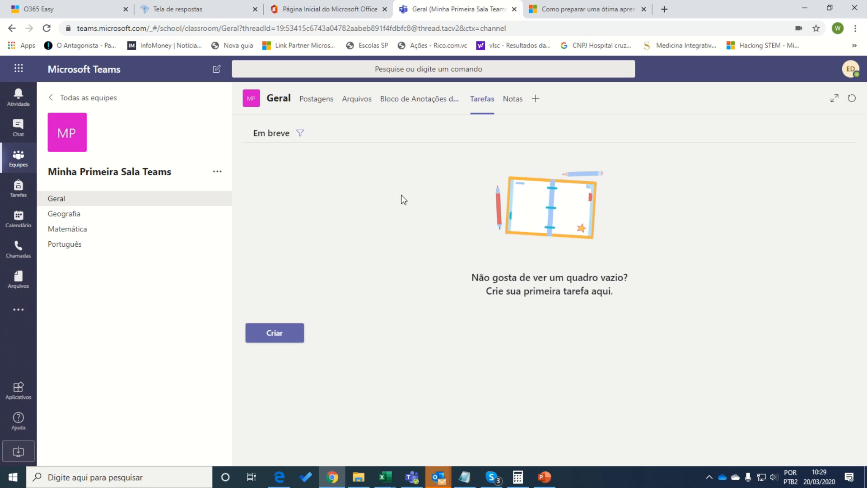
pyautogui.click(274, 337)
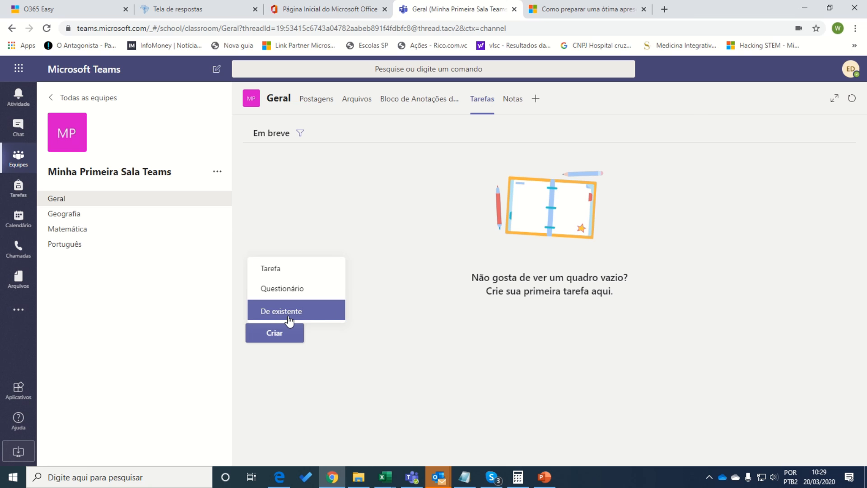
pyautogui.click(276, 269)
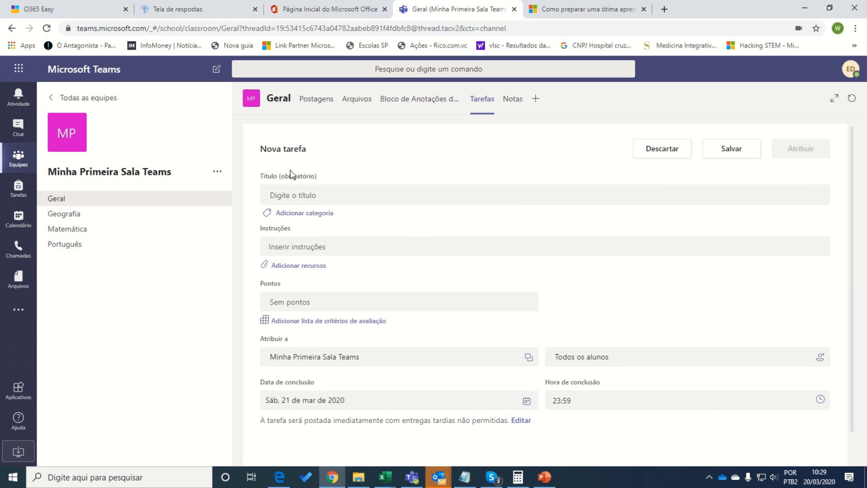
pyautogui.click(276, 197)
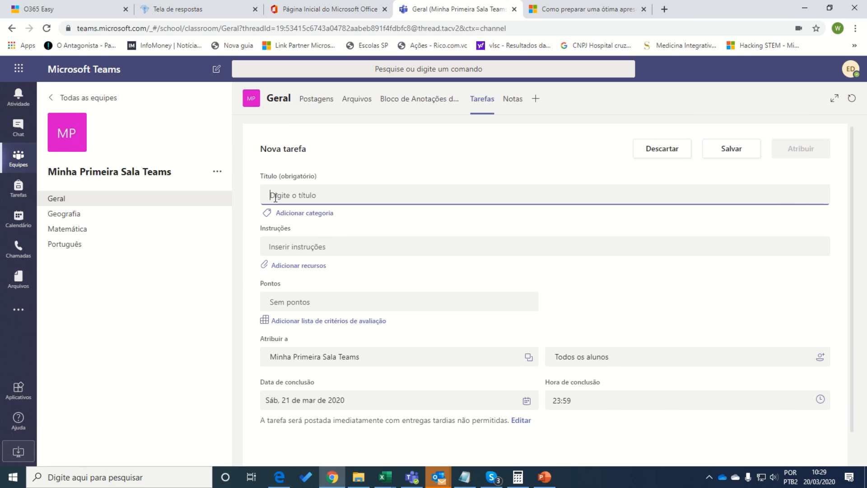
pyautogui.write('Minha ')
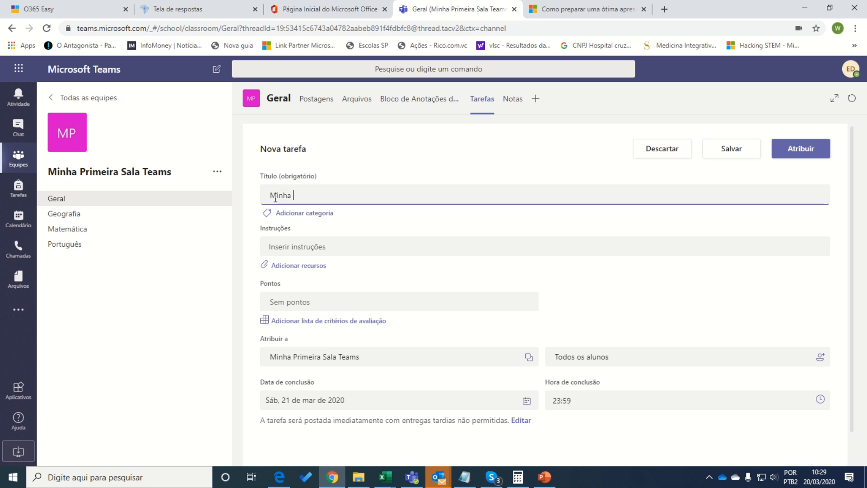
pyautogui.write('Primeira Tarefa')
# Enter the assignment instructions "Por favor, pesquisem sobre os impactos do Coronavírus na Economia".
pyautogui.click(293, 247)
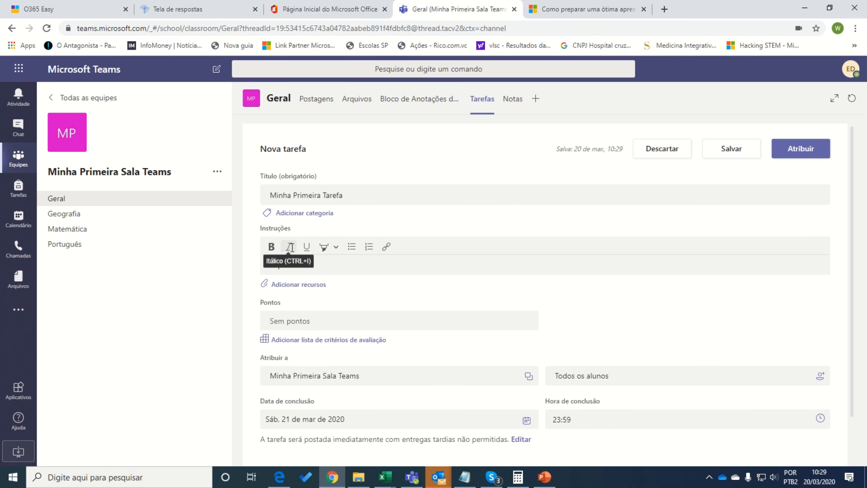
pyautogui.write('quisem sobre os impactos ')
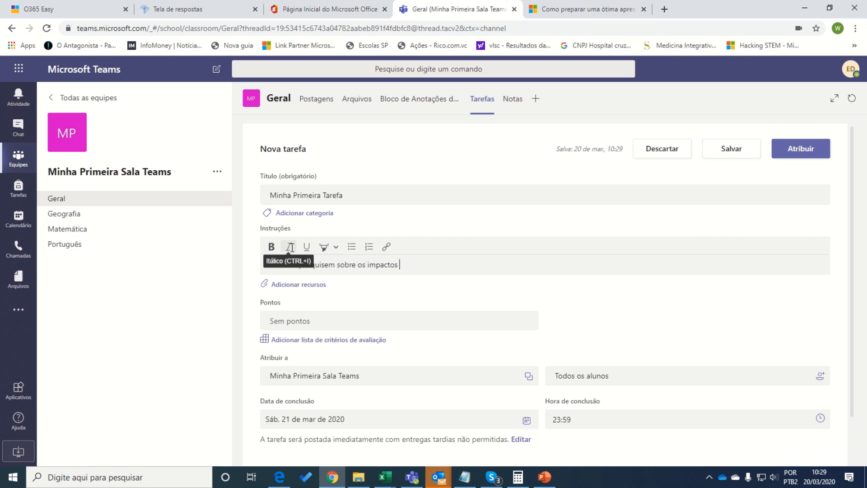
pyautogui.write('do Coronavírus na Ecnomia')
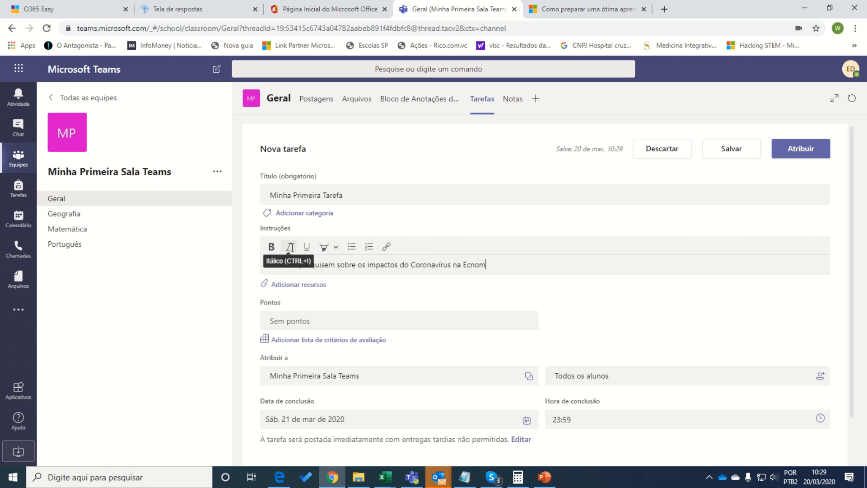
pyautogui.click(471, 265)
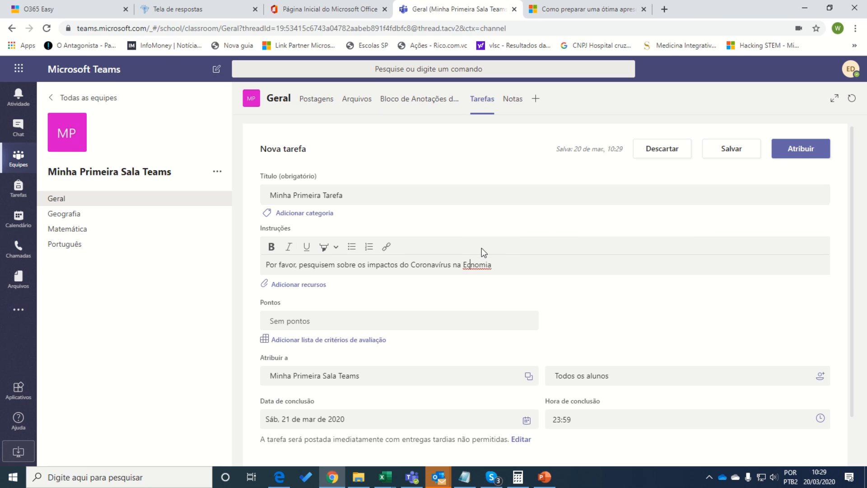
pyautogui.write('o')
# Review the resource sources for the assignment, including new files, OneDrive and the class notebook.
pyautogui.click(299, 284)
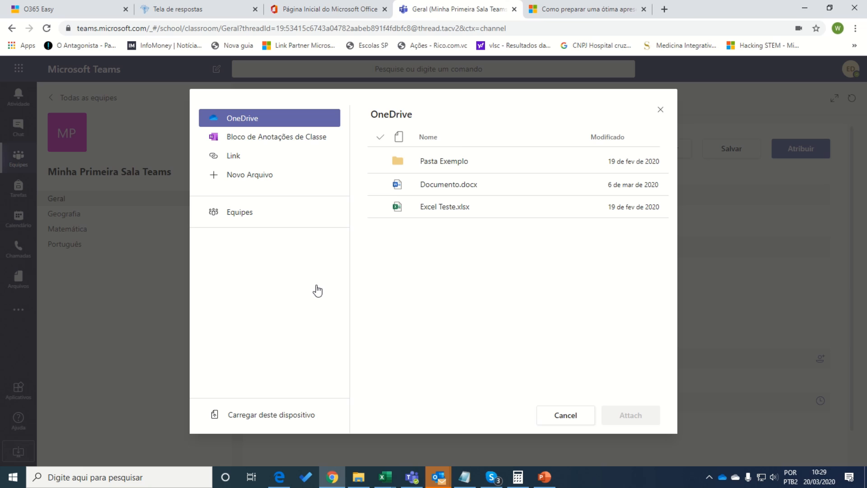
pyautogui.click(254, 174)
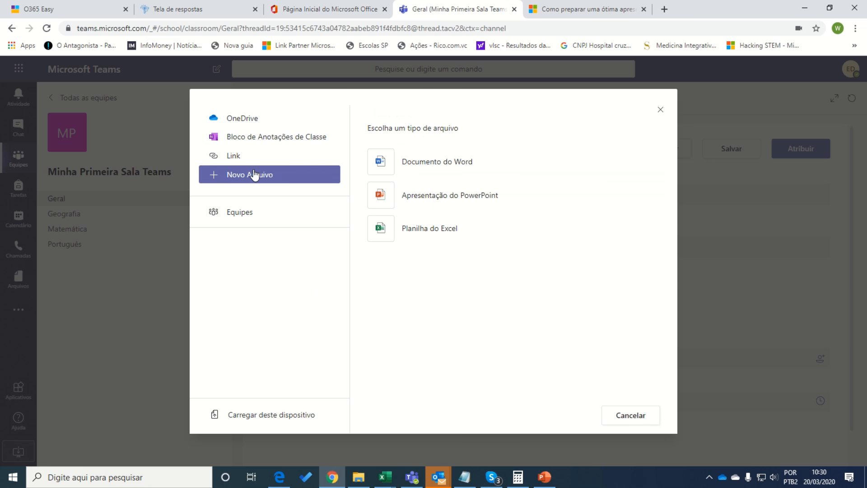
pyautogui.click(231, 123)
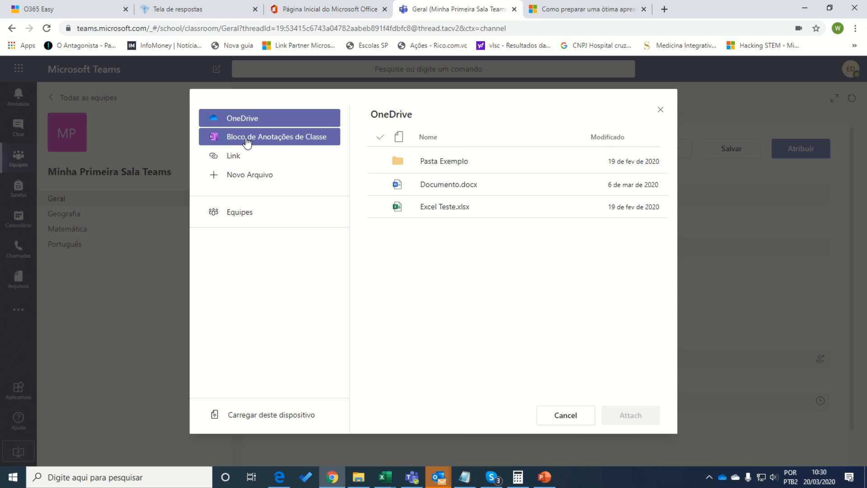
pyautogui.click(247, 142)
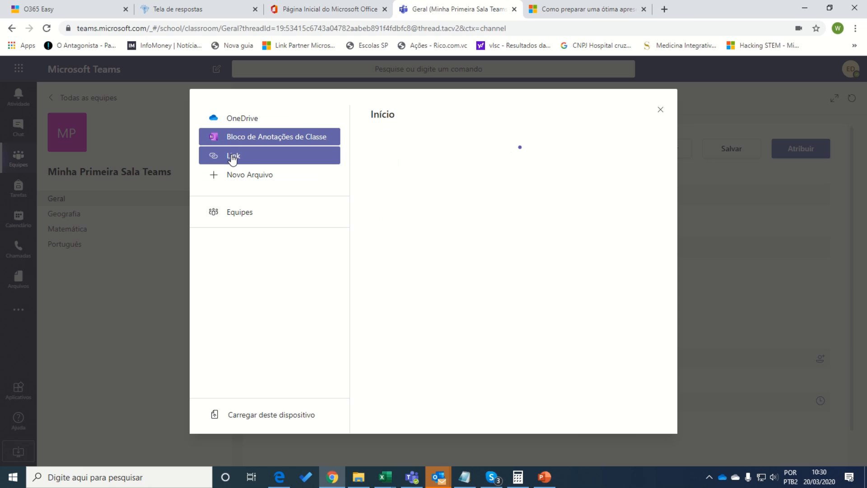
# Attach Diferenças_apps_weblocal.pdf from the computer's Documentos folder to the assignment.
pyautogui.click(268, 416)
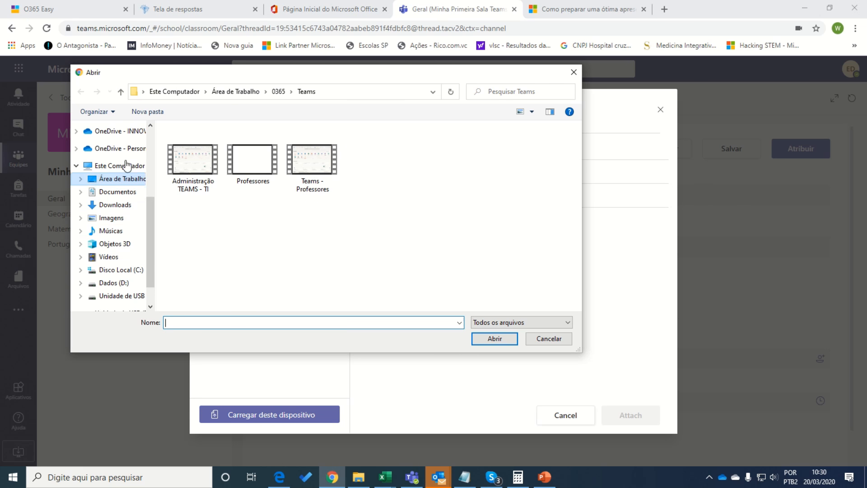
pyautogui.click(108, 192)
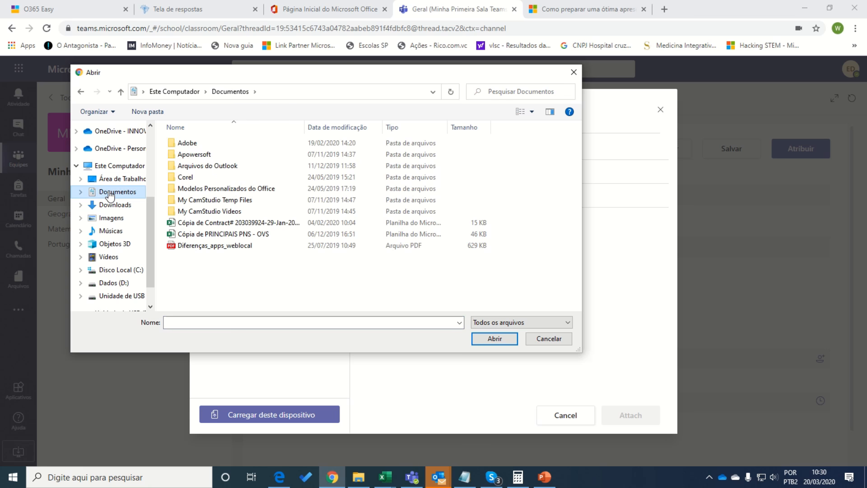
pyautogui.doubleClick(198, 248)
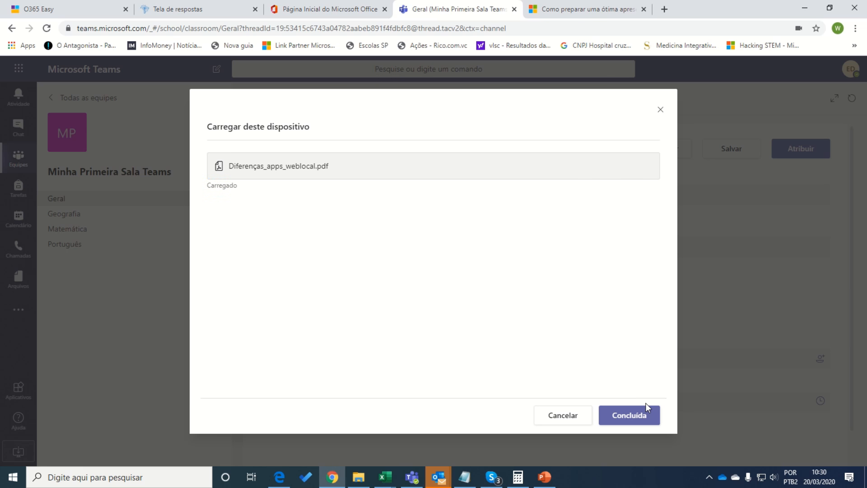
pyautogui.click(646, 404)
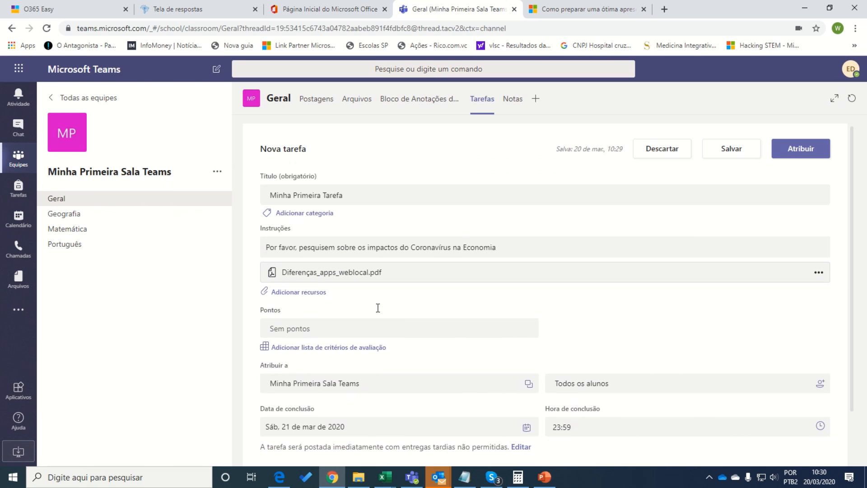
# Set the assignment's points to 10.
pyautogui.scroll(-1, 389, 309)
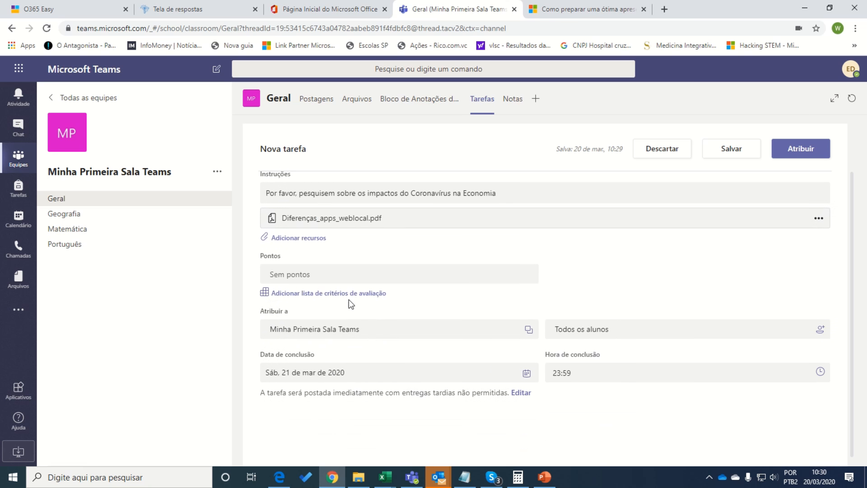
pyautogui.click(295, 268)
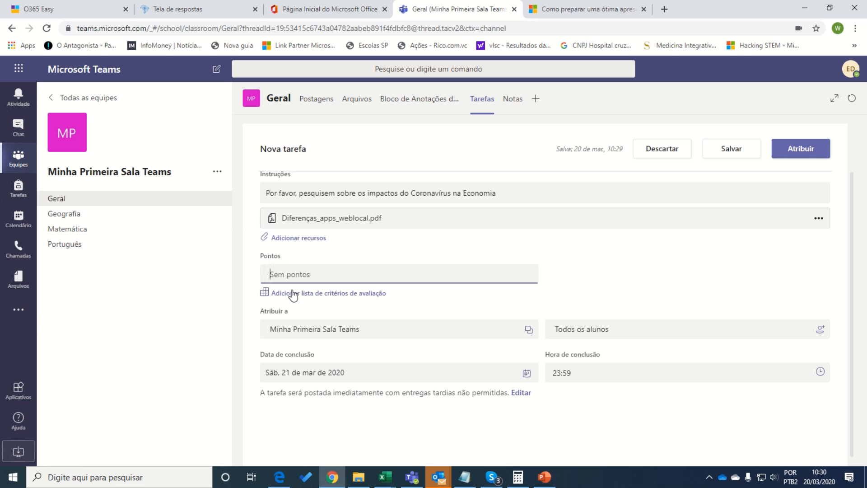
pyautogui.write('10')
# Start a new grading rubric for the assignment with points enabled, and discard it.
pyautogui.click(323, 299)
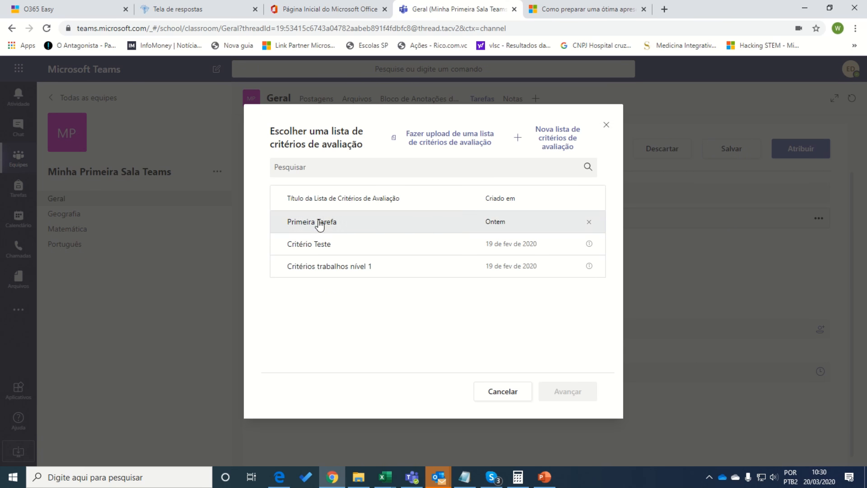
pyautogui.click(565, 140)
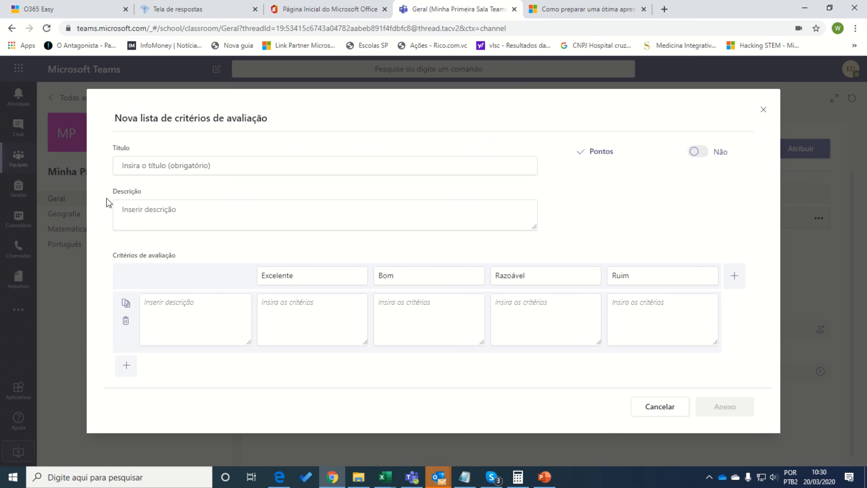
pyautogui.click(128, 166)
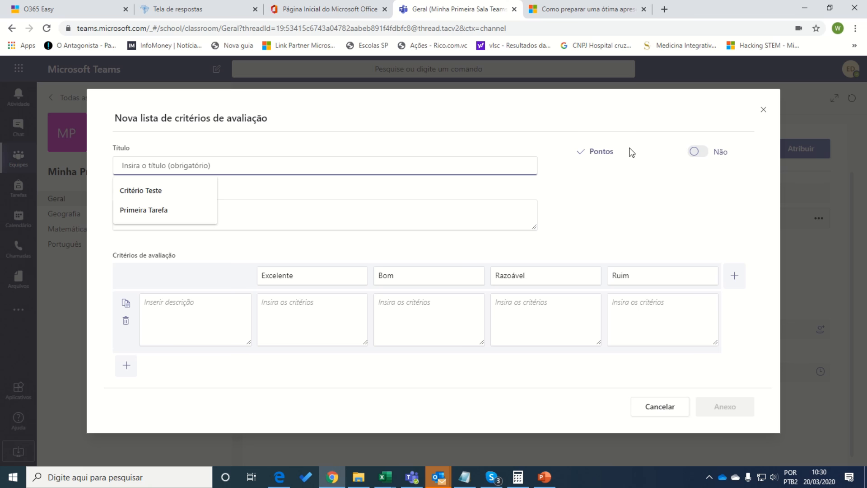
pyautogui.click(705, 154)
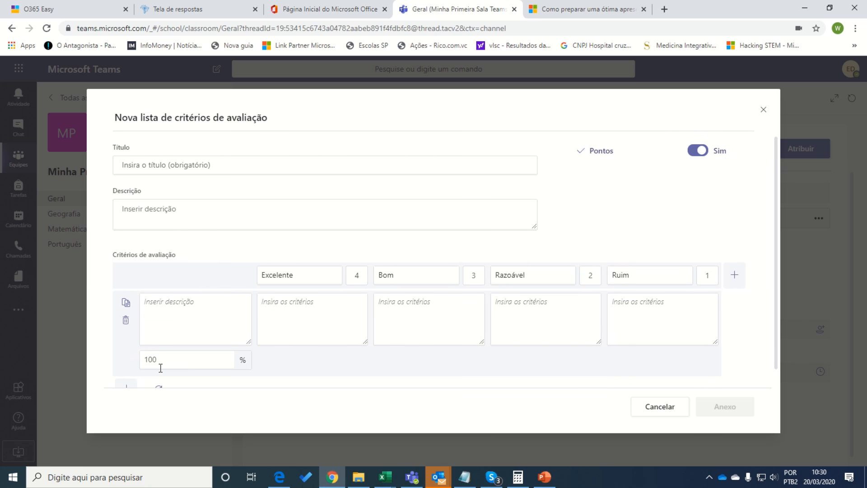
pyautogui.scroll(-1, 164, 361)
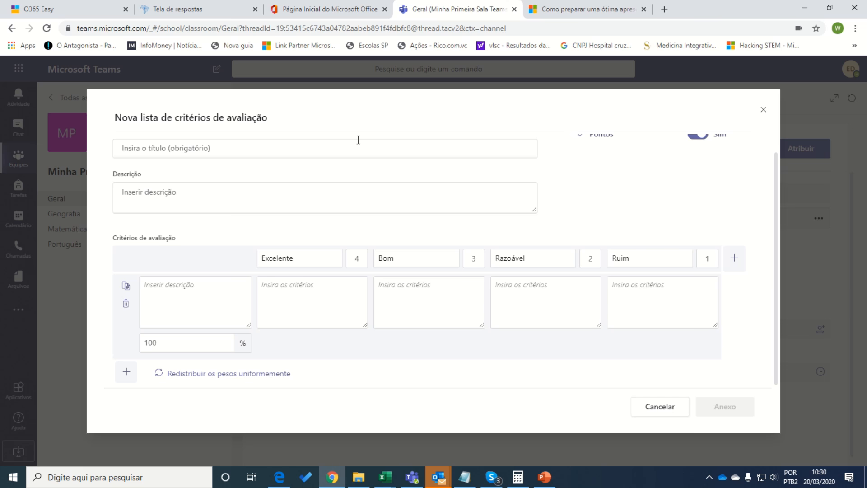
pyautogui.click(663, 406)
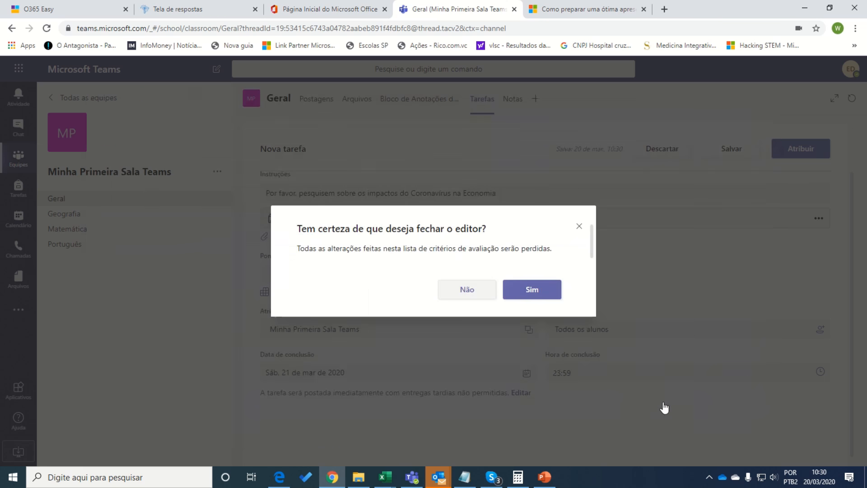
pyautogui.click(470, 296)
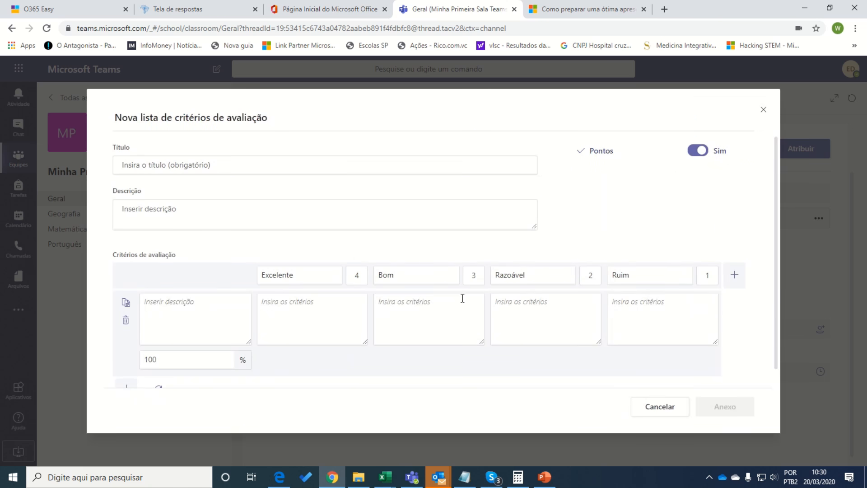
pyautogui.click(660, 410)
pyautogui.click(536, 292)
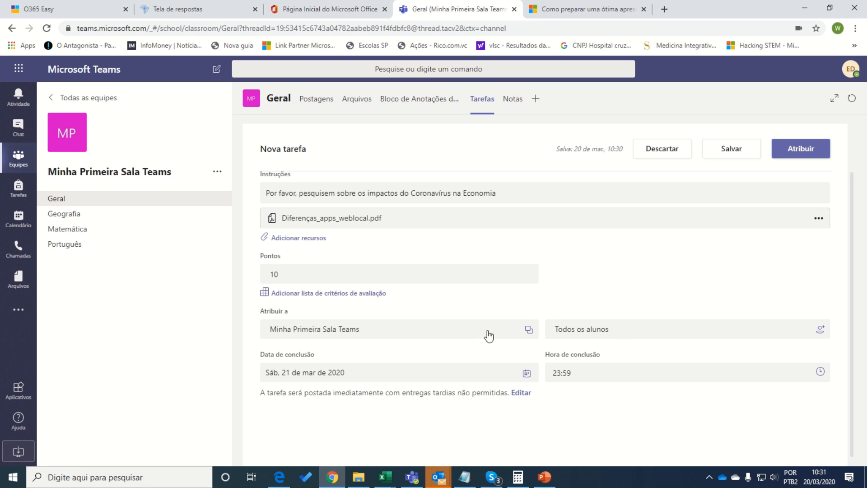
# Try assigning the task to the classes Sala de Aula XXX and Treinamentos Microsoft as well, and deselect both.
pyautogui.click(360, 334)
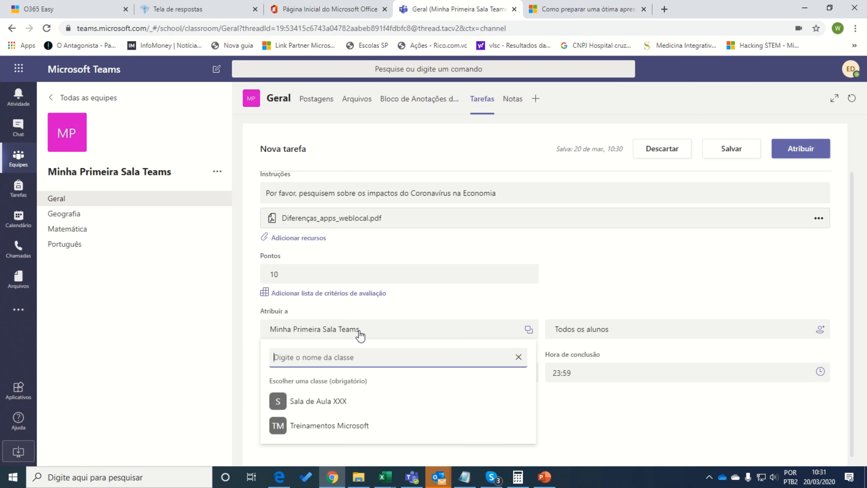
pyautogui.click(318, 403)
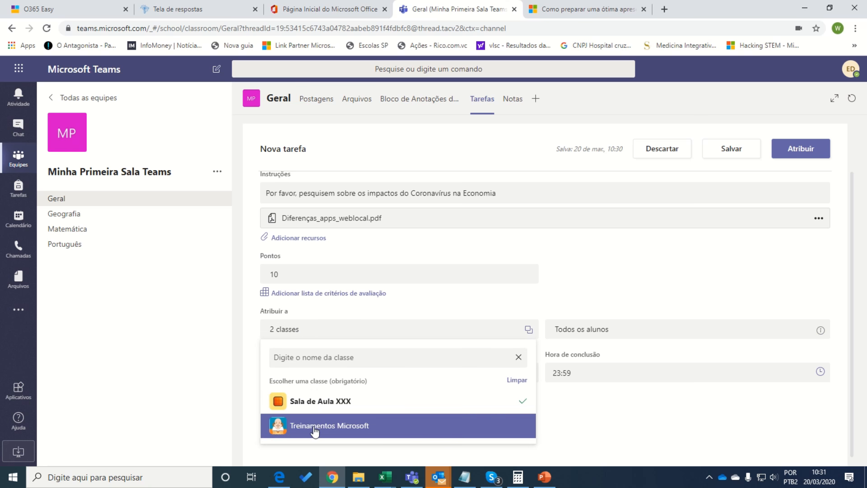
pyautogui.click(314, 427)
pyautogui.click(523, 402)
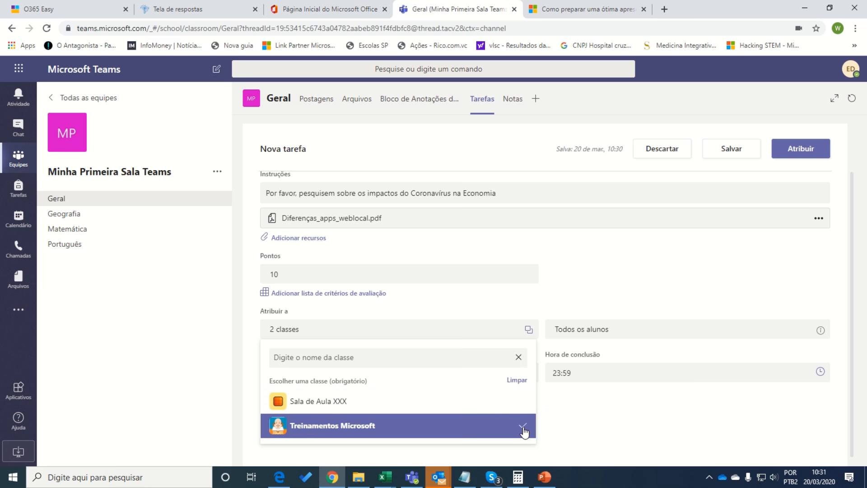
pyautogui.click(523, 427)
pyautogui.click(544, 302)
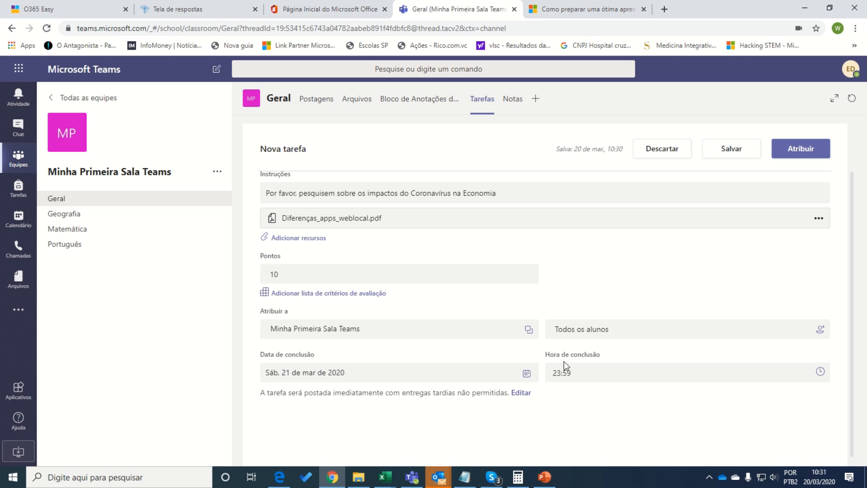
# Try limiting the assignment to two selected students, and clear the selection to restore all students.
pyautogui.click(755, 335)
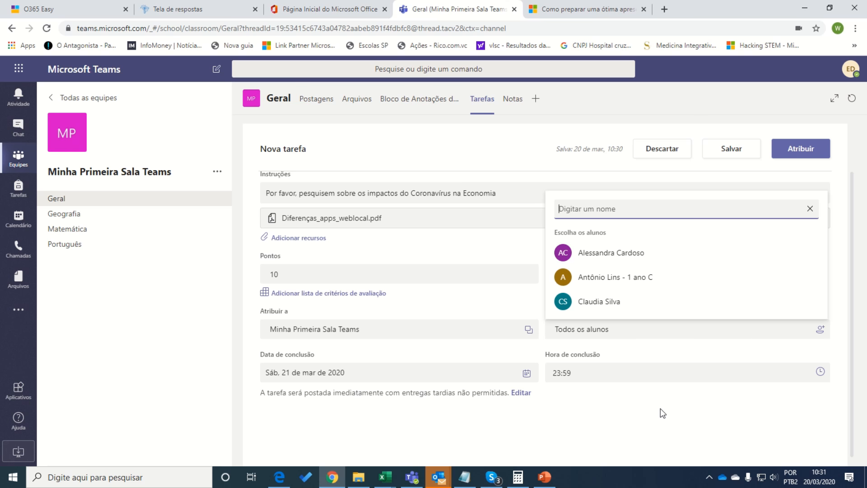
pyautogui.click(598, 302)
pyautogui.click(605, 277)
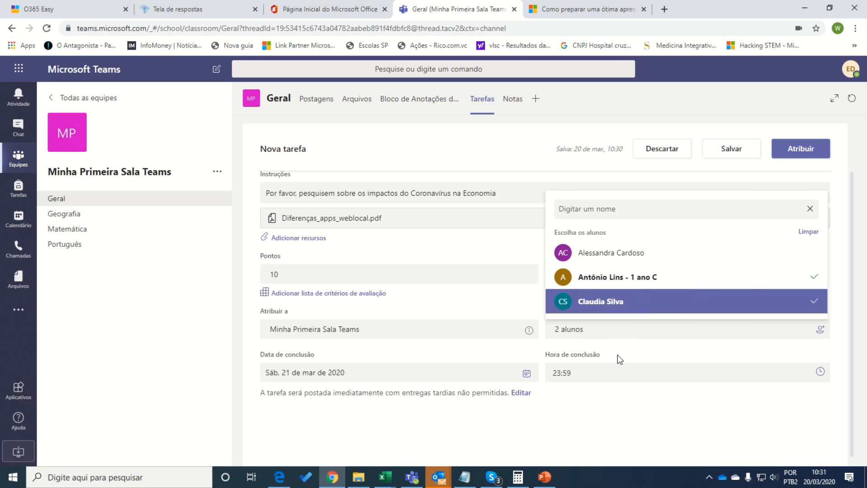
pyautogui.click(636, 412)
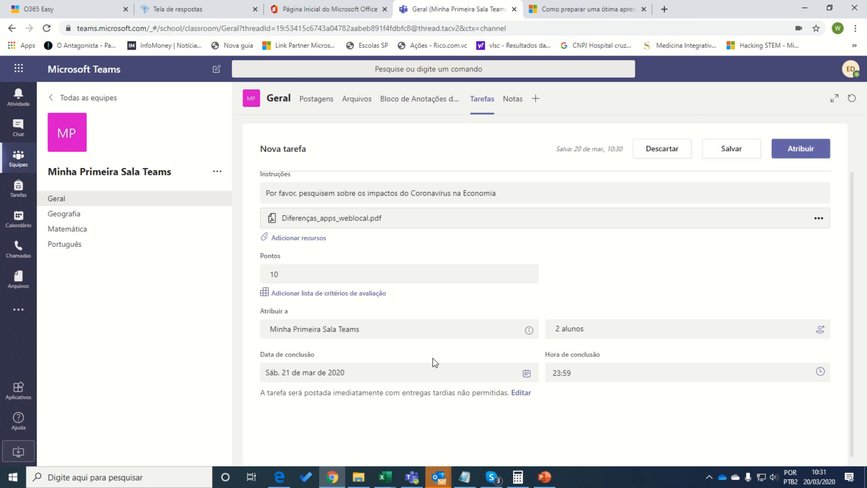
pyautogui.click(565, 334)
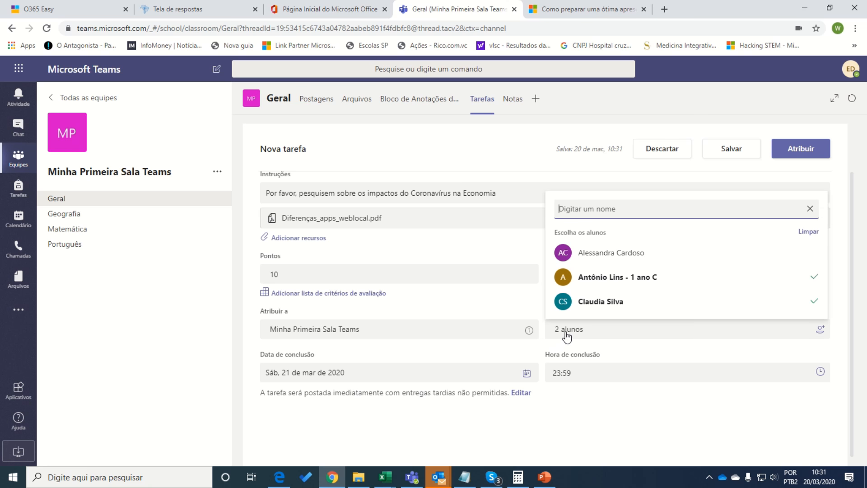
pyautogui.click(806, 232)
pyautogui.click(664, 419)
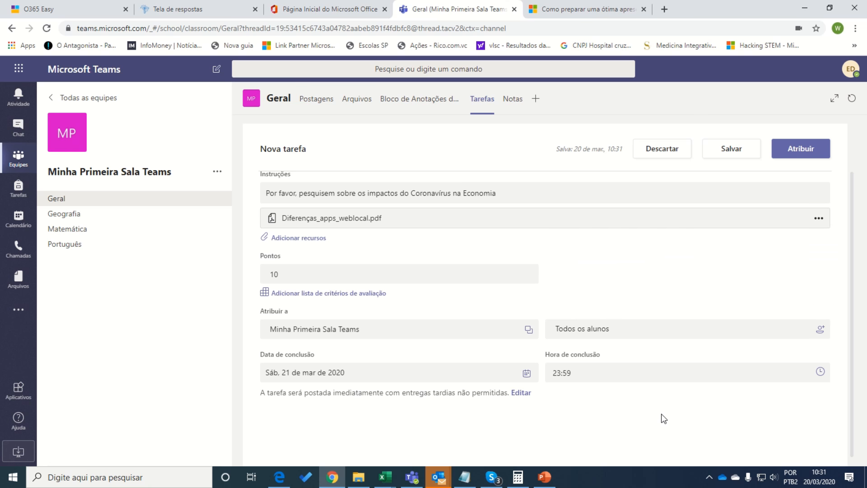
# Check the completed form and assign Minha Primeira Tarefa to all students in Minha Primeira Sala Teams.
pyautogui.scroll(2, 571, 318)
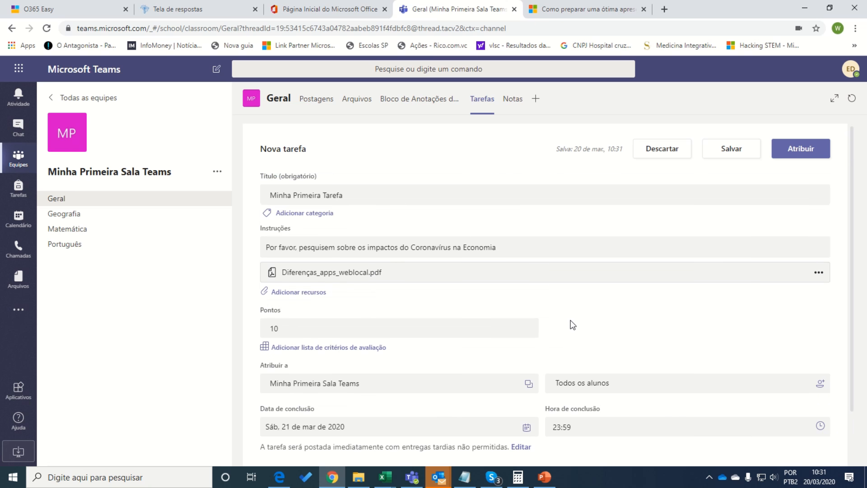
pyautogui.scroll(-2, 566, 332)
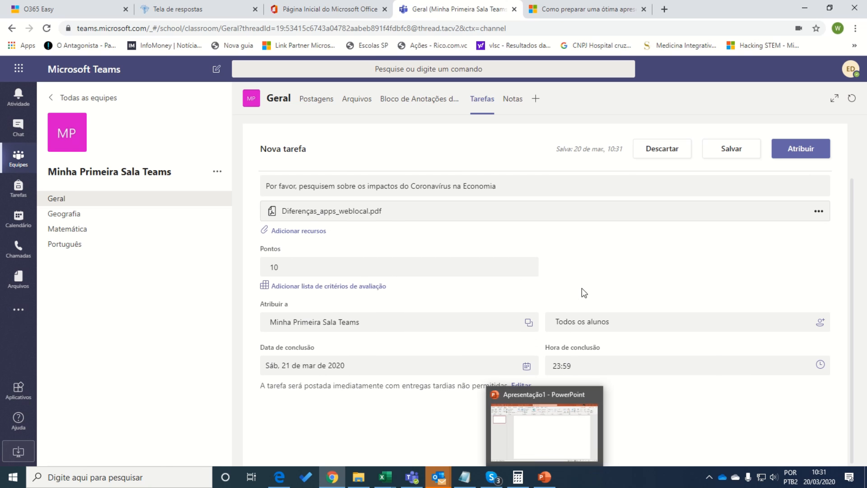
pyautogui.click(778, 152)
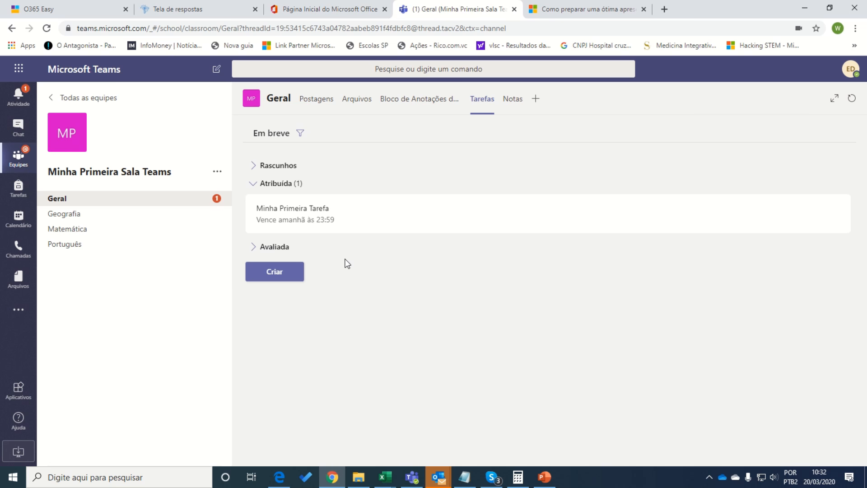
# Review the class gradebook and the submission status of each student for Minha Primeira Tarefa.
pyautogui.click(514, 100)
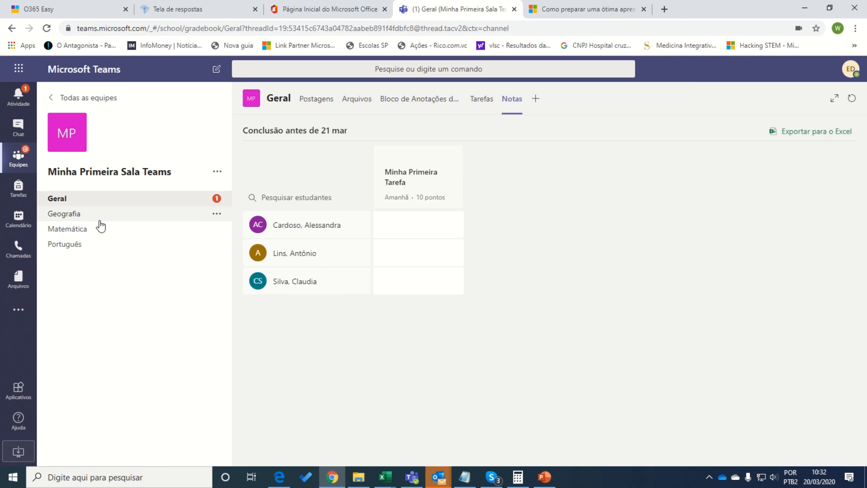
pyautogui.click(482, 100)
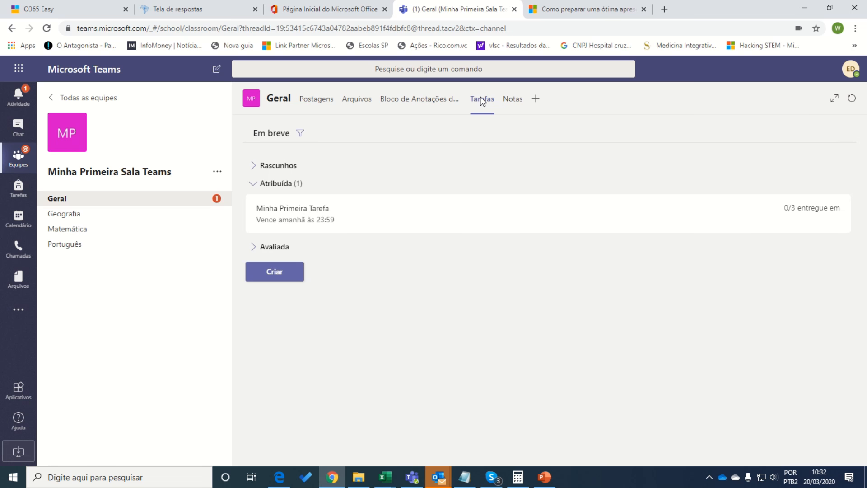
pyautogui.click(294, 228)
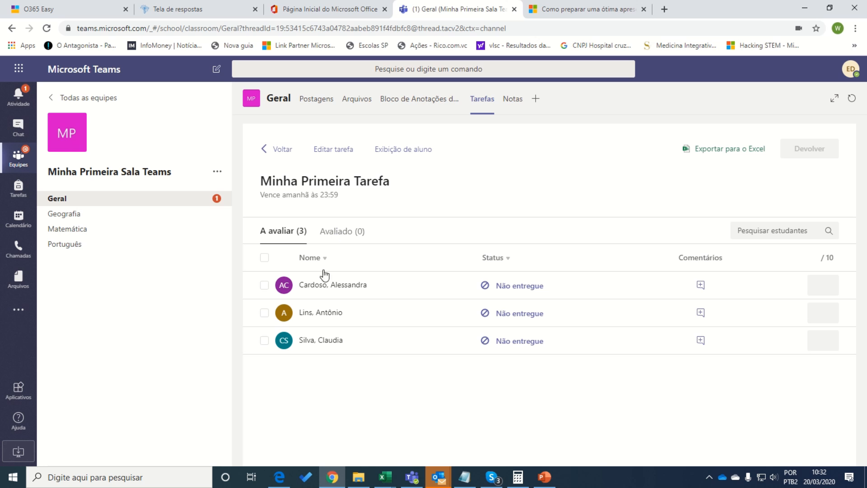
pyautogui.moveTo(321, 196); pyautogui.dragTo(346, 199)
pyautogui.click(348, 201)
# Preview Minha Primeira Tarefa as students see it, including its instructions, points and reference material.
pyautogui.click(391, 154)
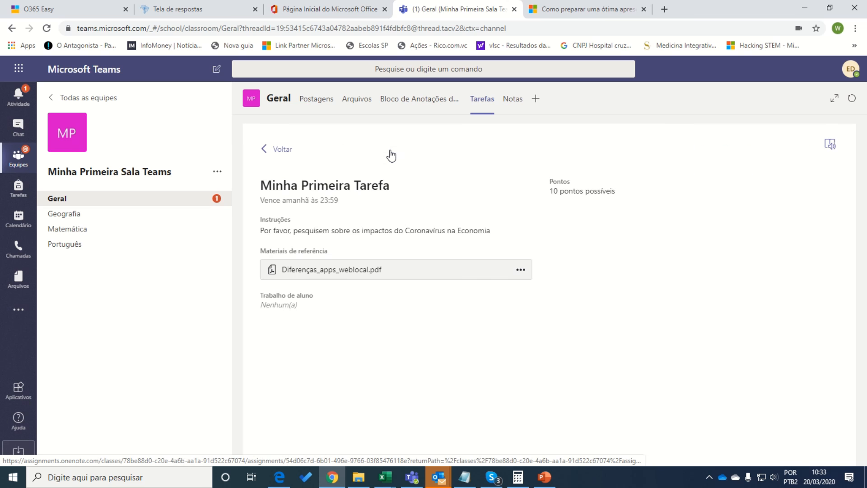
pyautogui.click(267, 151)
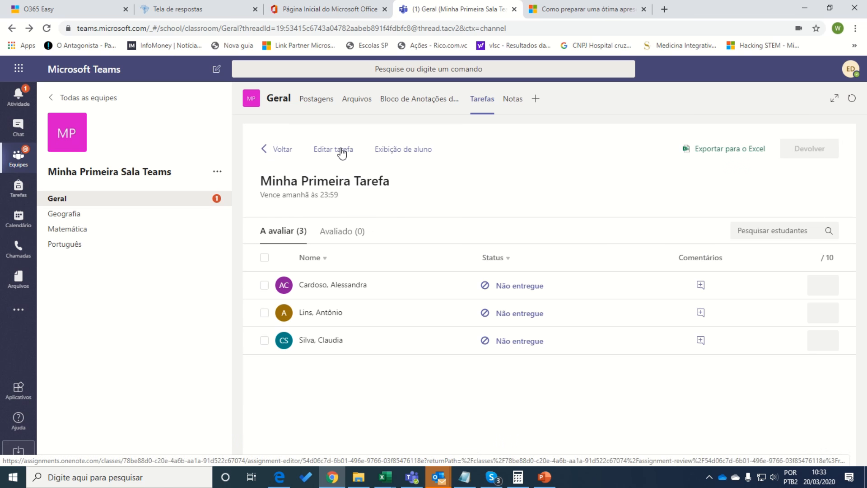
pyautogui.click(396, 151)
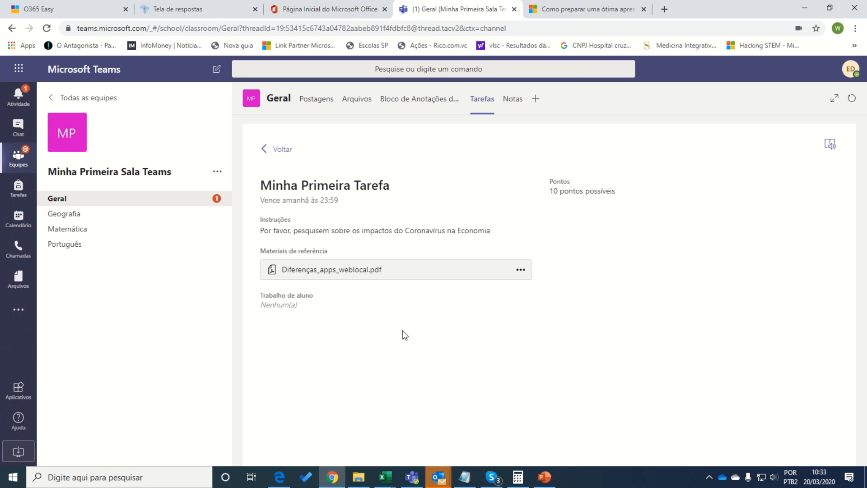
# Open the assignment in Leitura Avançada and examine the text preferences, including size, spacing, font, theme and original formatting.
pyautogui.click(830, 145)
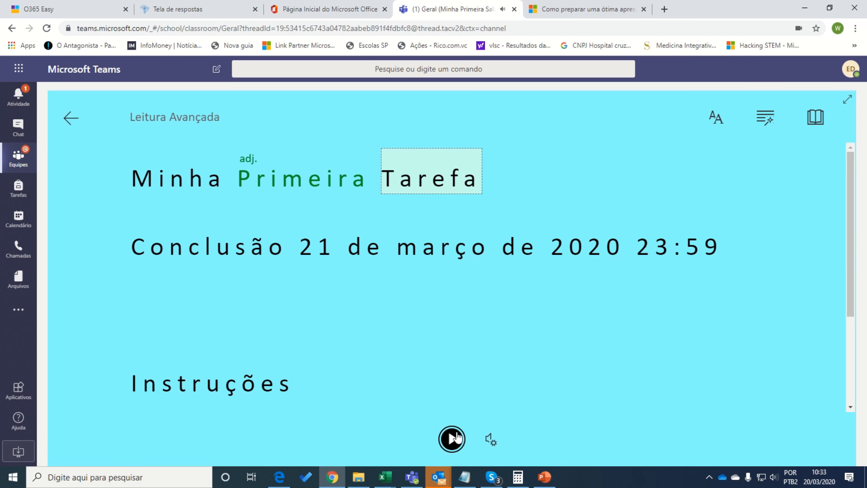
pyautogui.click(716, 117)
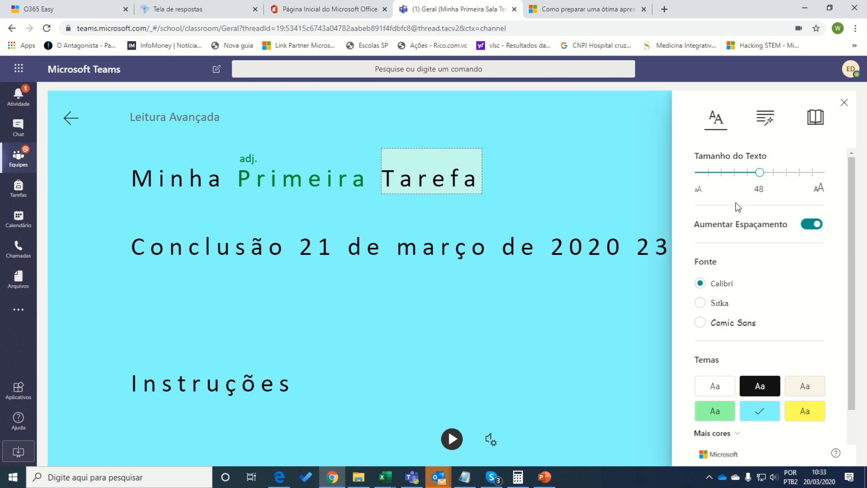
pyautogui.scroll(-2, 750, 293)
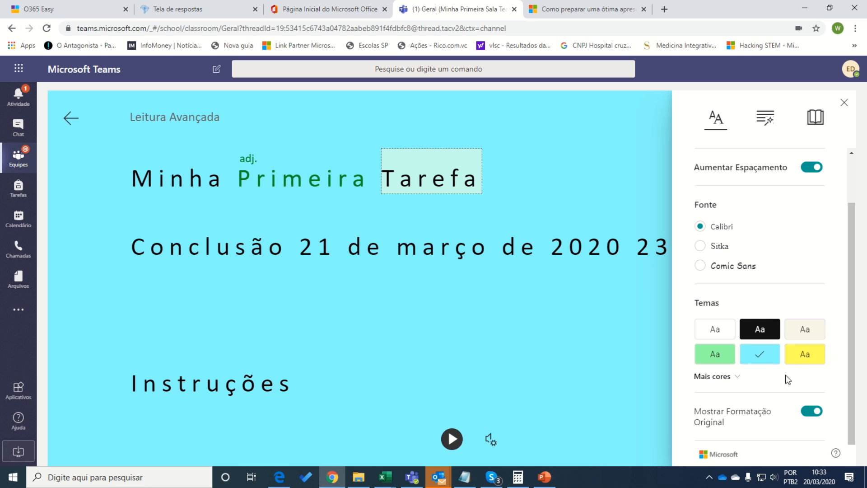
pyautogui.click(813, 412)
pyautogui.click(813, 411)
# Try the grammar highlighting in Leitura Avançada for nouns and verbs, leaving only adjectives highlighted.
pyautogui.click(763, 120)
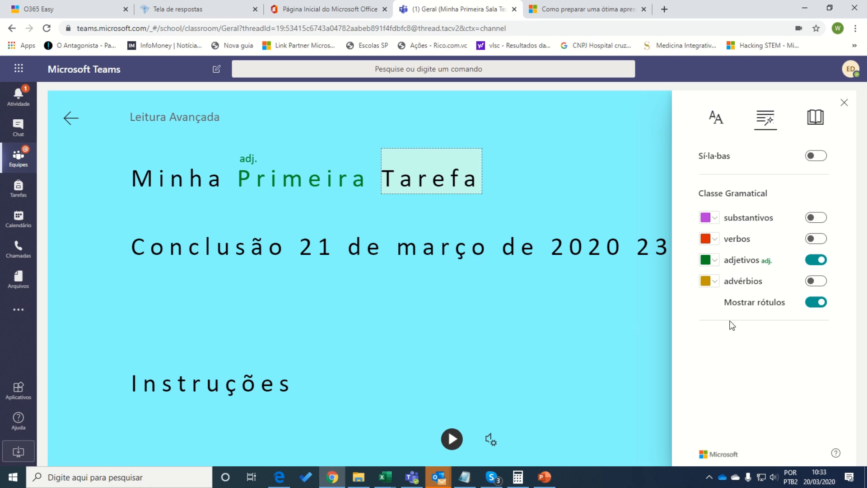
pyautogui.click(817, 263)
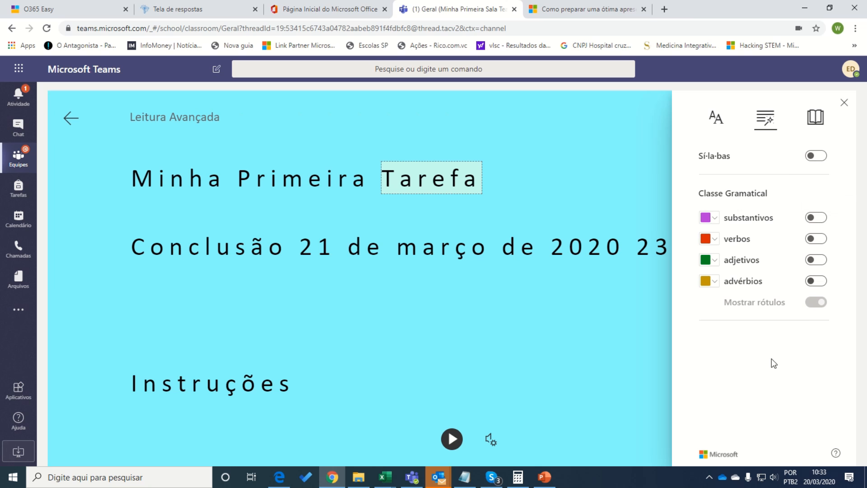
pyautogui.click(814, 219)
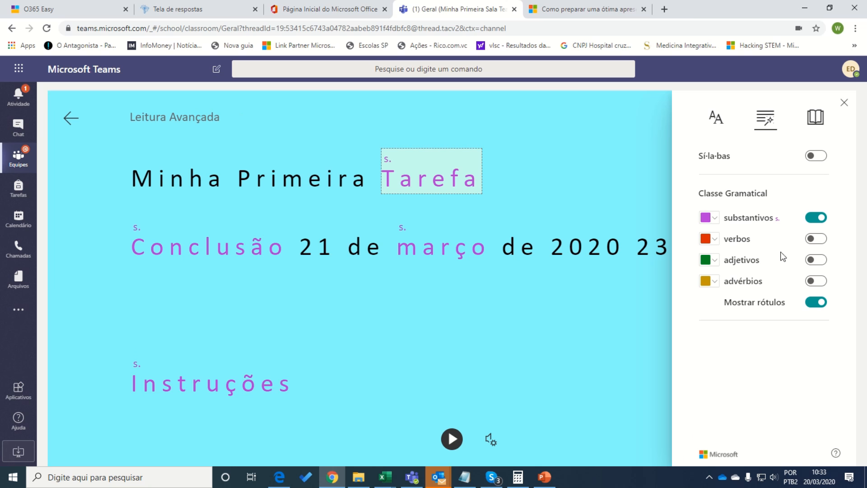
pyautogui.click(817, 218)
pyautogui.click(814, 239)
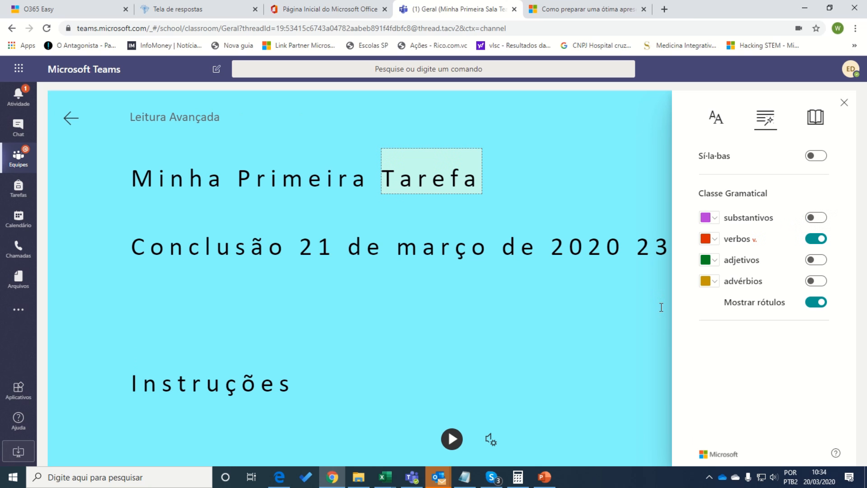
pyautogui.click(816, 240)
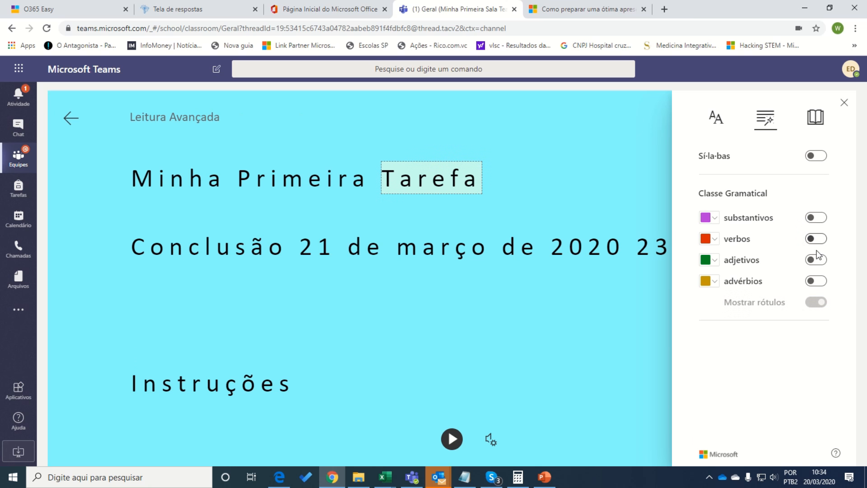
pyautogui.click(819, 262)
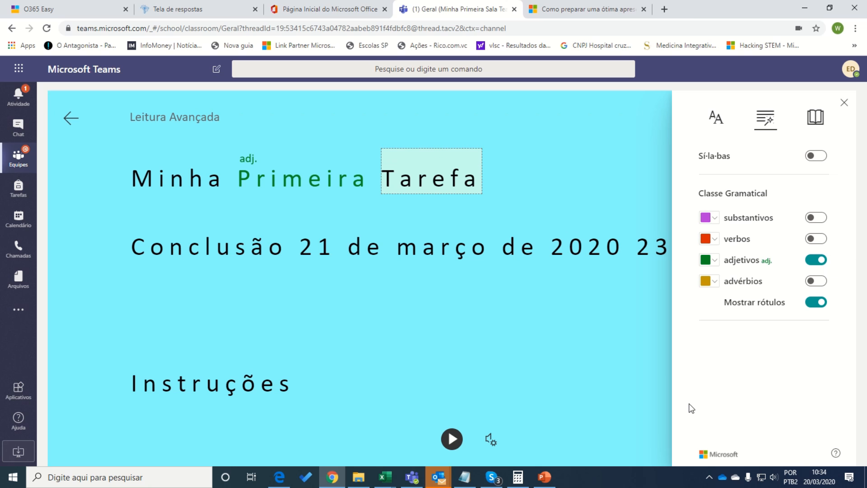
# Switch the grammar highlighting from adjectives to adverbs, and try splitting the text into syllables.
pyautogui.click(816, 261)
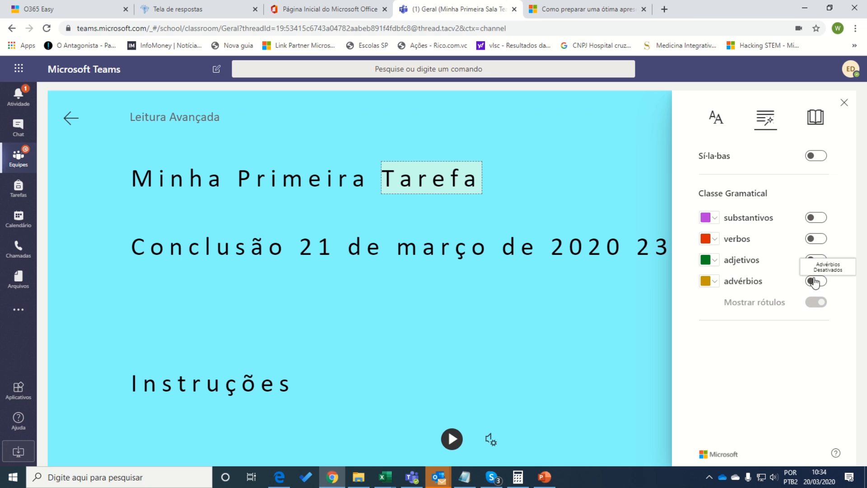
pyautogui.click(815, 282)
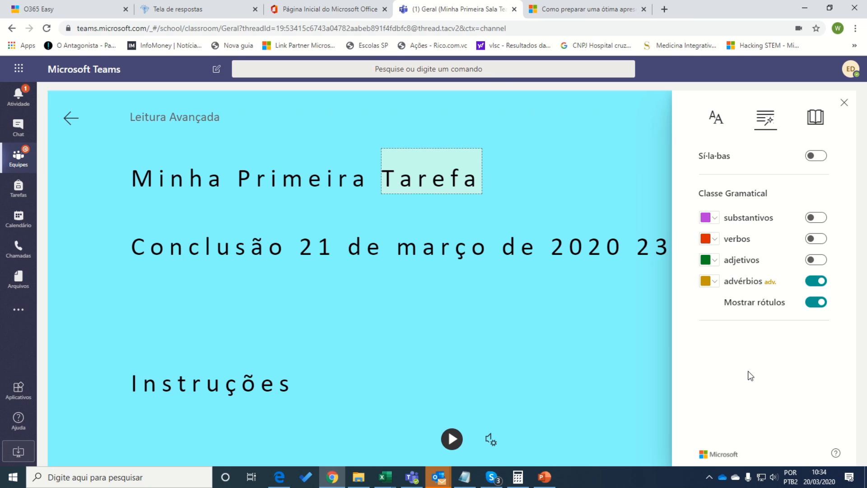
pyautogui.click(814, 157)
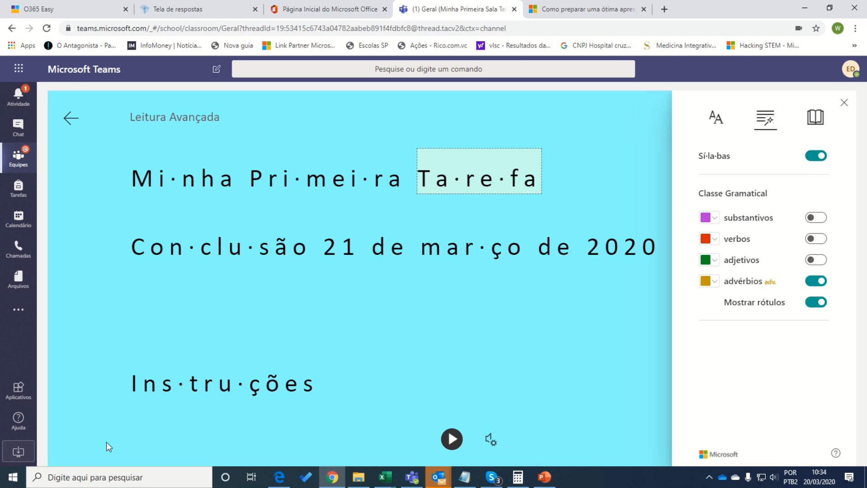
pyautogui.click(821, 157)
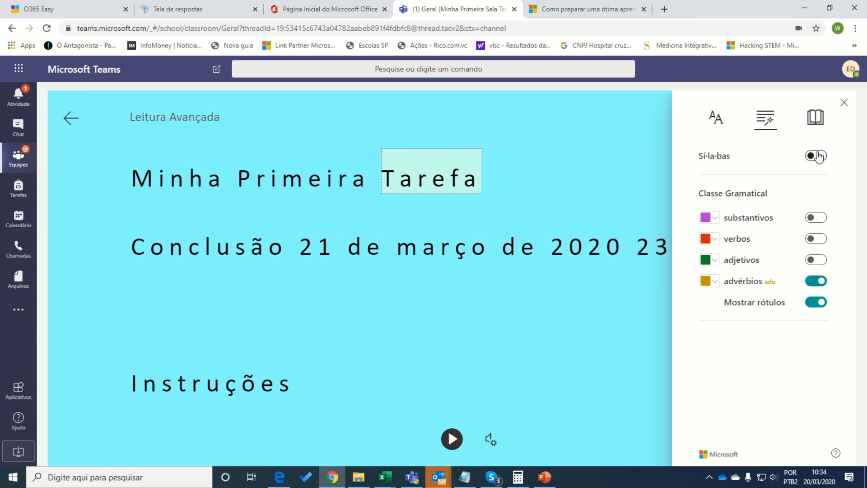
# Try switching Dicionário de Imagens off in the reading preferences and turn it back on.
pyautogui.click(815, 117)
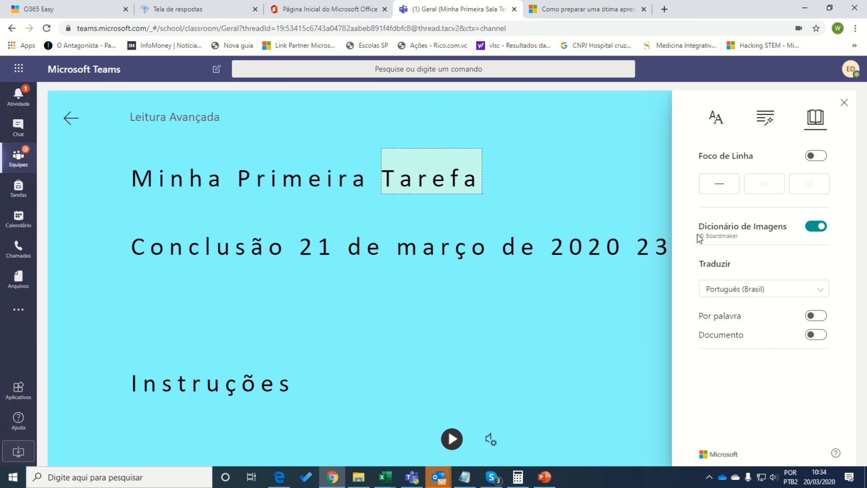
pyautogui.click(816, 226)
pyautogui.click(815, 227)
# Translate the whole assignment document into Inglês (Estados Unidos), with translation by word enabled.
pyautogui.click(737, 297)
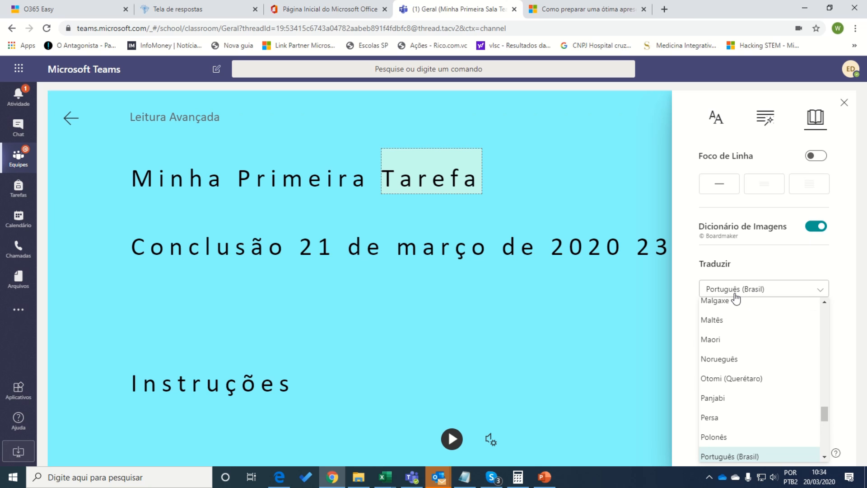
pyautogui.scroll(-7, 737, 307)
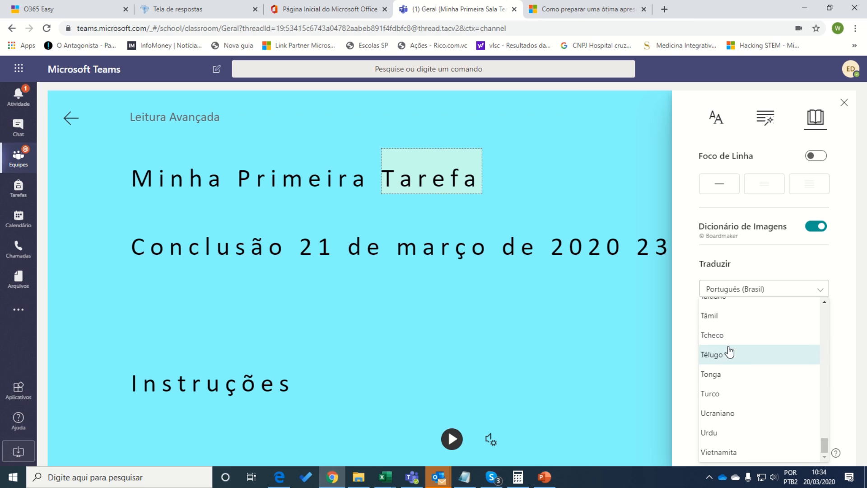
pyautogui.scroll(7, 720, 380)
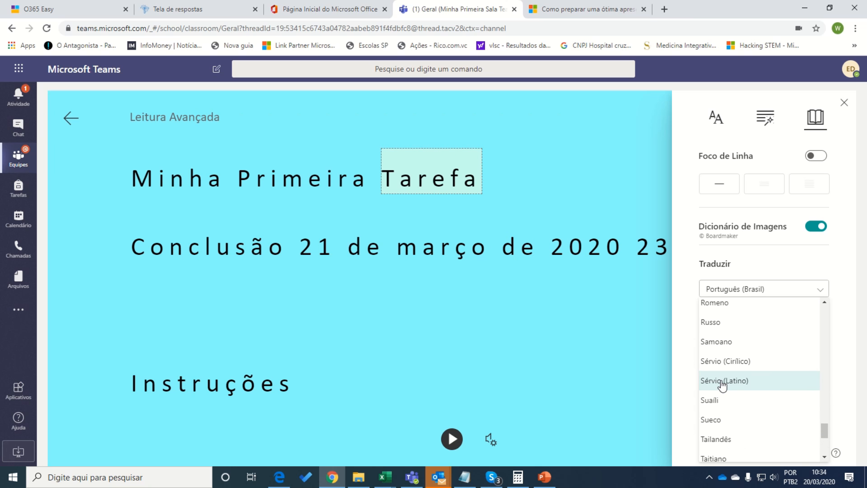
pyautogui.scroll(-3, 720, 386)
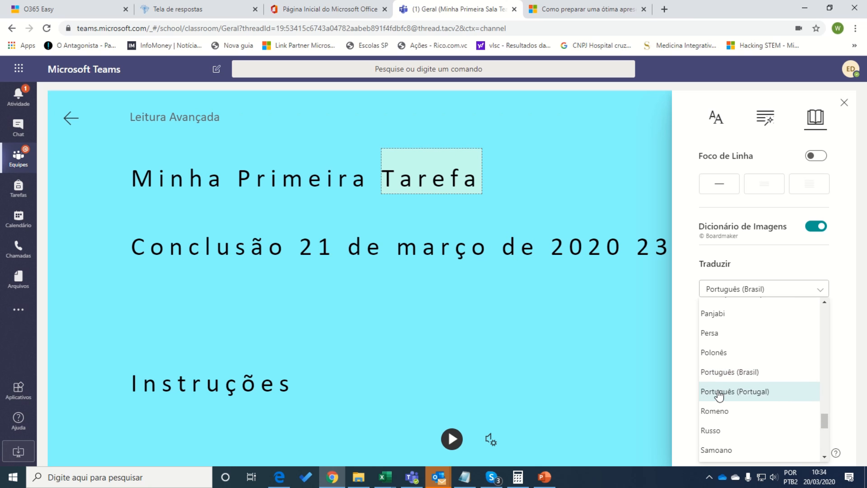
pyautogui.scroll(-5, 720, 393)
pyautogui.scroll(-2, 720, 396)
pyautogui.scroll(8, 718, 395)
pyautogui.scroll(4, 719, 389)
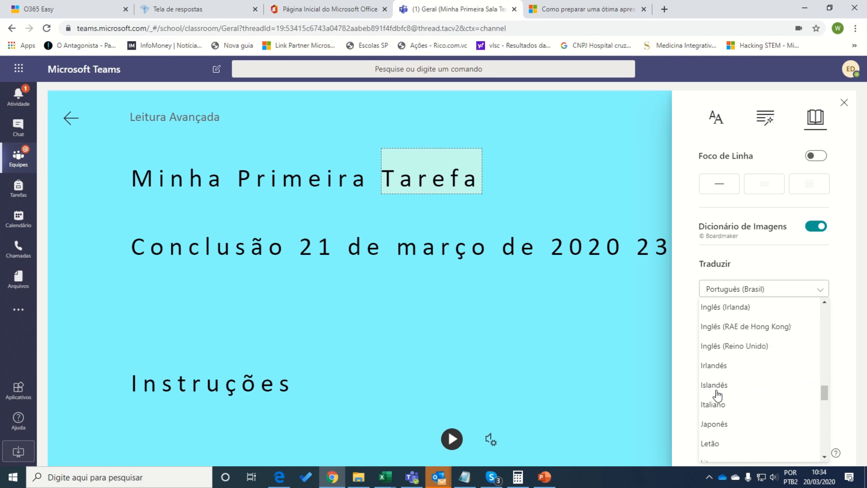
pyautogui.scroll(2, 723, 348)
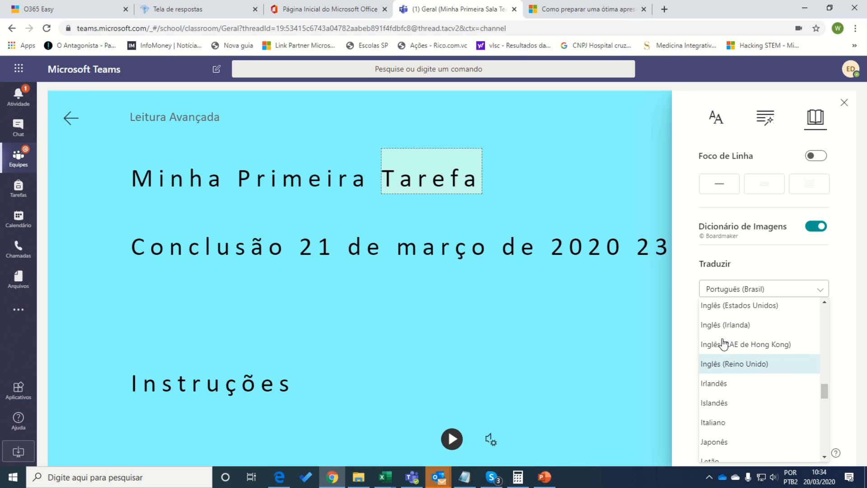
pyautogui.click(721, 343)
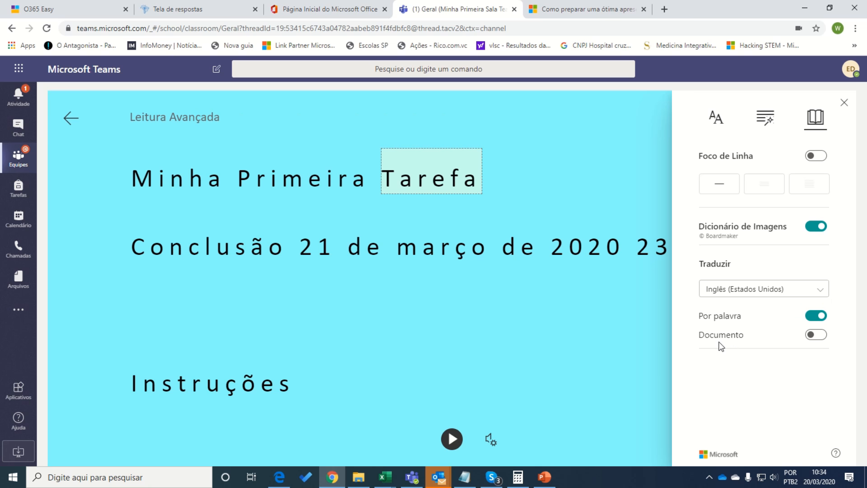
pyautogui.click(818, 335)
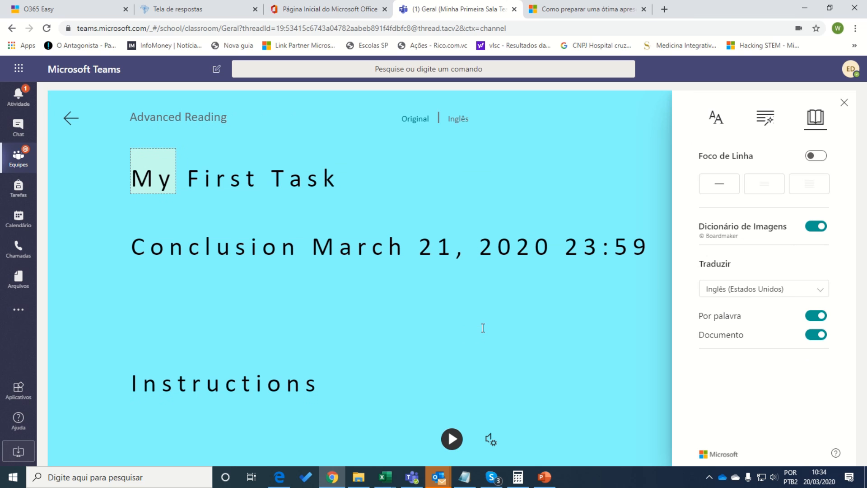
# Play part of the English translation aloud, compare it with the original text, and return to the assignment preview.
pyautogui.click(455, 441)
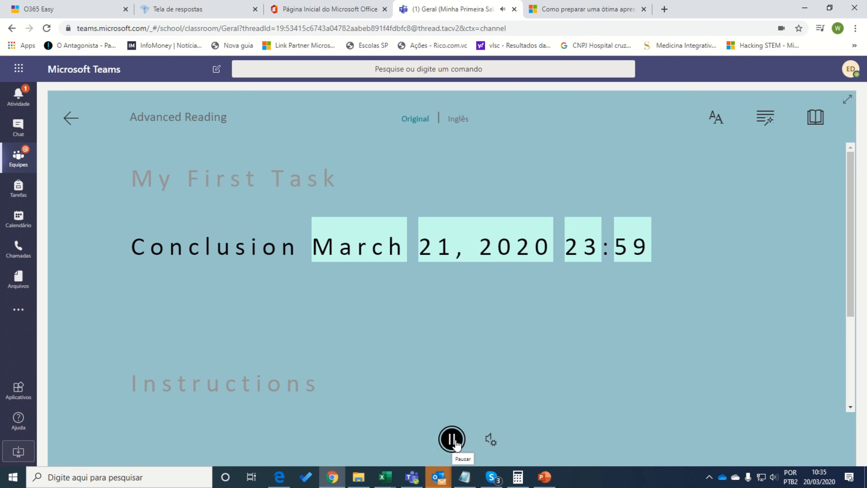
pyautogui.click(452, 440)
pyautogui.click(419, 120)
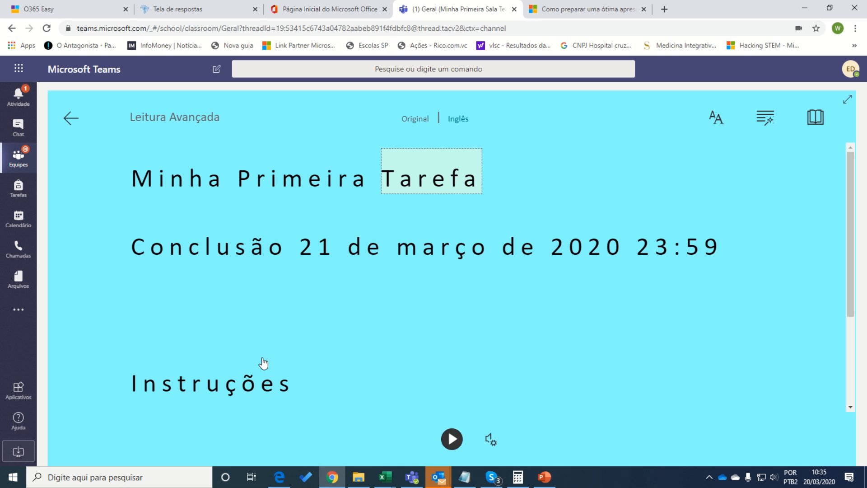
pyautogui.click(459, 120)
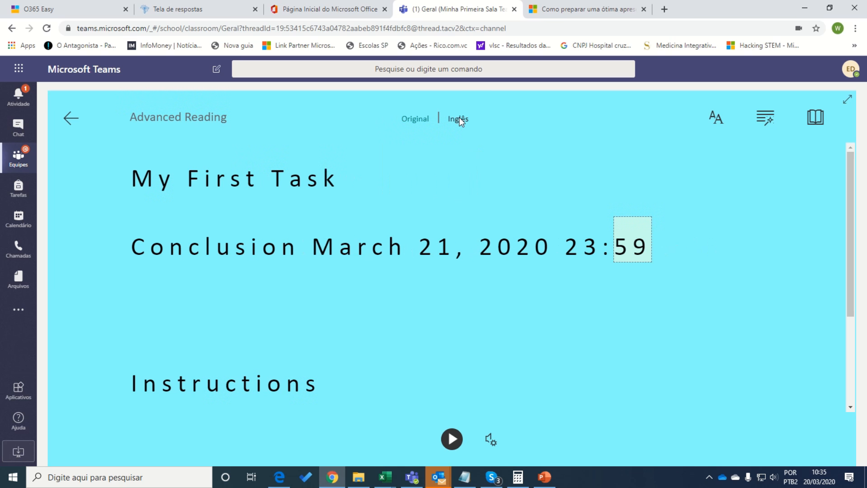
pyautogui.click(414, 119)
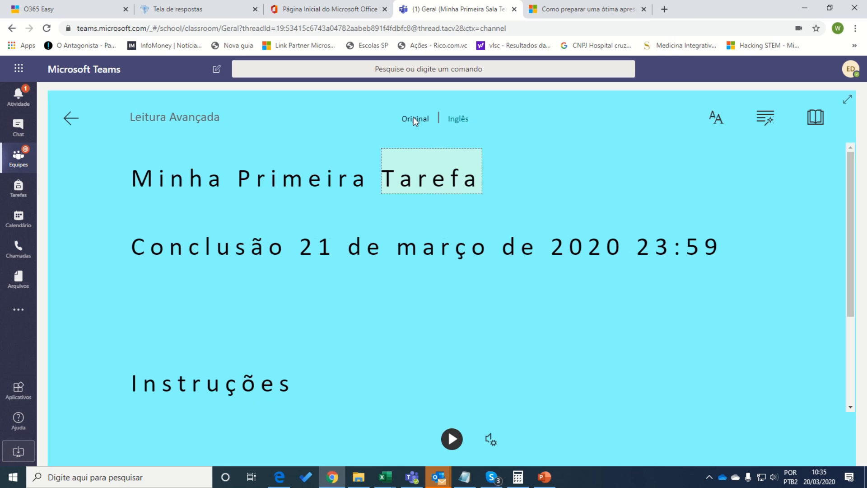
pyautogui.click(70, 118)
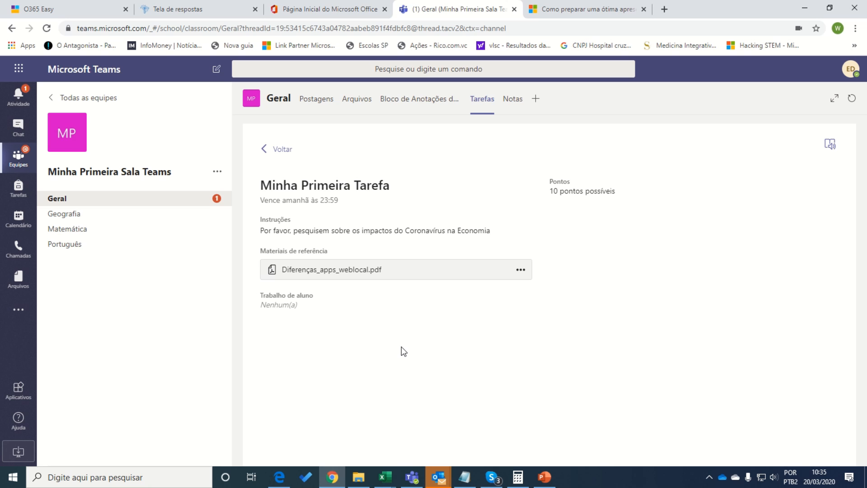
# Open the gradebook of the Geral channel to review the students' grades and the Excel export option.
pyautogui.click(536, 98)
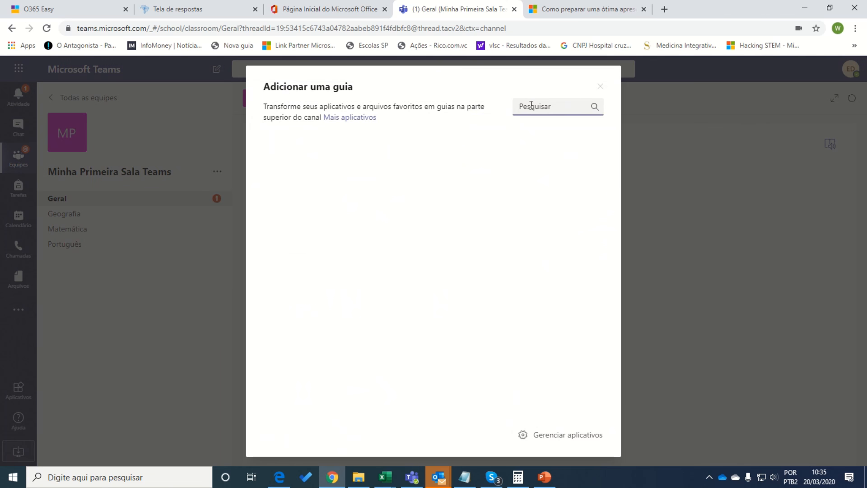
pyautogui.click(601, 86)
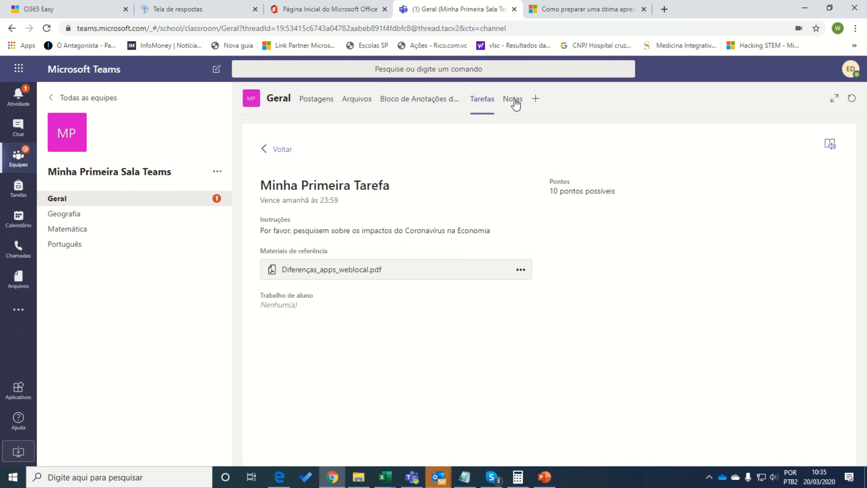
pyautogui.click(514, 100)
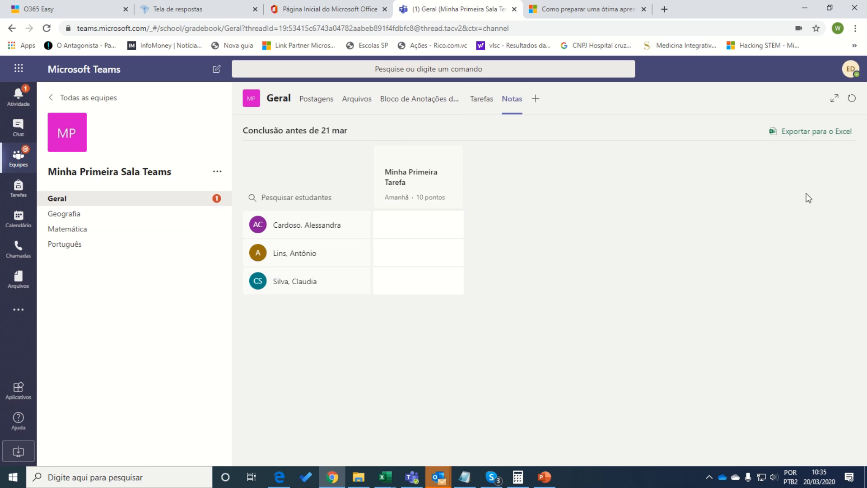
# Browse the apps available as channel tabs, search them for "flip", and examine the Flipgrid details without adding it.
pyautogui.click(536, 100)
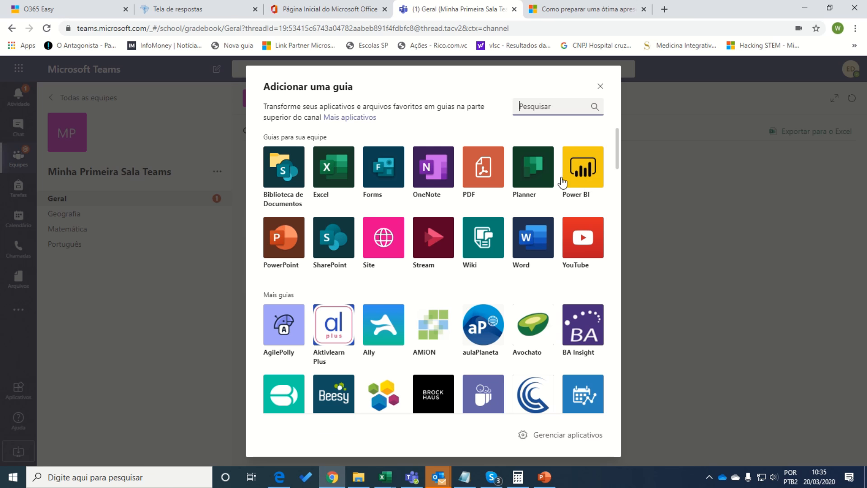
pyautogui.scroll(-2, 484, 212)
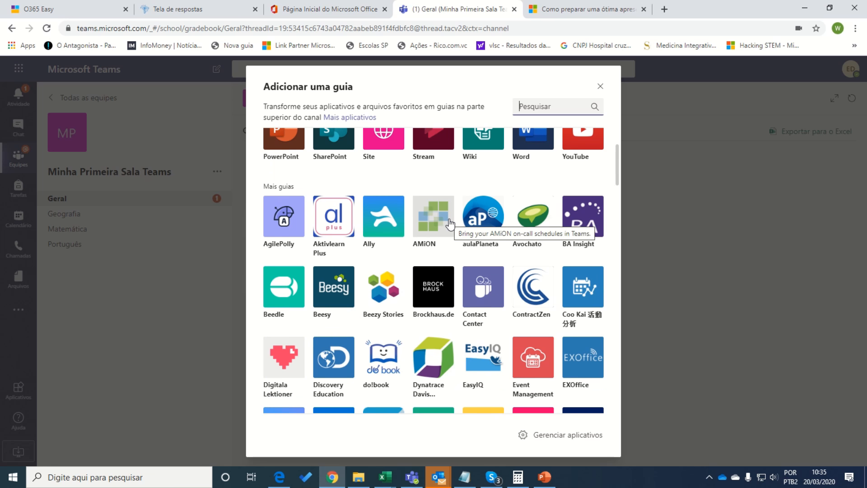
pyautogui.scroll(-3, 450, 222)
pyautogui.scroll(-4, 369, 253)
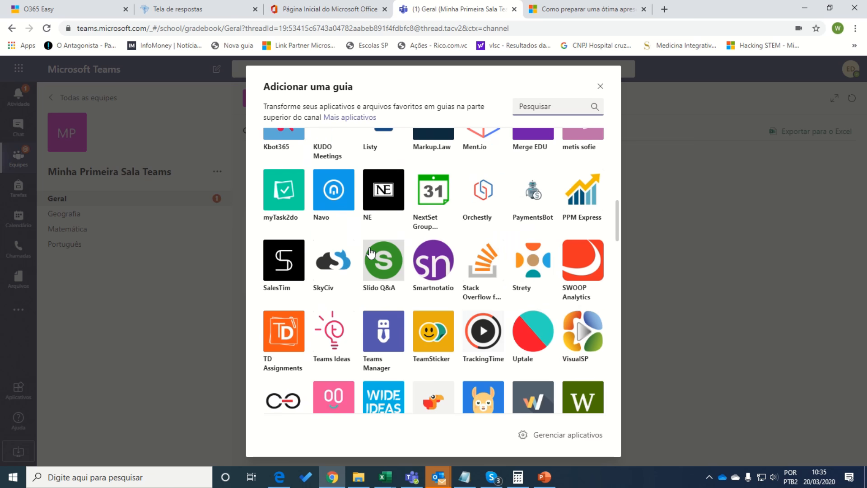
pyautogui.scroll(5, 442, 153)
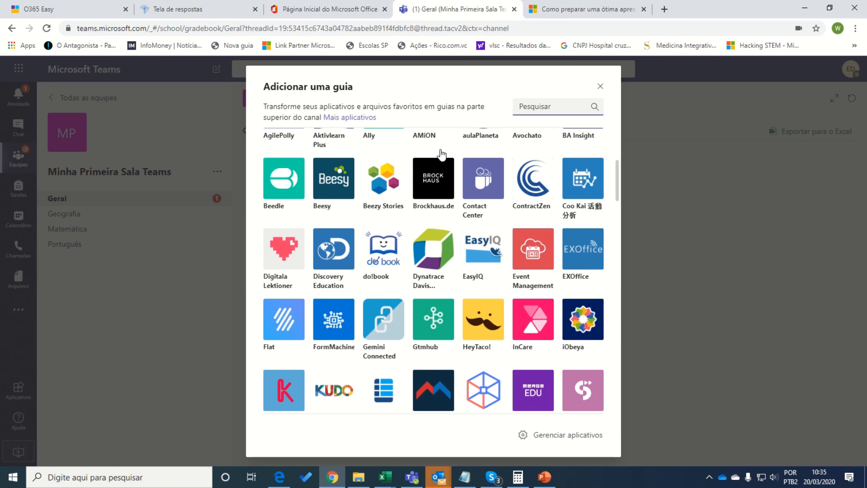
pyautogui.write('flip')
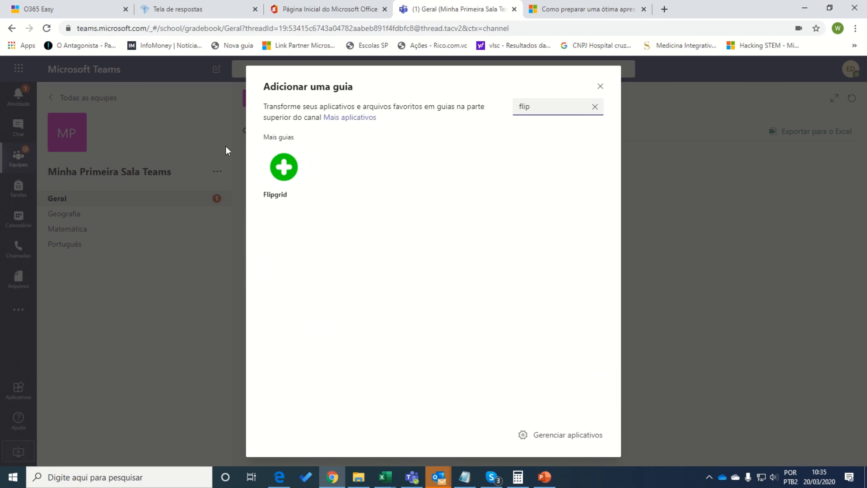
pyautogui.click(284, 170)
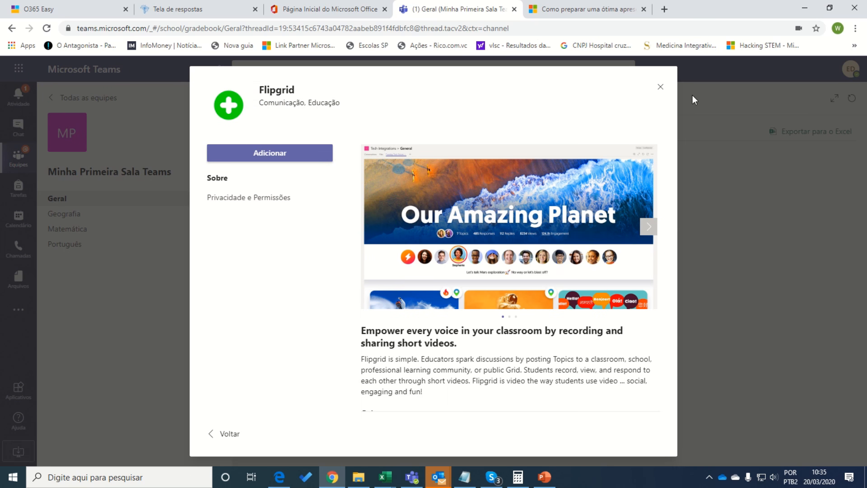
pyautogui.click(661, 89)
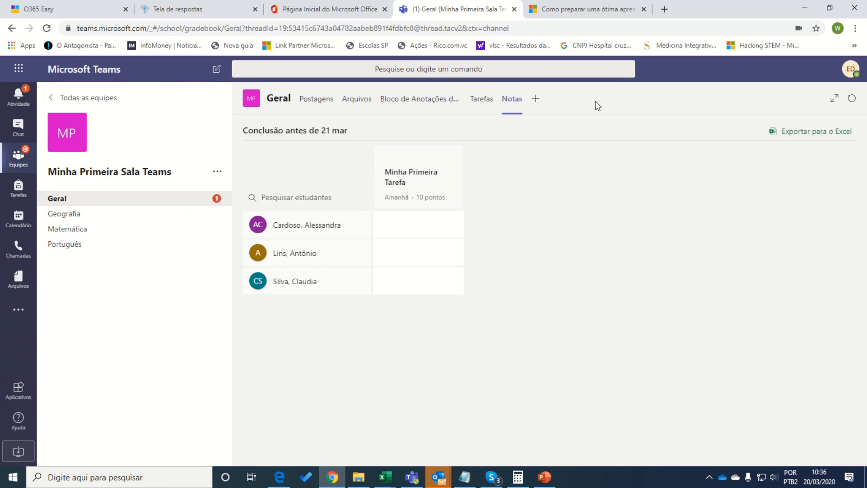
# Find YouTube among the tab apps and add it as a new tab in the Geral channel.
pyautogui.click(535, 99)
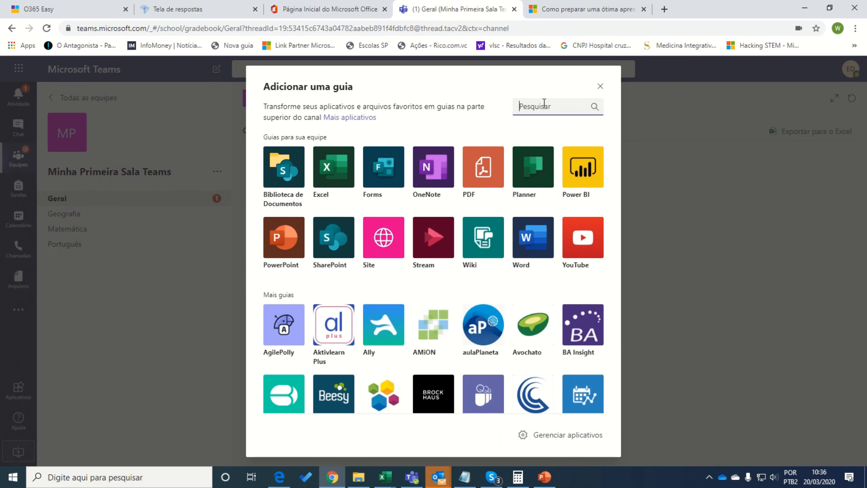
pyautogui.write('youtube')
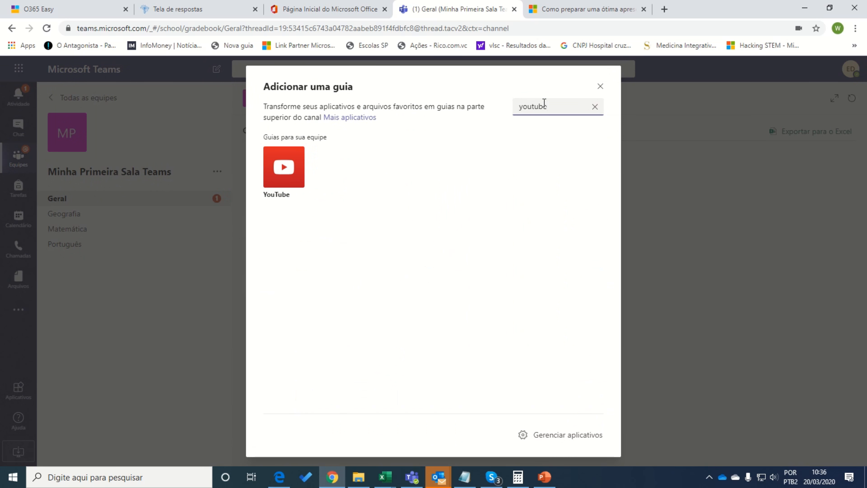
pyautogui.click(290, 162)
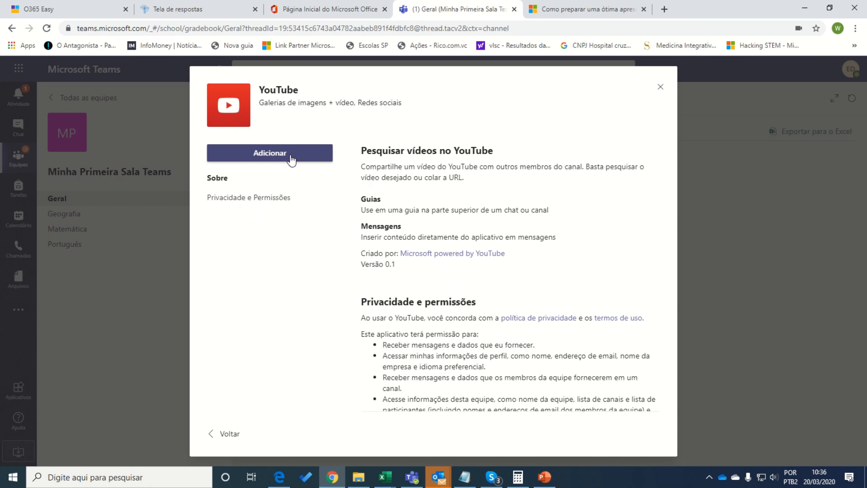
pyautogui.click(291, 160)
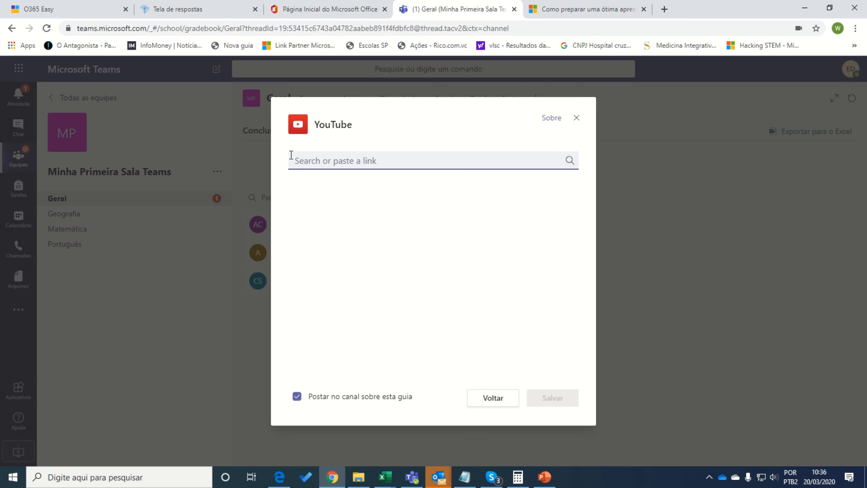
# Search for a video for the YouTube tab using the term "Ricardo felí".
pyautogui.click(314, 159)
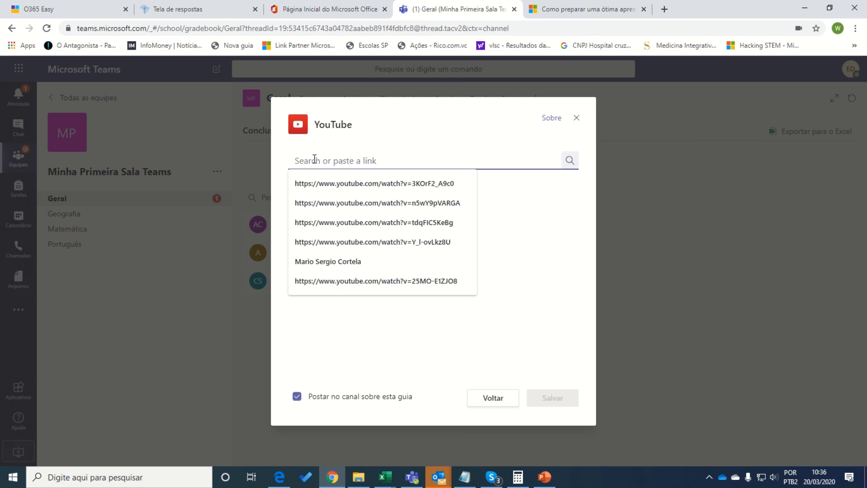
pyautogui.write('Ricardo felício')
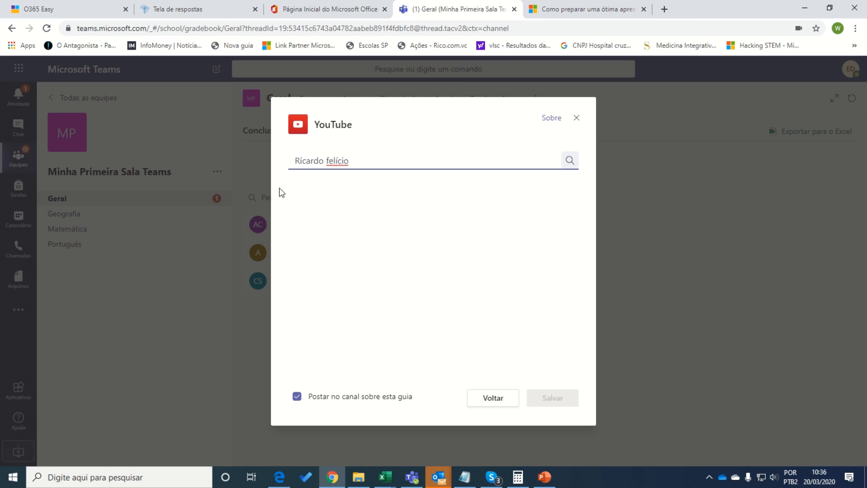
pyautogui.press('BackSpace')
pyautogui.press('BackSpace')
pyautogui.press('BackSpace')
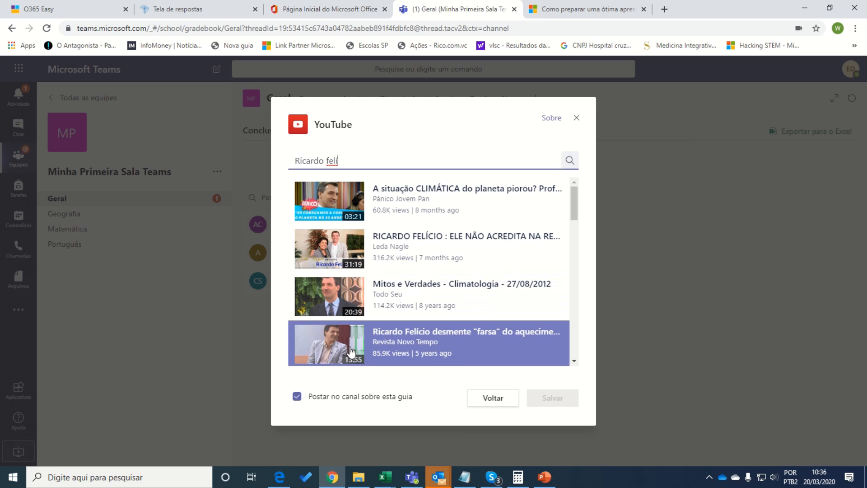
# Search for "cortela" in the YouTube tab setup and save the video "Você está fazendo o possível ou o melhor" as the channel tab.
pyautogui.click(331, 299)
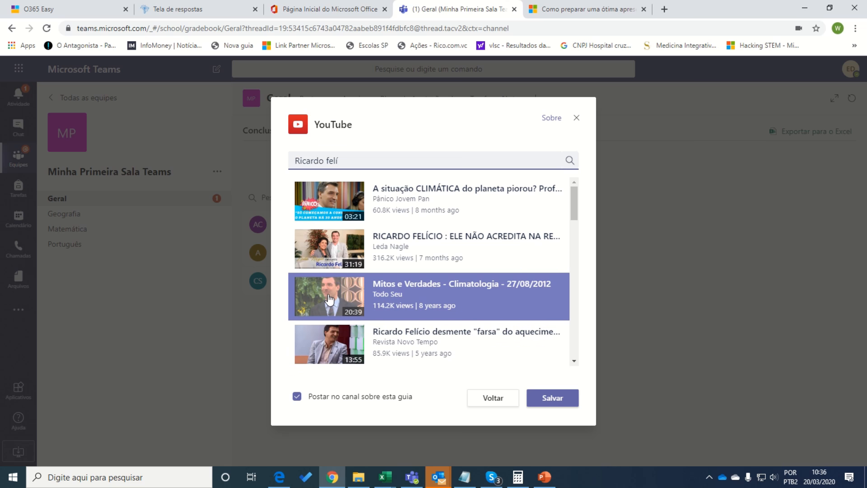
pyautogui.click(354, 162)
pyautogui.hotkey('ctrl', 'a')
pyautogui.press('BackSpace')
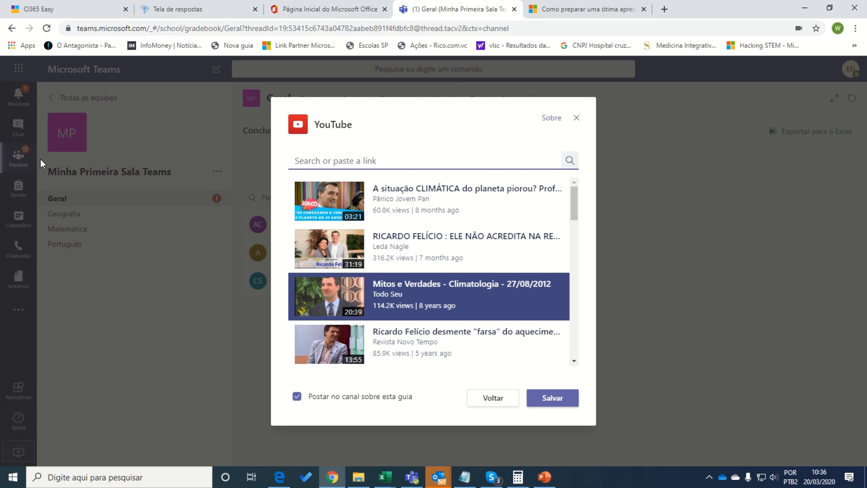
pyautogui.write('cortela')
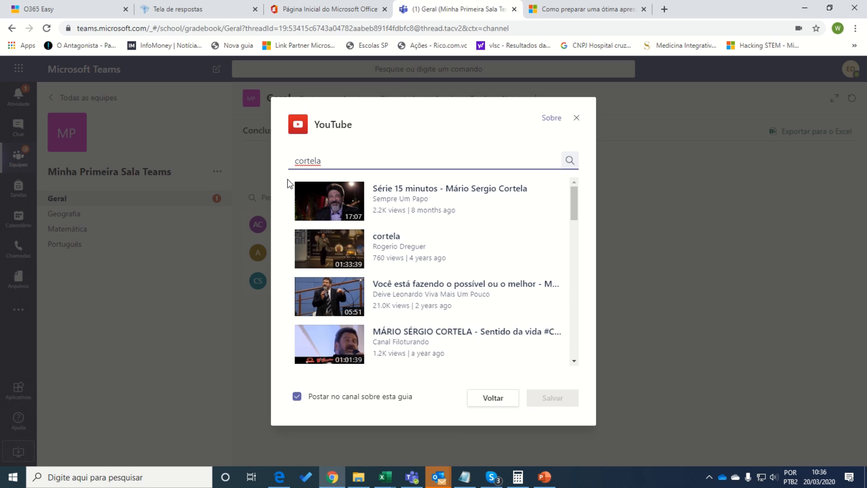
pyautogui.click(332, 294)
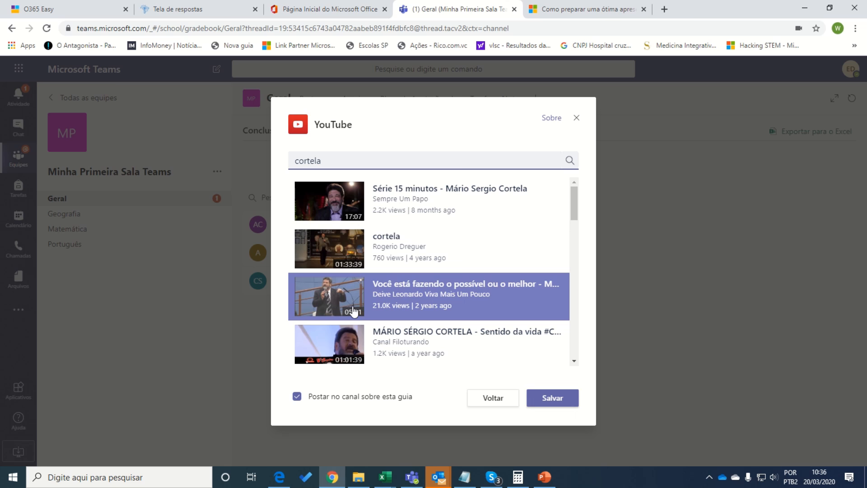
pyautogui.click(549, 398)
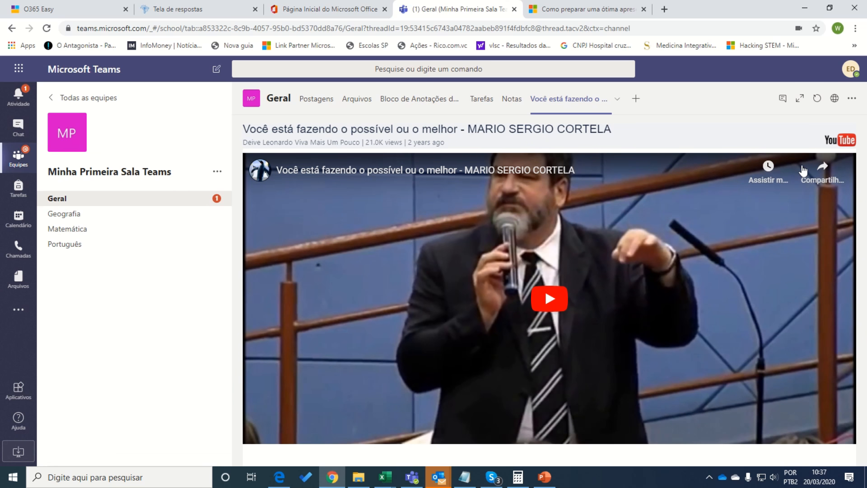
# Open the conversation beside the video tab and examine its post and reply options.
pyautogui.click(783, 98)
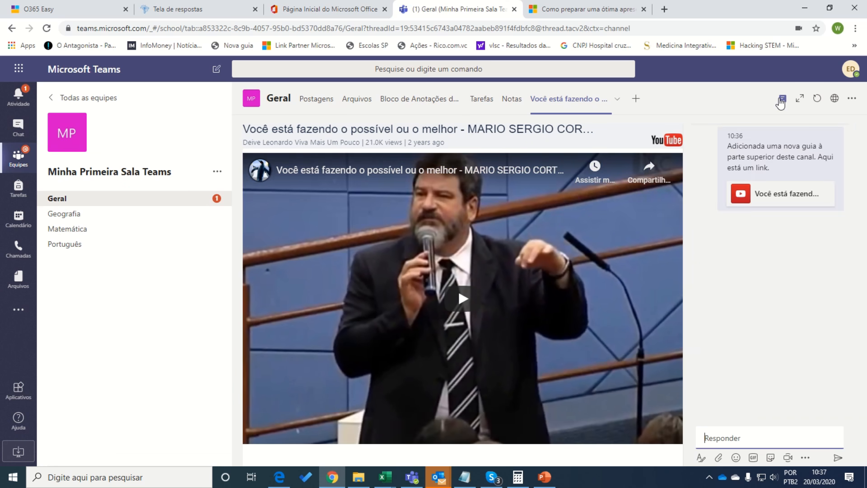
pyautogui.click(729, 442)
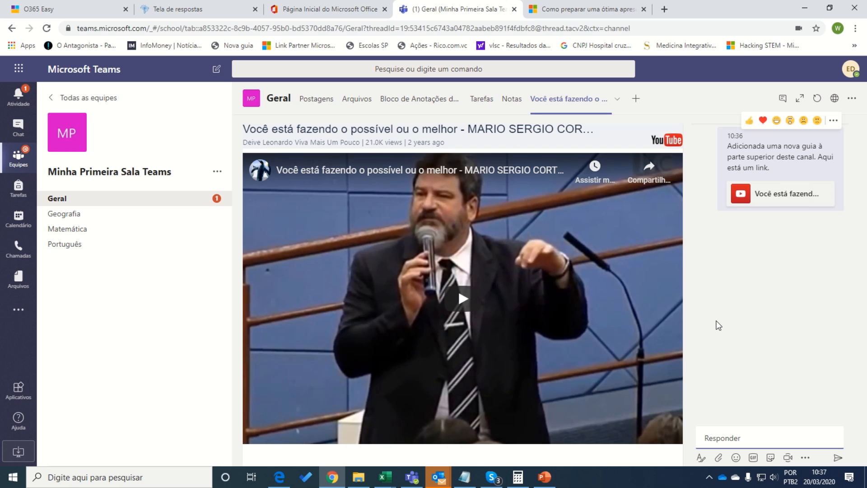
pyautogui.moveTo(776, 143)
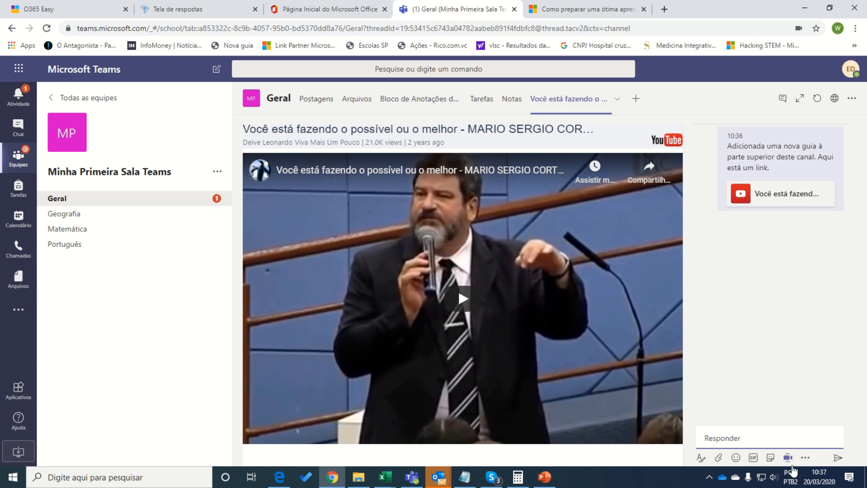
# Preview the instant meeting option from the tab's conversation, dismiss it, and return to the video tab with its conversation hidden.
pyautogui.click(789, 459)
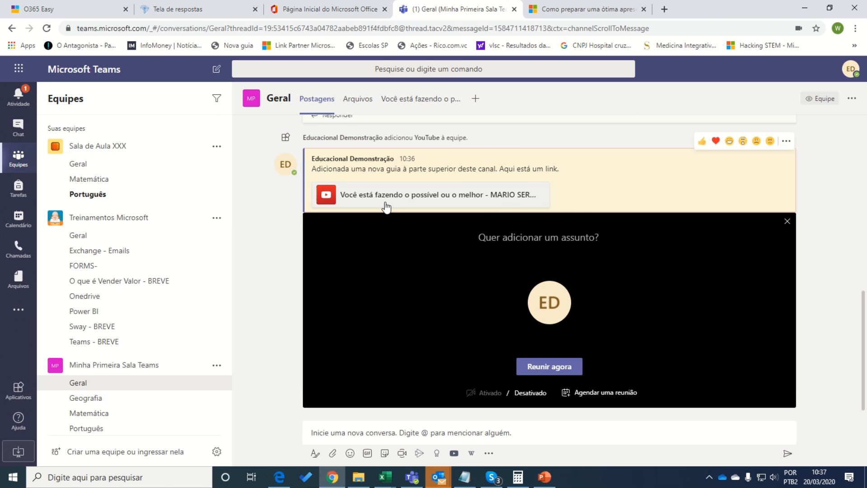
pyautogui.click(788, 223)
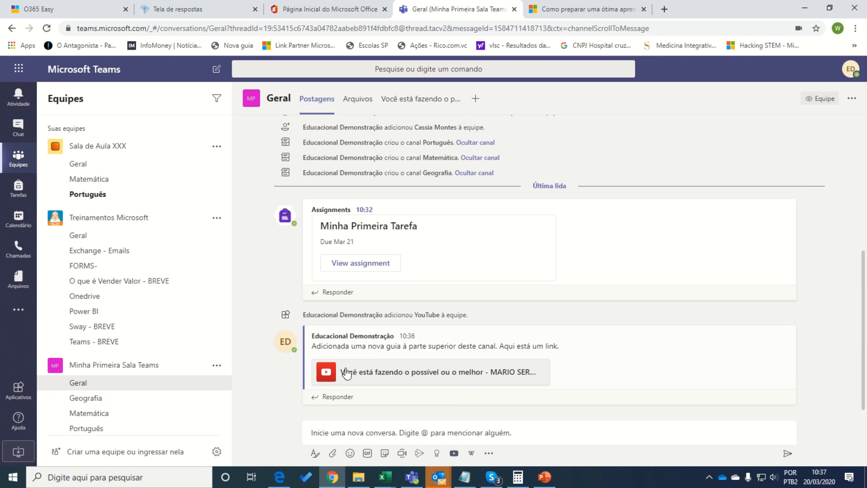
pyautogui.click(374, 379)
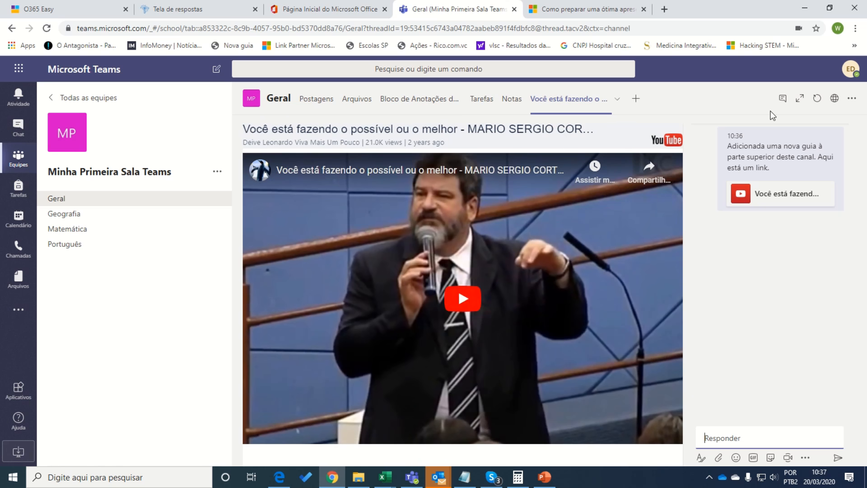
pyautogui.click(783, 99)
# Remove the "Você está fazendo o possível ou o melhor" video tab from the Geral channel.
pyautogui.click(618, 98)
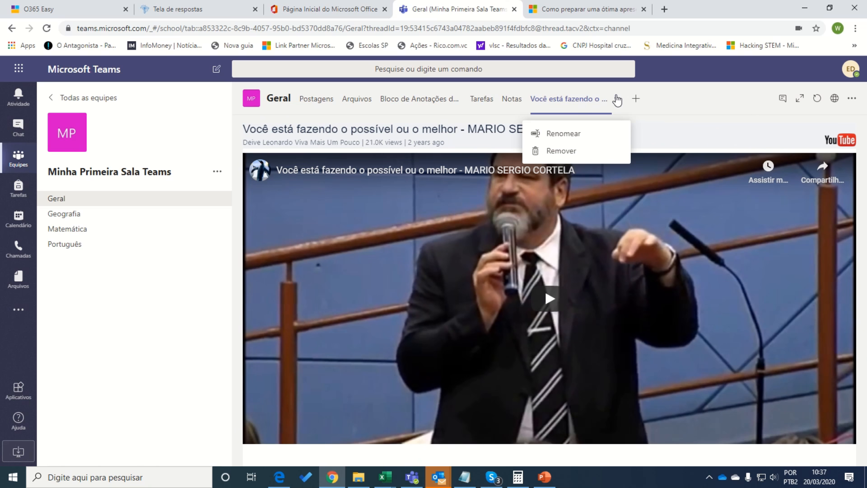
pyautogui.click(549, 153)
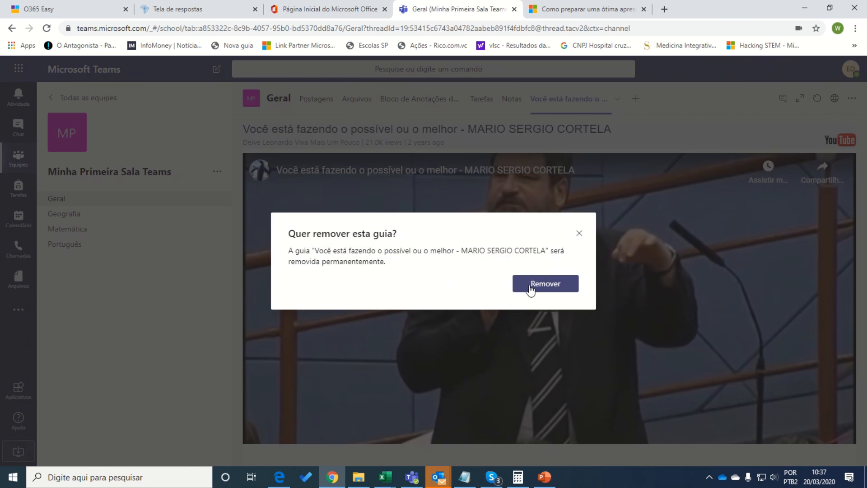
pyautogui.click(524, 286)
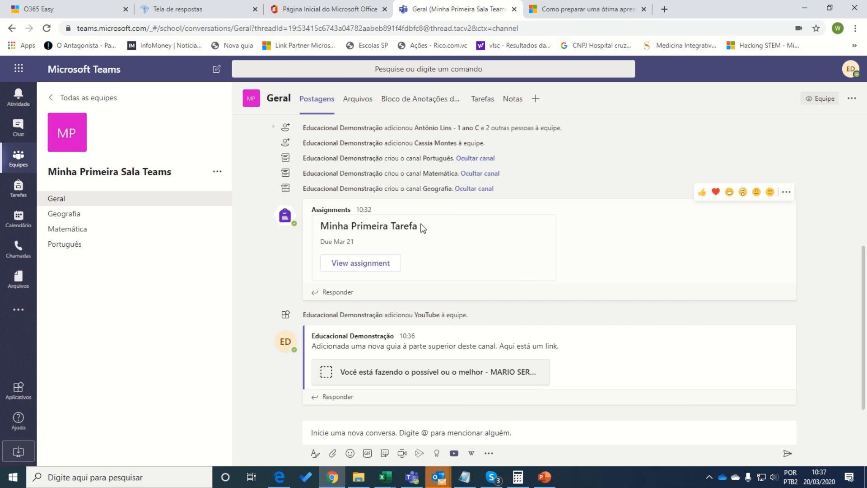
pyautogui.click(665, 9)
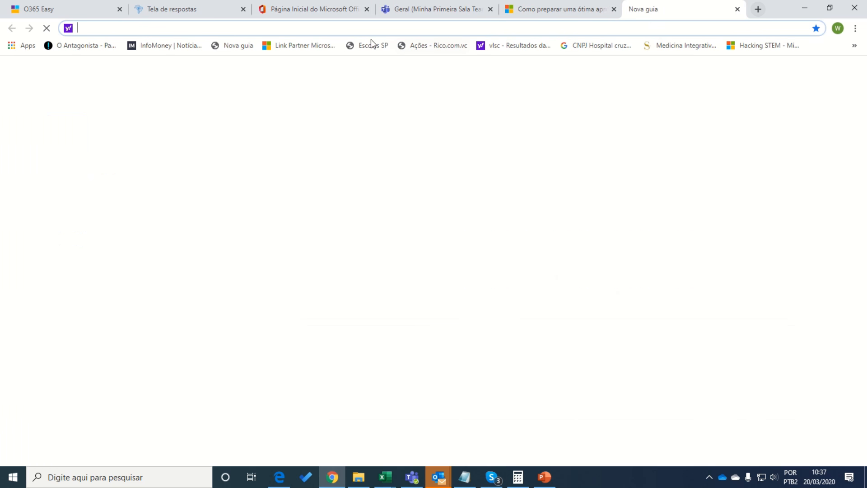
pyautogui.write('ww')
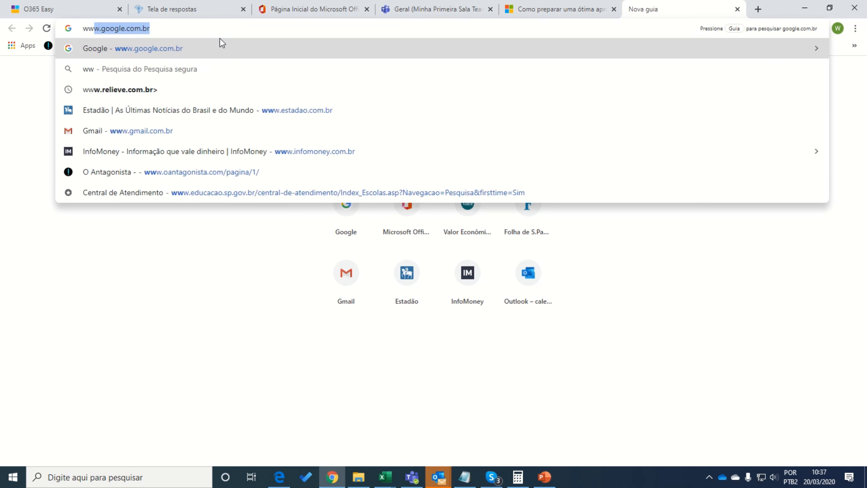
pyautogui.write('w.youtube.com')
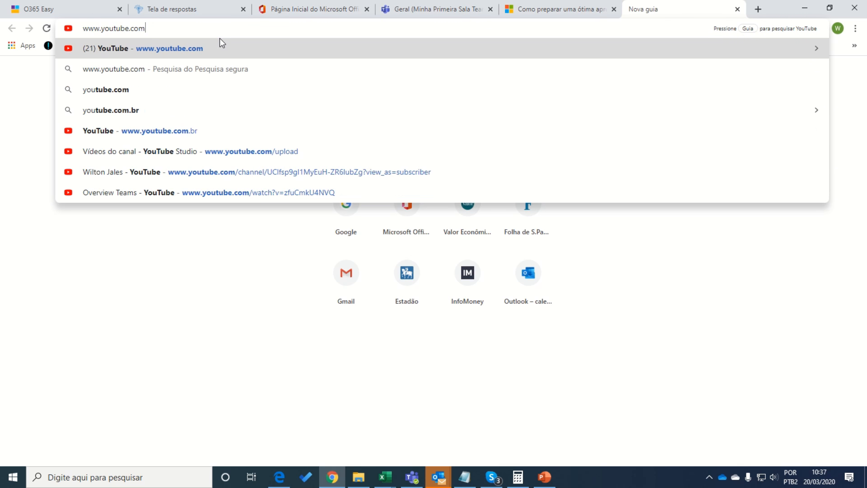
pyautogui.press('Return')
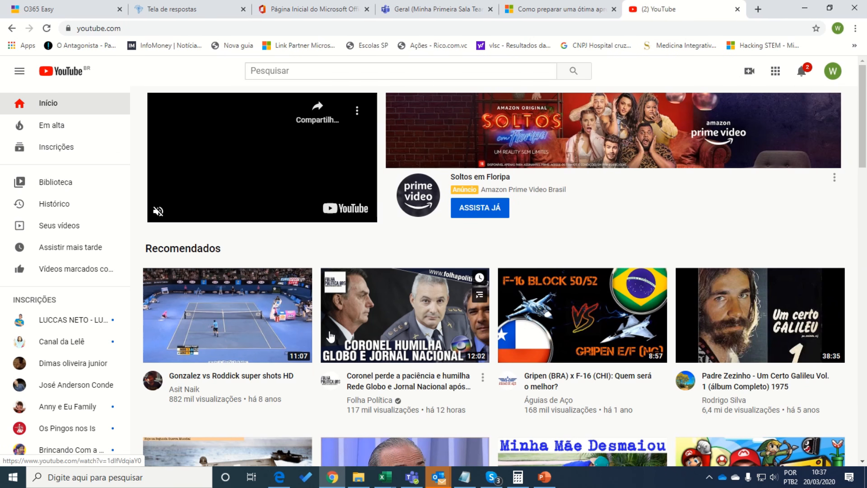
pyautogui.scroll(-3, 366, 218)
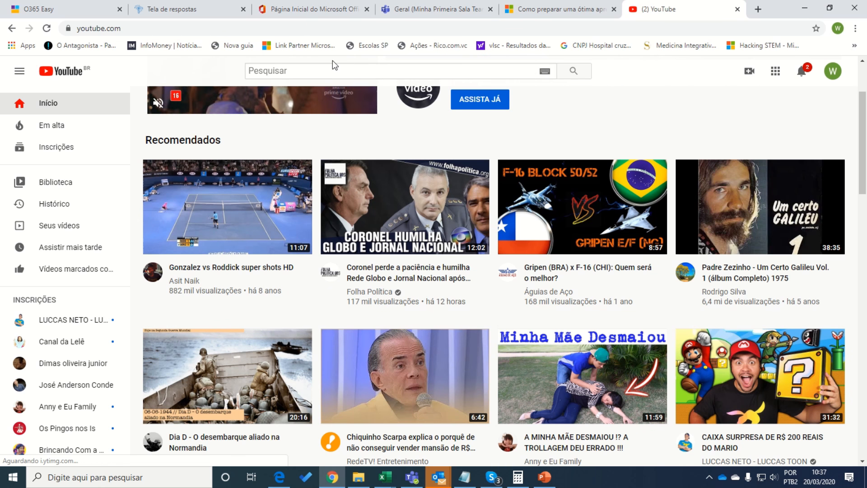
pyautogui.click(295, 71)
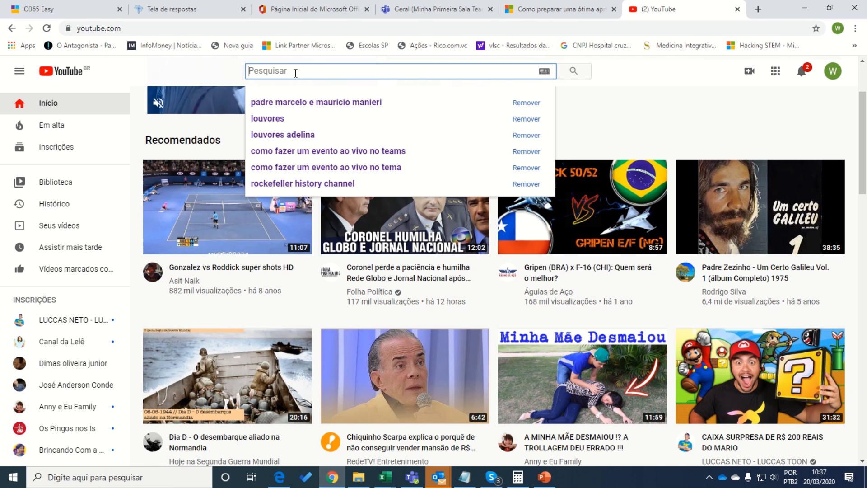
pyautogui.write('cortela')
pyautogui.press('Return')
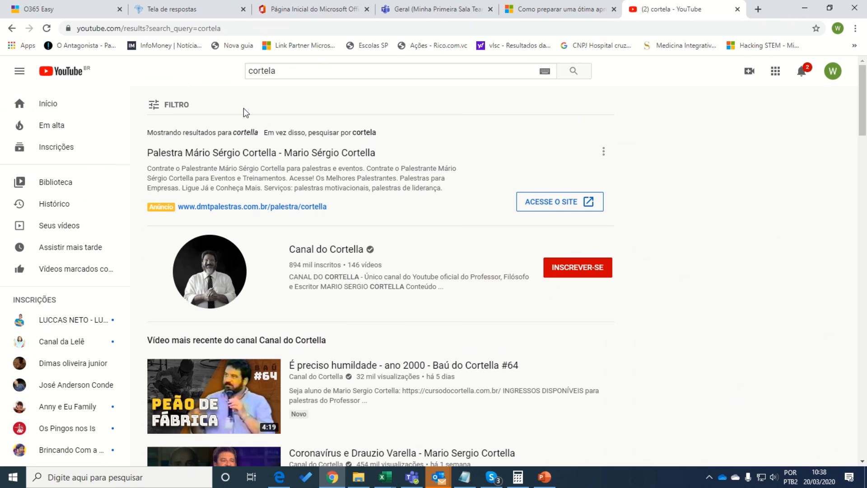
# Open the video titled just "Mario Sergio Cortella" from the search results, pause it, and copy its link.
pyautogui.scroll(-5, 229, 219)
pyautogui.scroll(-5, 224, 230)
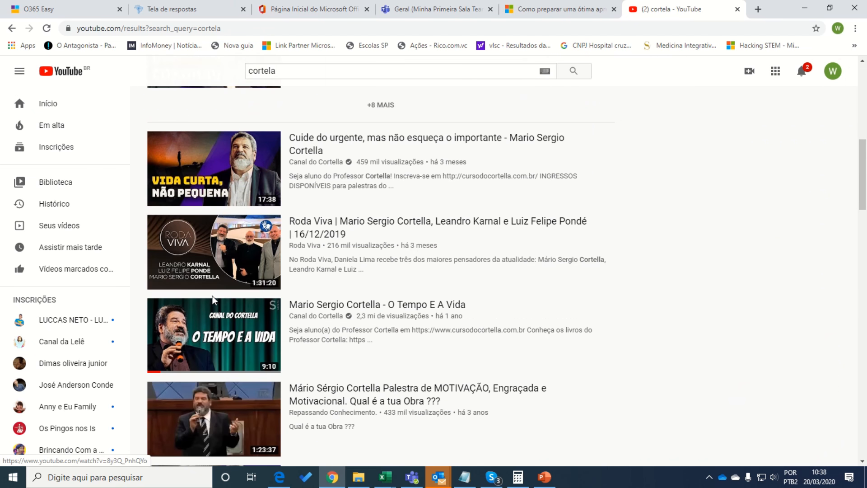
pyautogui.scroll(-3, 212, 301)
pyautogui.scroll(-3, 208, 334)
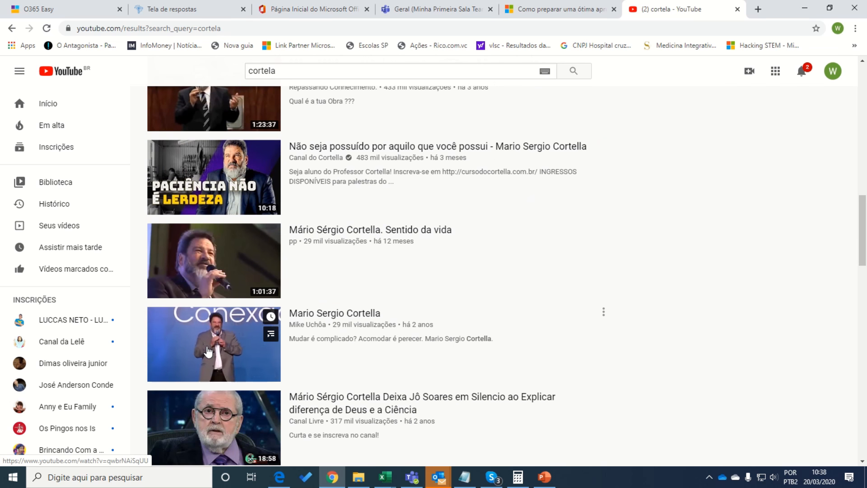
pyautogui.click(208, 351)
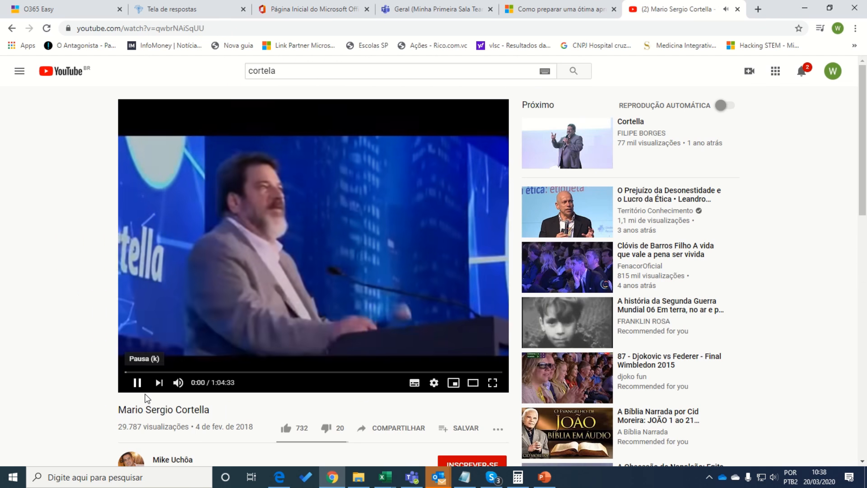
pyautogui.click(137, 382)
pyautogui.click(168, 29)
pyautogui.hotkey('ctrl', 'c')
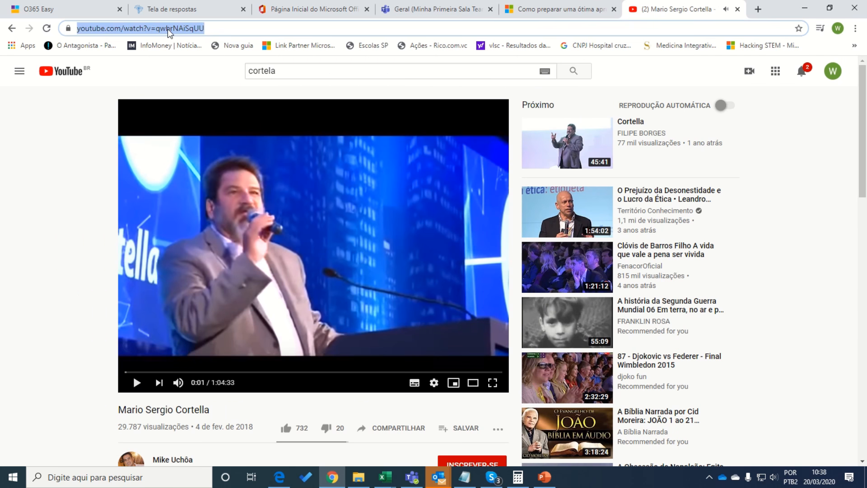
# Return to Microsoft Teams and add a YouTube tab to the Geral channel using the copied video link.
pyautogui.click(445, 10)
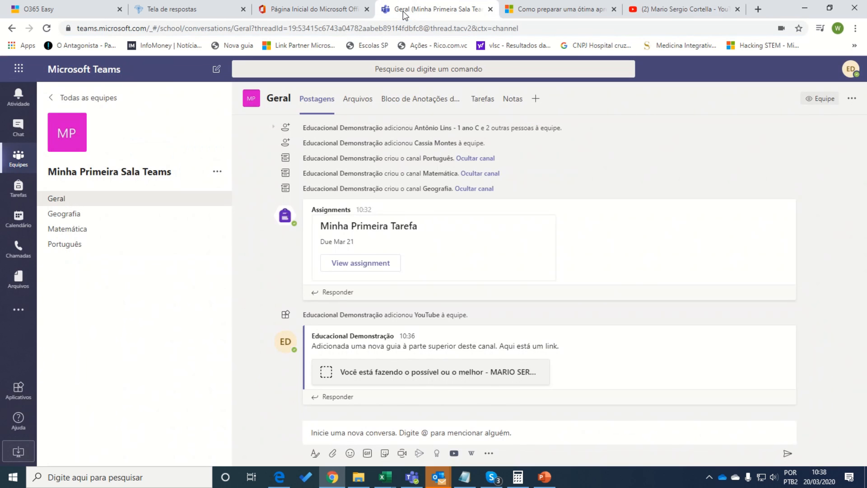
pyautogui.click(536, 100)
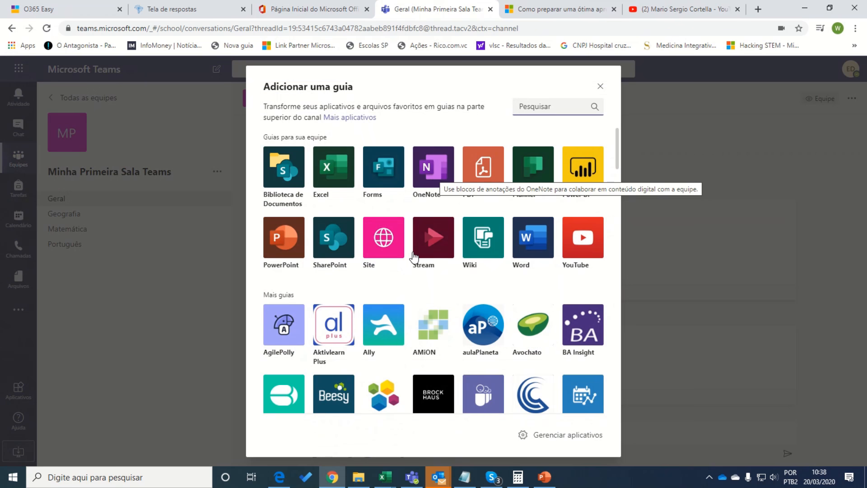
pyautogui.click(582, 242)
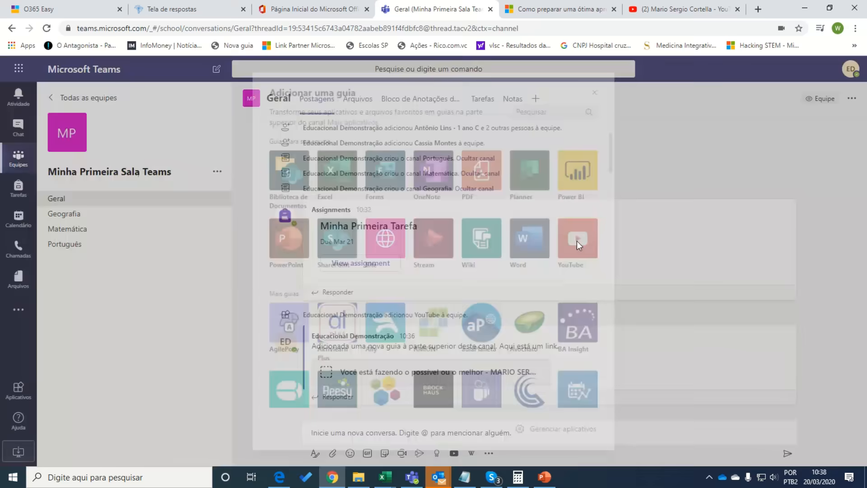
pyautogui.click(325, 161)
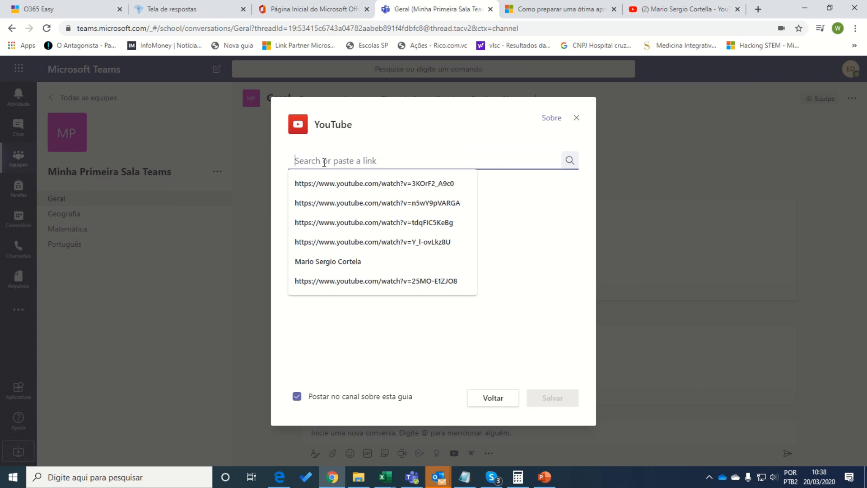
pyautogui.hotkey('ctrl', 'v')
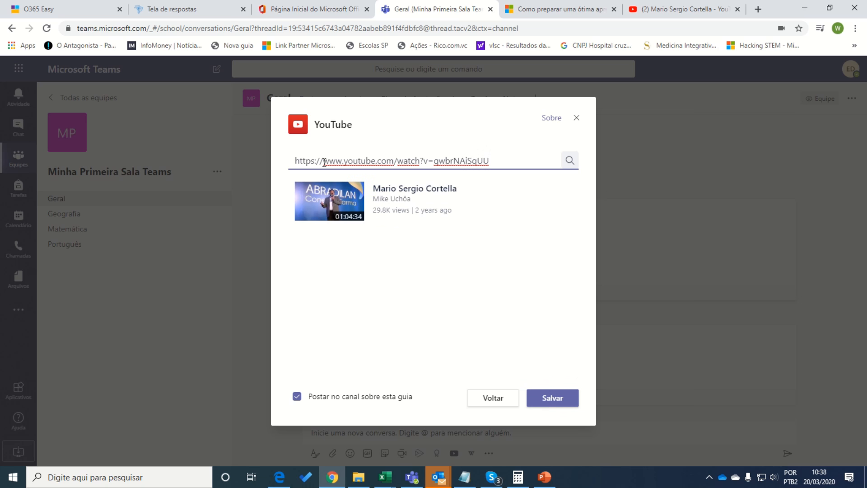
pyautogui.click(331, 199)
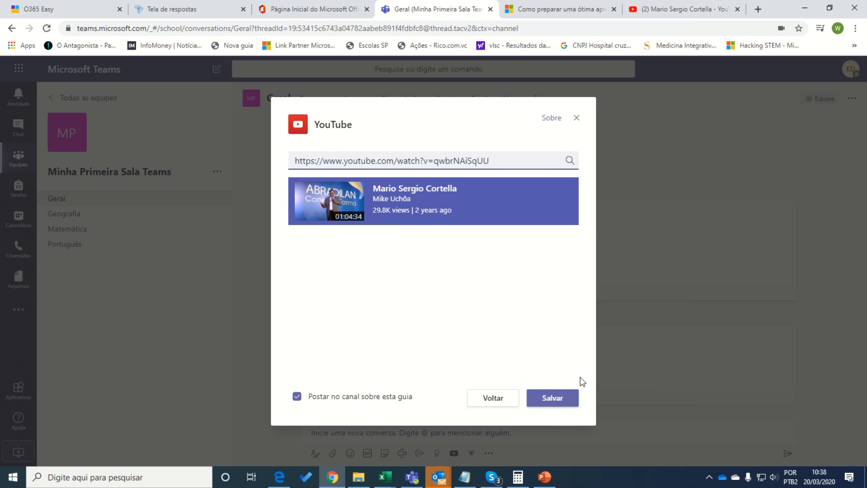
pyautogui.click(555, 398)
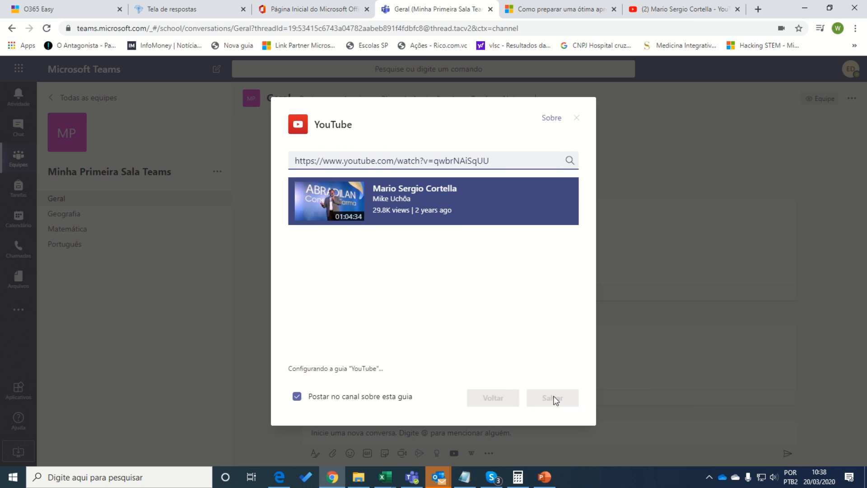
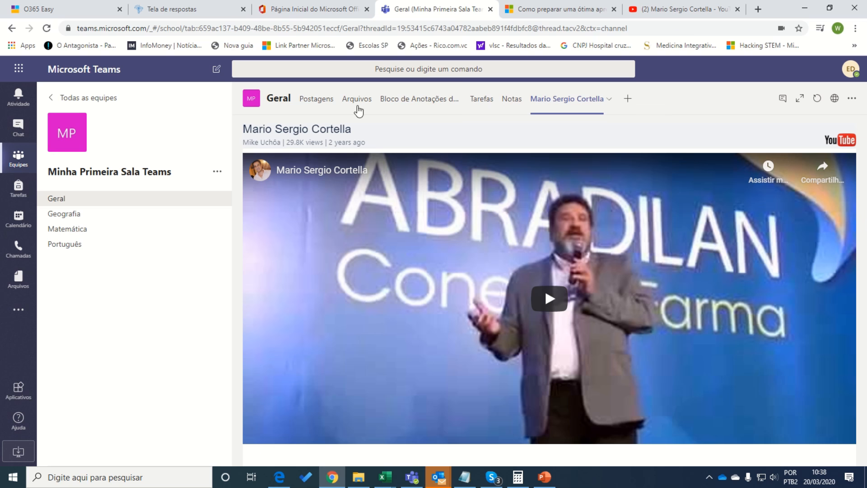
# Open the Geografia channel and view the sources available for attaching a file to a new conversation.
pyautogui.click(68, 215)
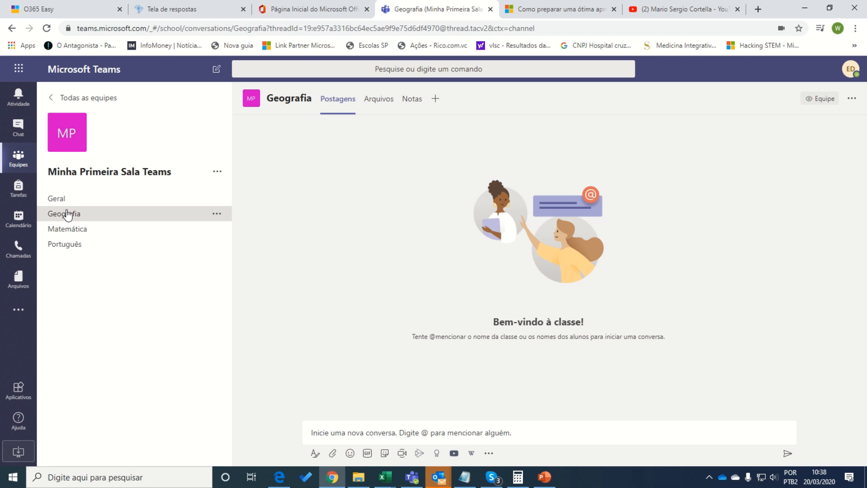
pyautogui.click(339, 437)
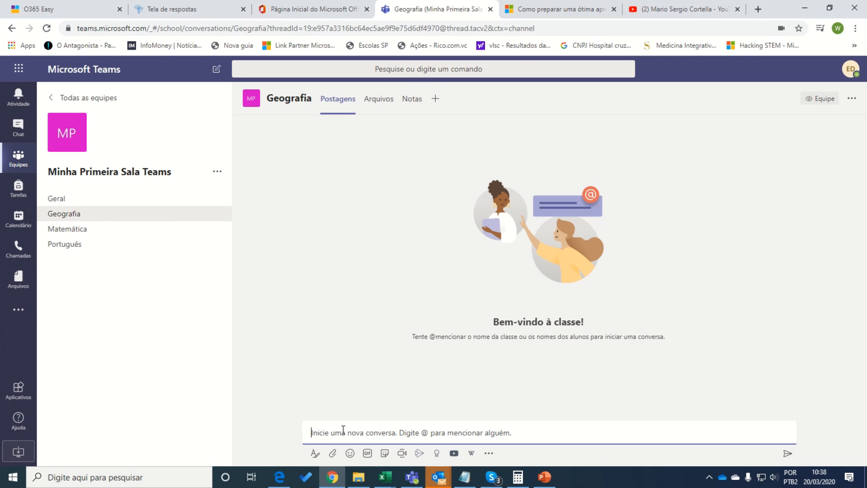
pyautogui.click(333, 453)
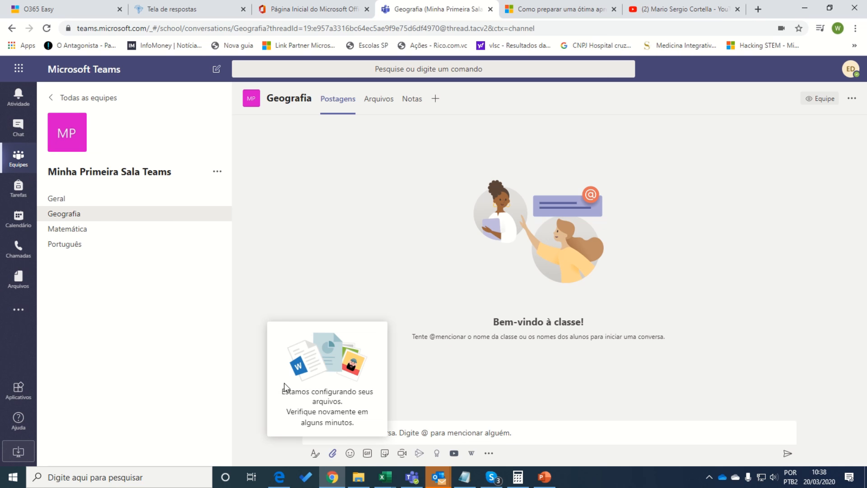
pyautogui.click(332, 454)
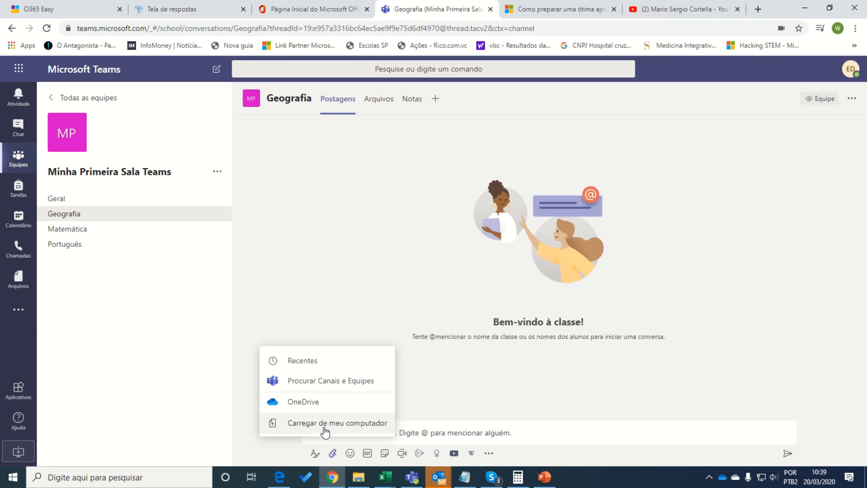
pyautogui.click(435, 394)
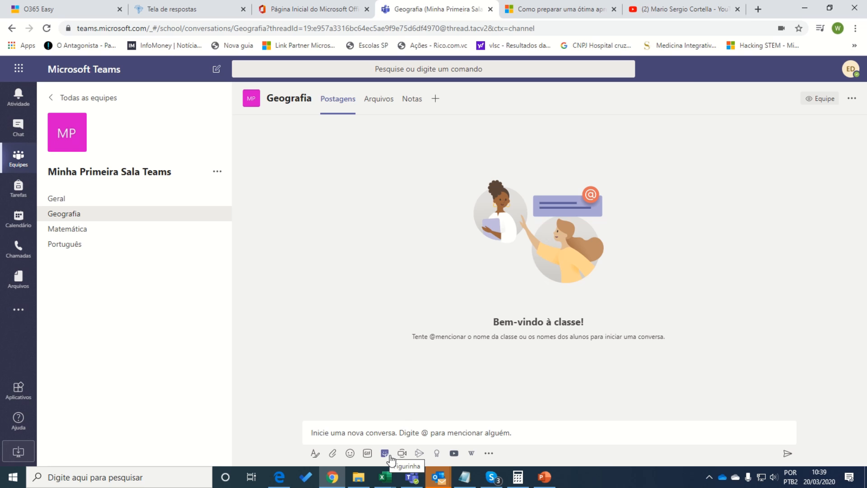
# Look at the YouTube and Stream video search options for a new Geografia conversation, closing each without inserting anything.
pyautogui.click(454, 453)
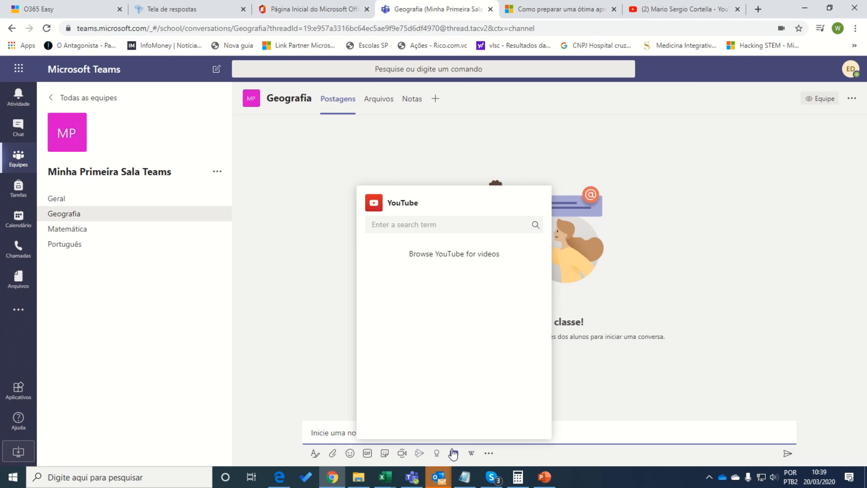
pyautogui.click(392, 225)
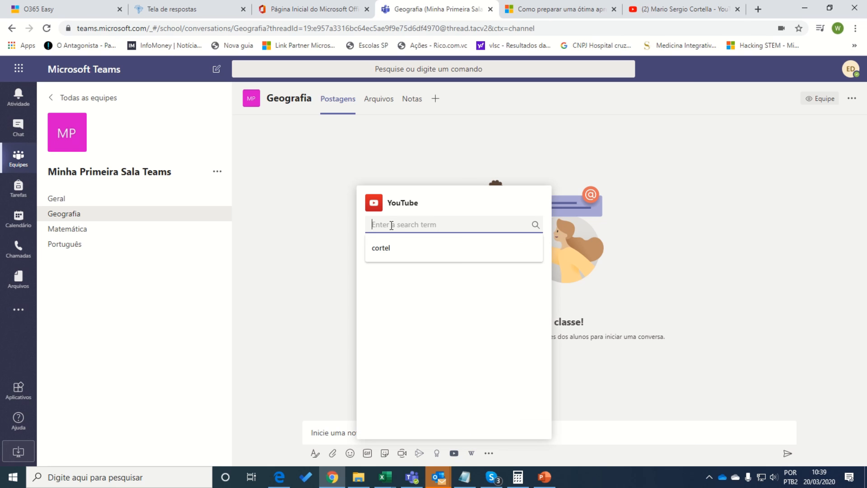
pyautogui.press('Escape')
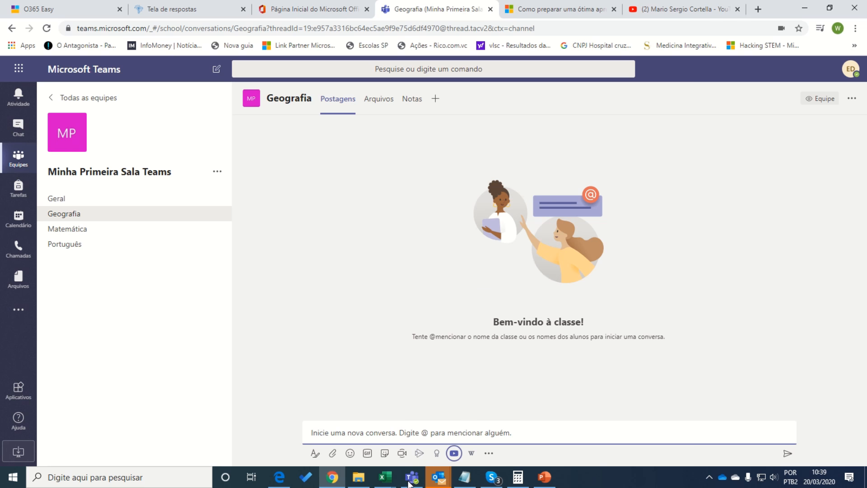
pyautogui.click(420, 453)
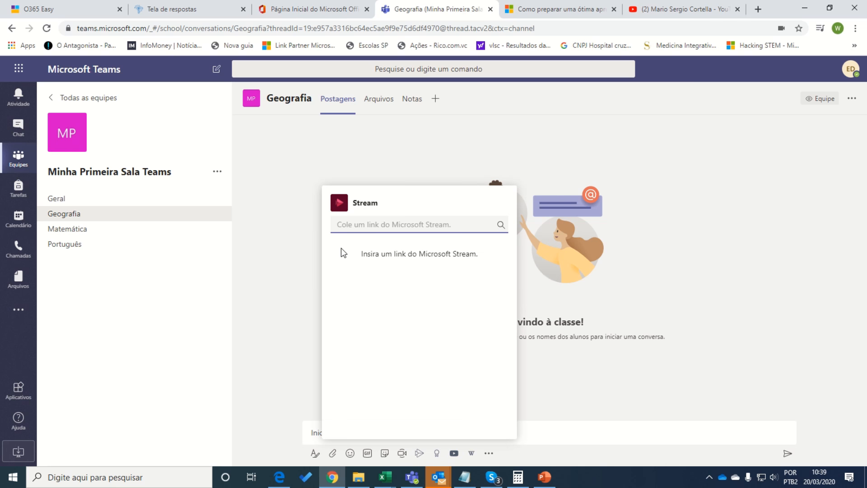
pyautogui.click(347, 225)
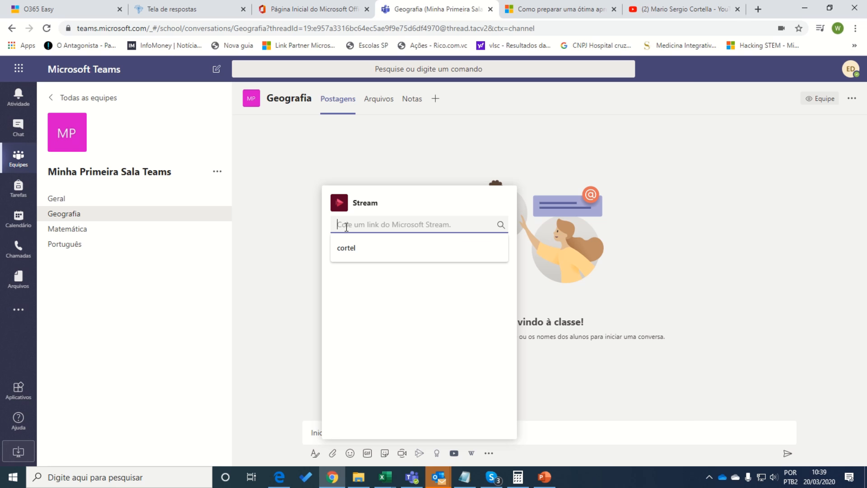
pyautogui.press('Escape')
pyautogui.press('Escape')
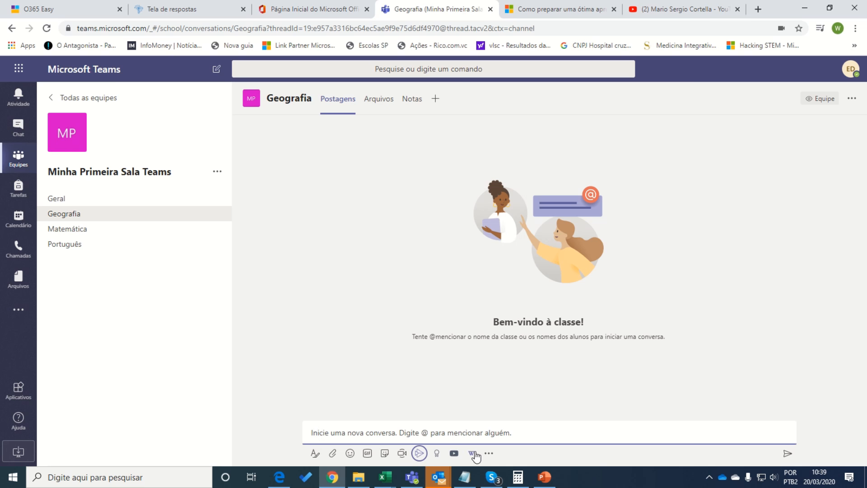
# View the Wikipedia search and the Praise badge selection for the Geografia conversation, then close both without sending.
pyautogui.click(472, 453)
pyautogui.click(403, 228)
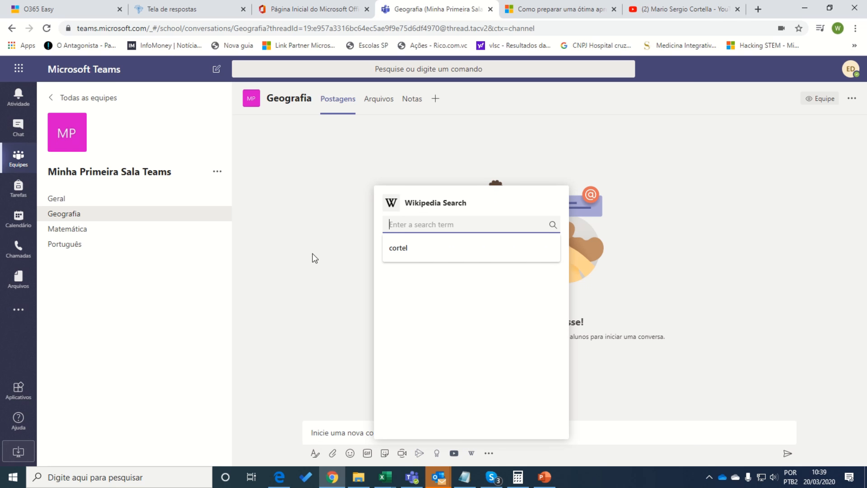
pyautogui.click(297, 270)
pyautogui.click(437, 453)
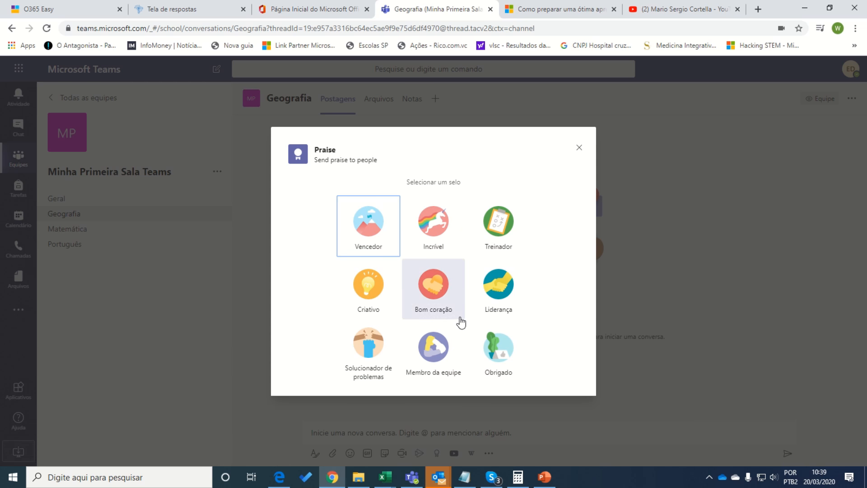
pyautogui.click(579, 149)
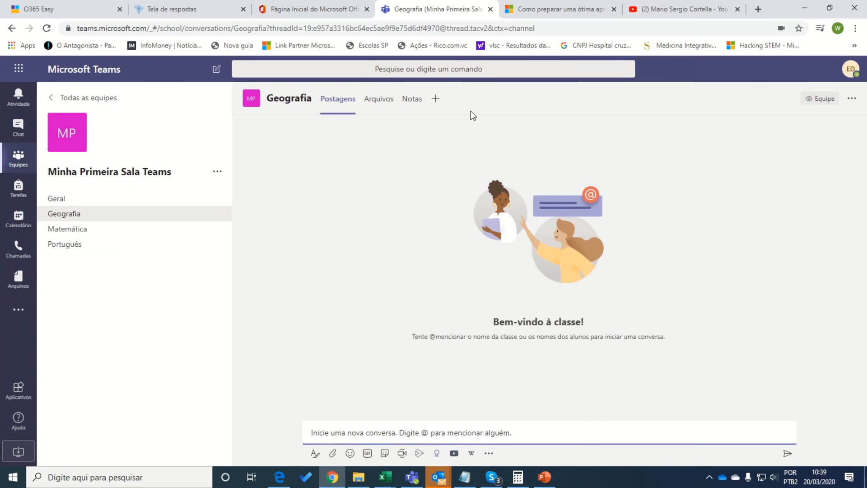
# Create a folder named "Geografia" in the Geografia channel's files.
pyautogui.click(368, 102)
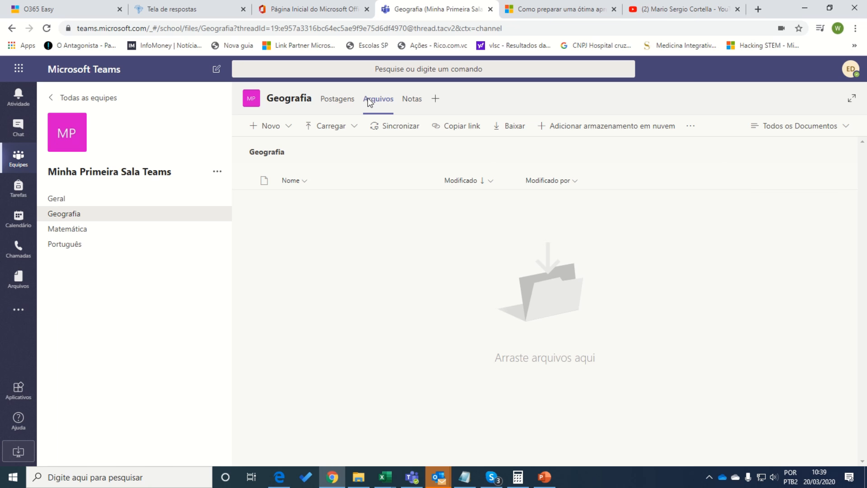
pyautogui.click(327, 131)
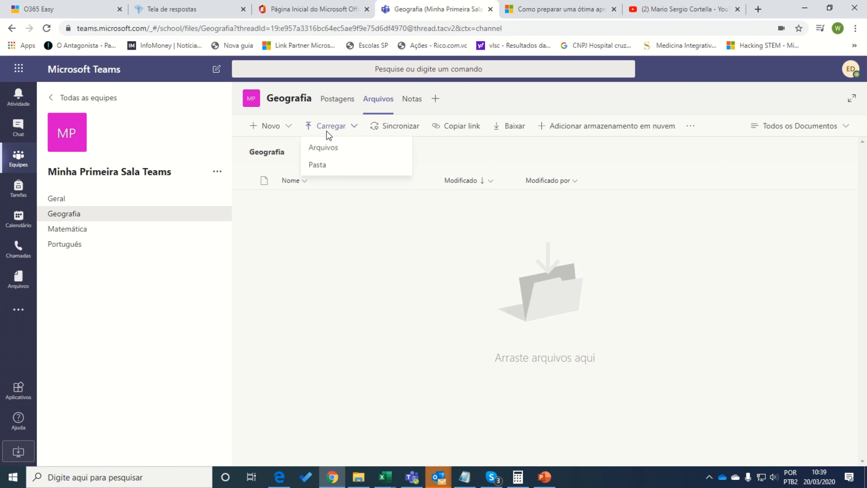
pyautogui.click(276, 129)
pyautogui.click(278, 149)
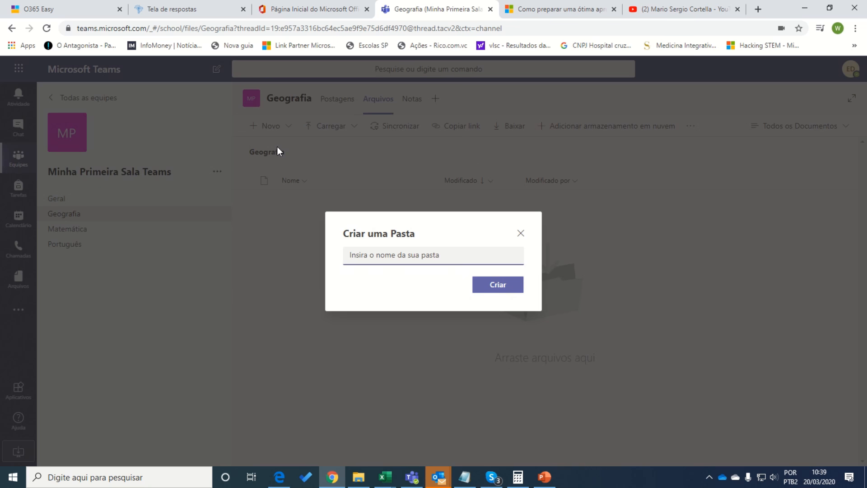
pyautogui.write('Geografia')
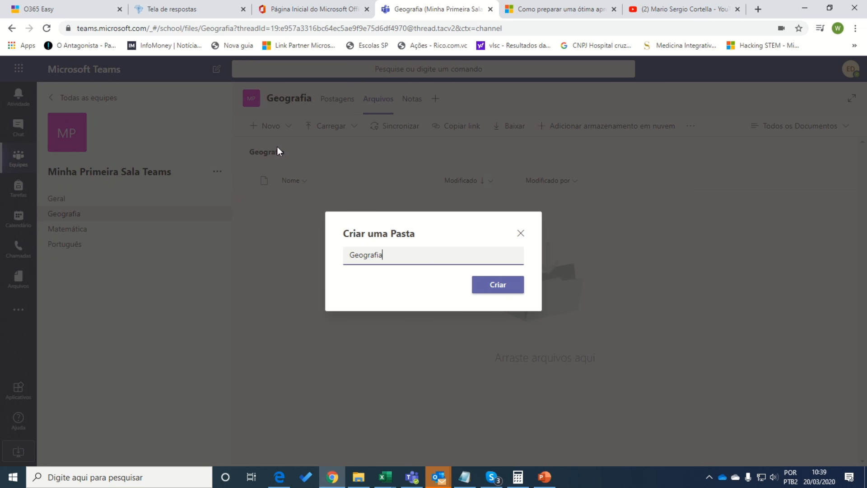
pyautogui.press('Return')
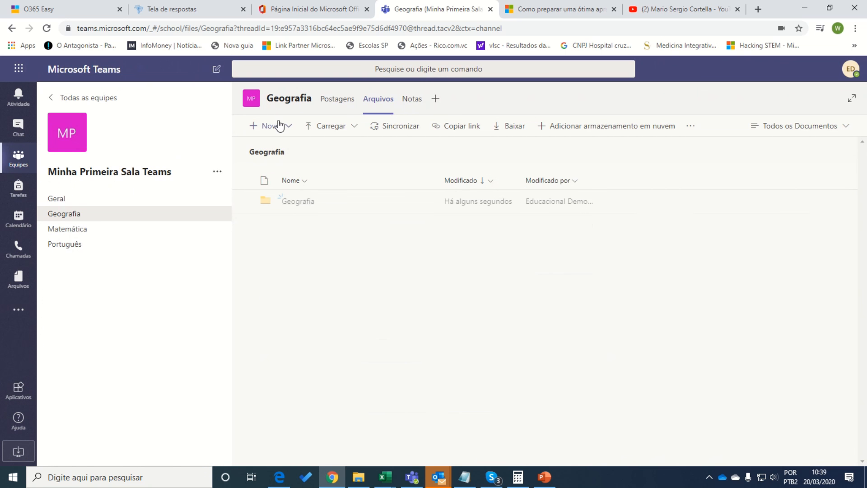
# Create a Word document named "Geografia" in the Geografia channel's files, alongside the new folder.
pyautogui.click(279, 126)
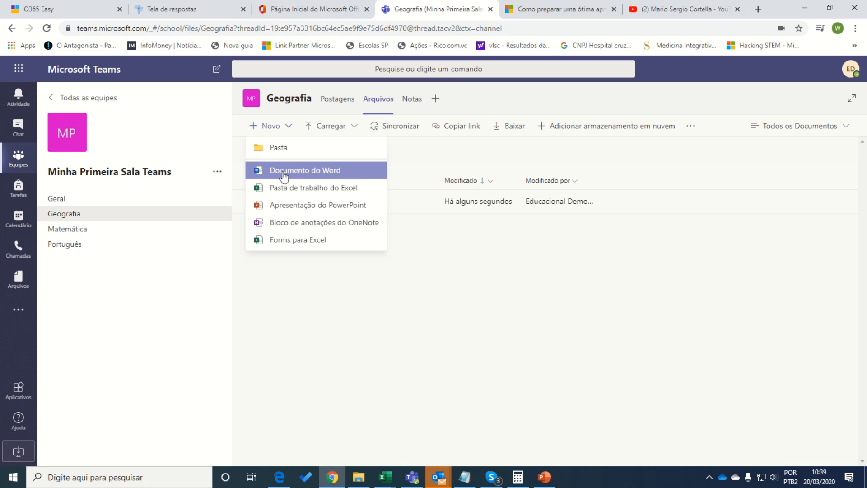
pyautogui.click(283, 174)
pyautogui.write('Geografia')
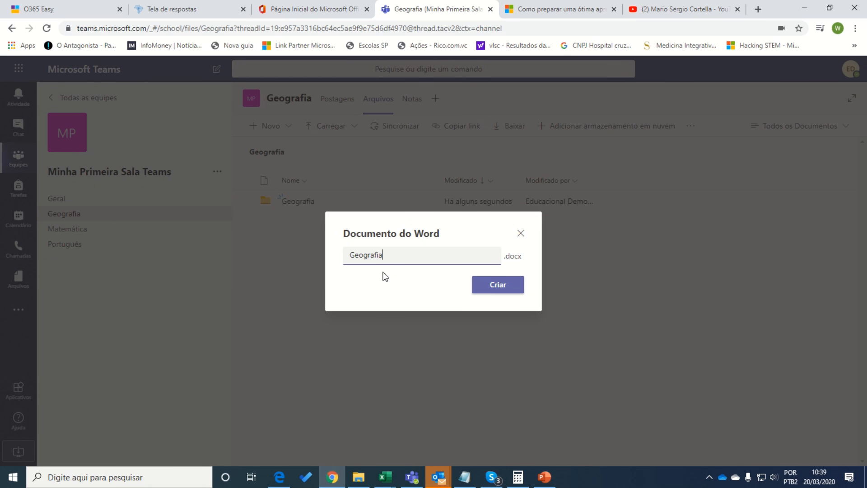
pyautogui.click(503, 285)
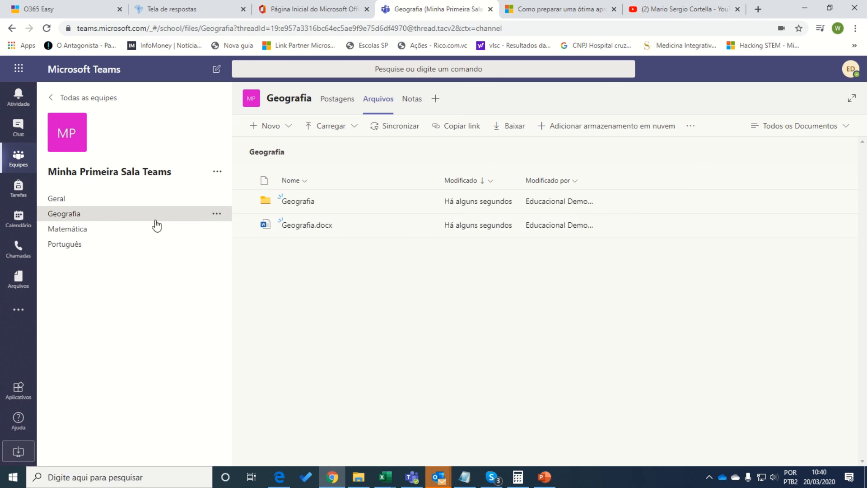
# Compare the Matemática channel's files with those of the Geografia channel, ending in the Geografia files.
pyautogui.click(78, 233)
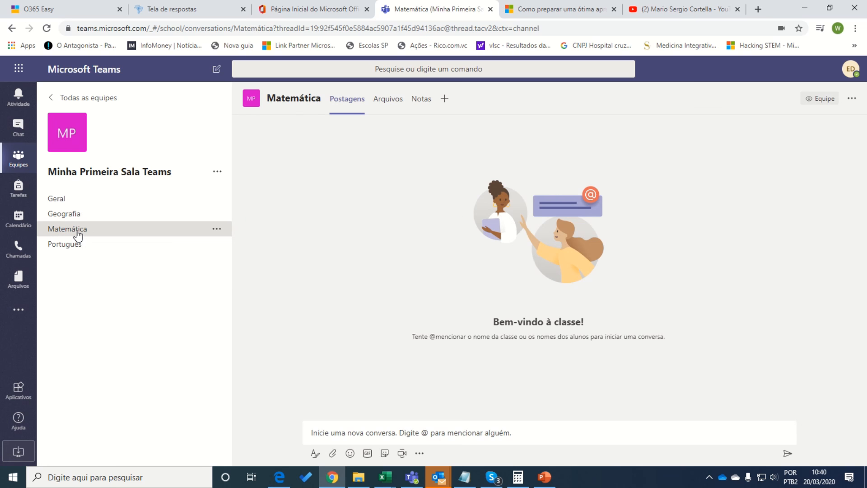
pyautogui.click(392, 104)
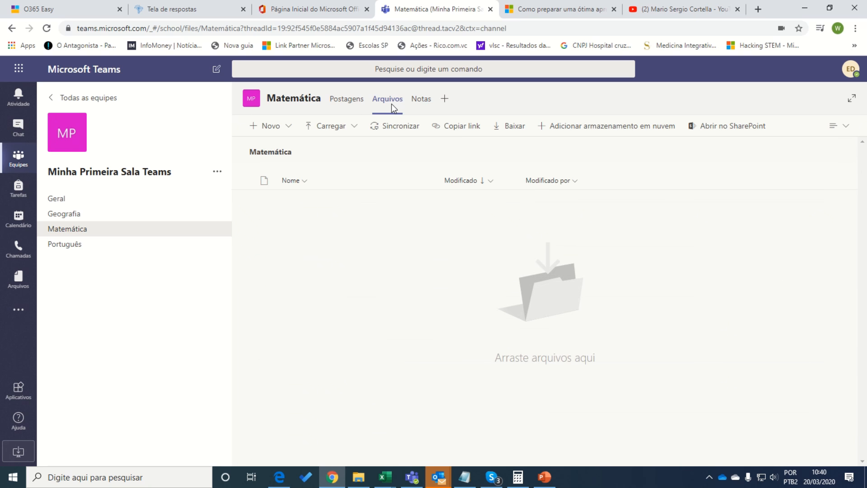
pyautogui.click(67, 215)
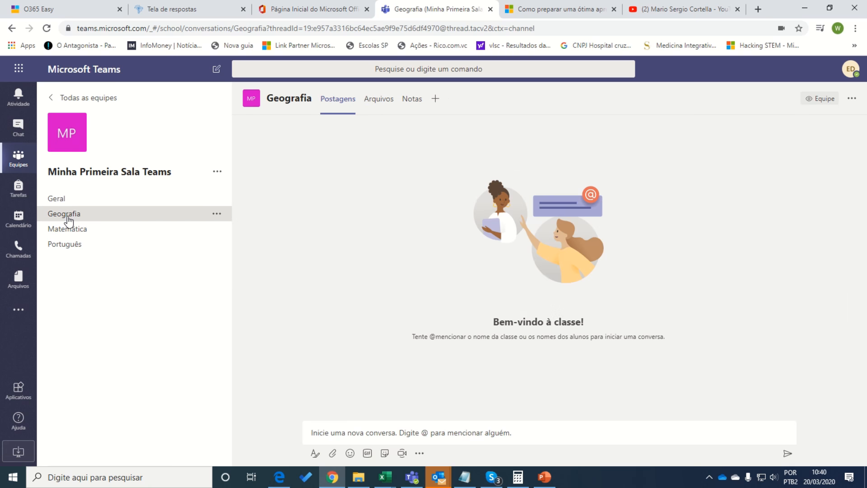
pyautogui.click(386, 100)
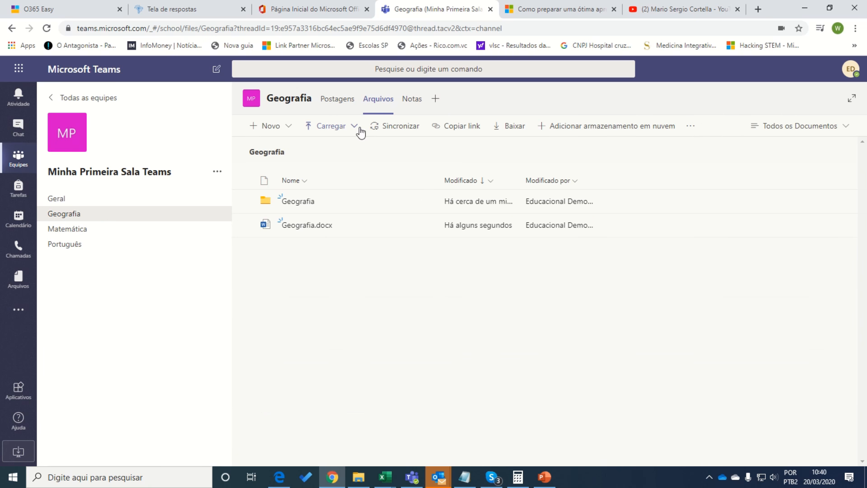
# Review the cloud storage providers for the Geografia files, open the Dropbox sign-in, and close it without linking an account.
pyautogui.click(604, 127)
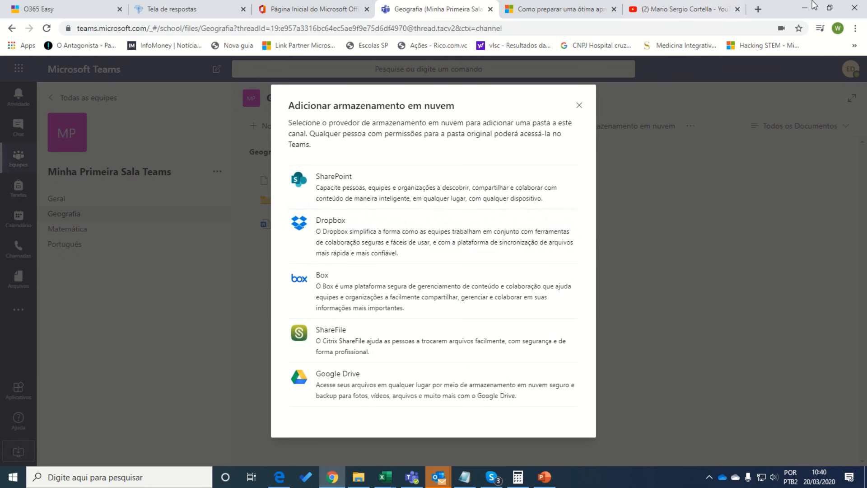
pyautogui.click(578, 107)
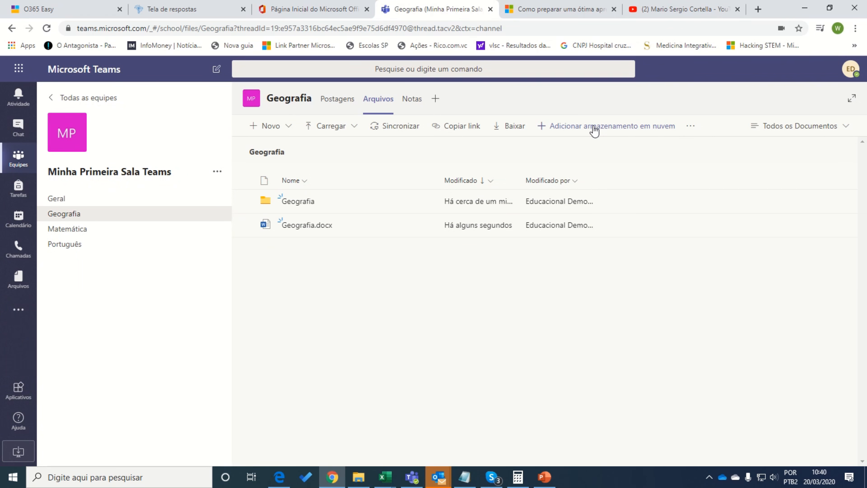
pyautogui.click(593, 127)
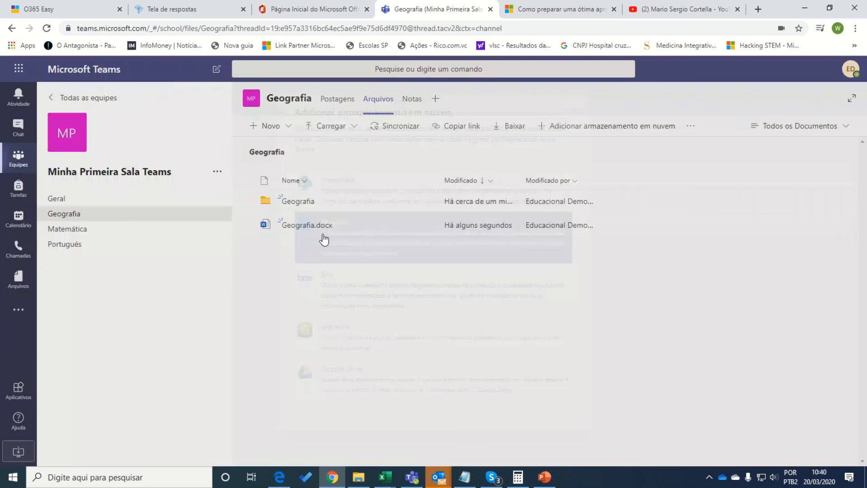
pyautogui.click(324, 240)
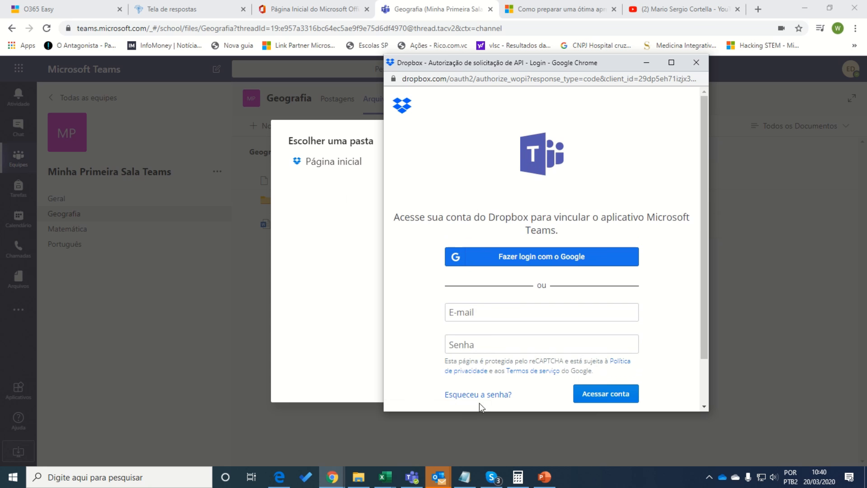
pyautogui.click(696, 63)
pyautogui.click(472, 375)
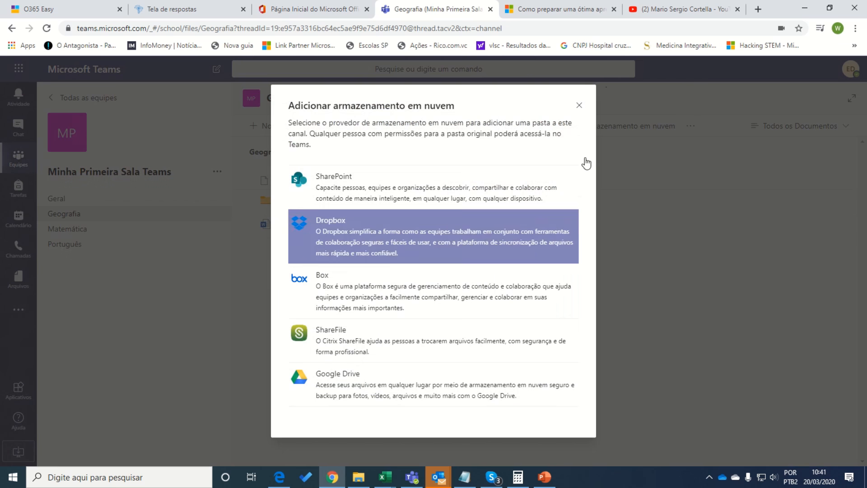
pyautogui.click(579, 106)
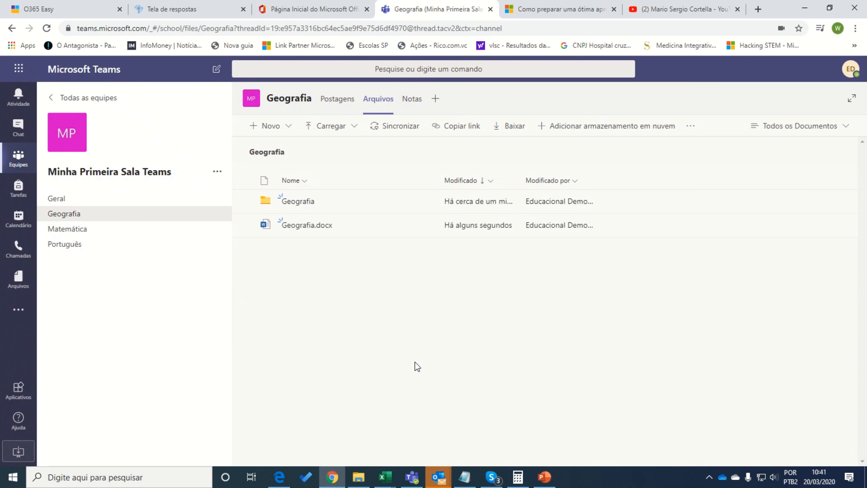
# Check the view options for the Geografia file list without changing them, and open the Matemática channel.
pyautogui.click(807, 129)
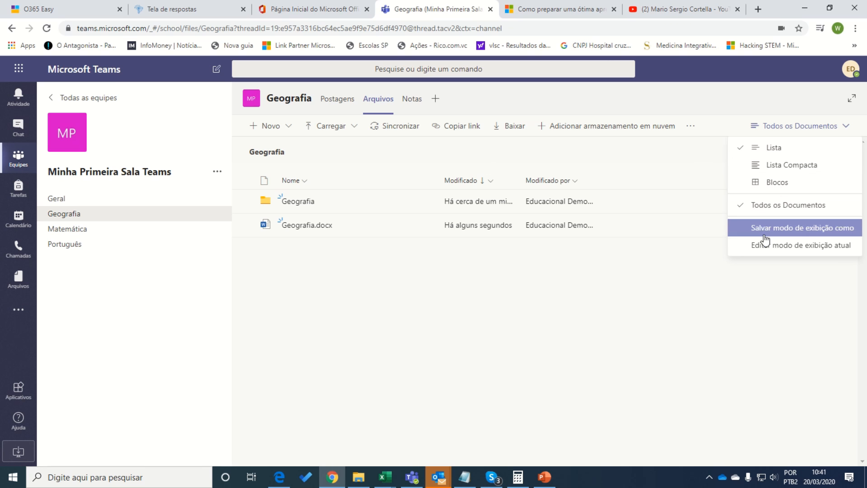
pyautogui.click(743, 293)
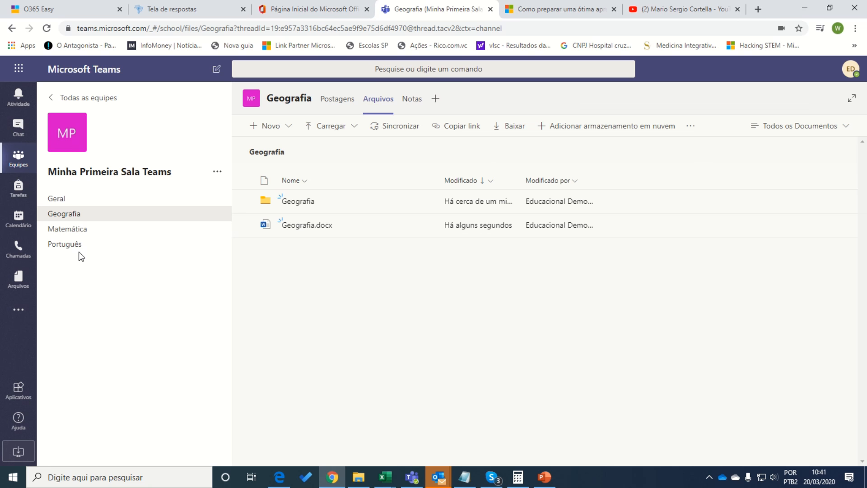
pyautogui.click(66, 231)
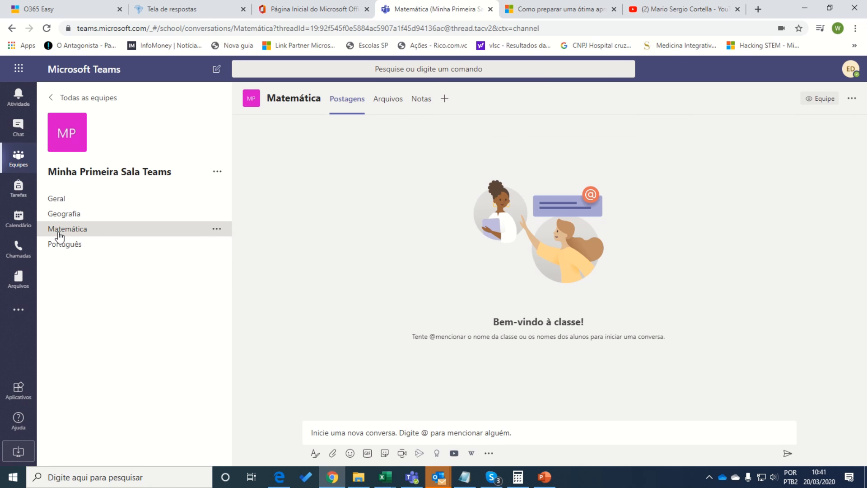
# Review the meeting scheduling form for the Português channel, and close it and the meeting panel without scheduling anything.
pyautogui.click(63, 249)
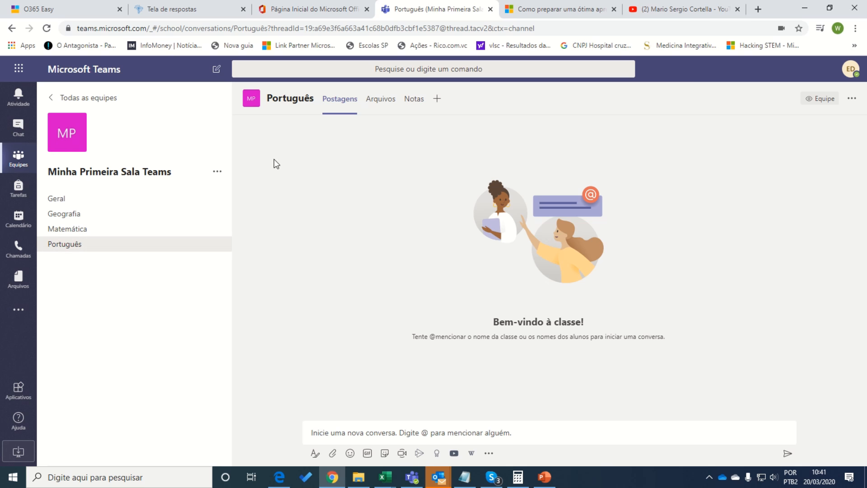
pyautogui.click(403, 453)
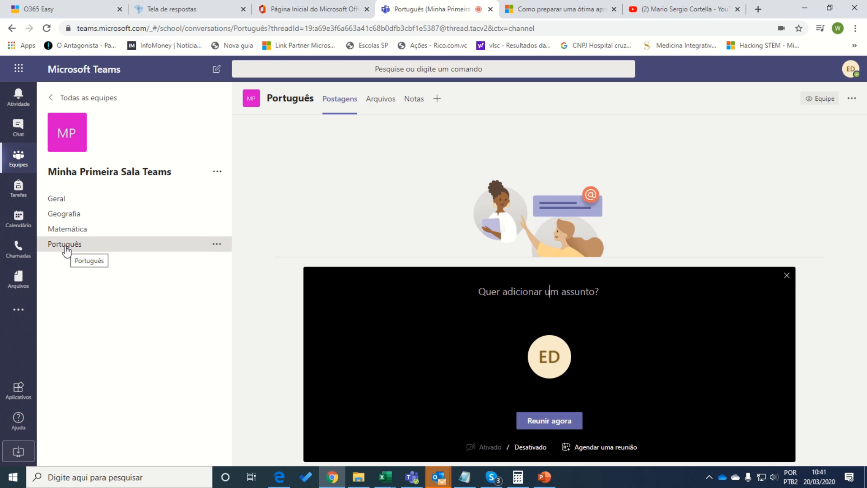
pyautogui.click(608, 447)
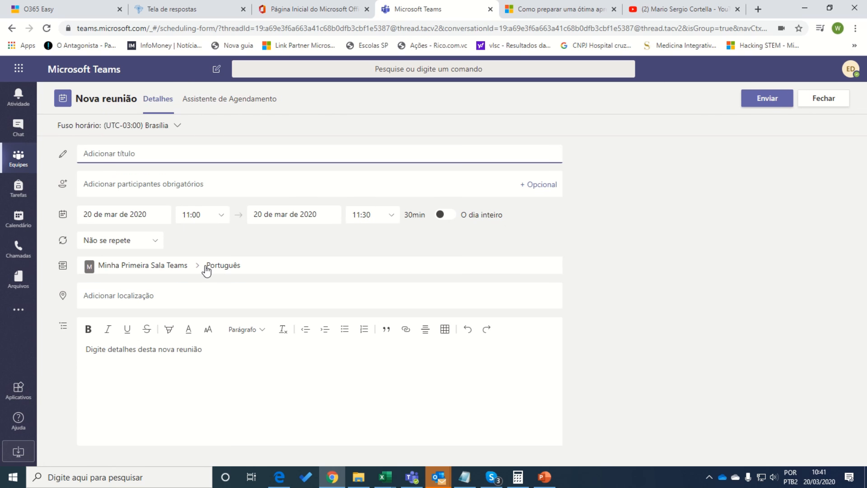
pyautogui.click(248, 267)
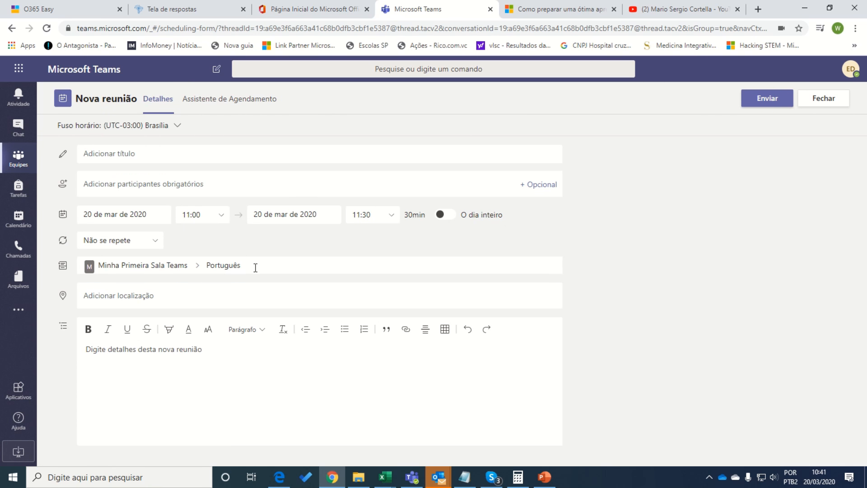
pyautogui.click(823, 103)
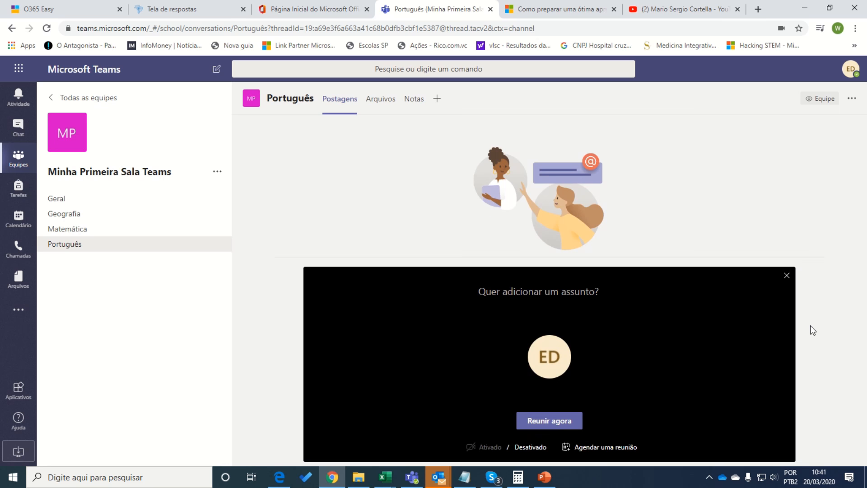
pyautogui.click(788, 275)
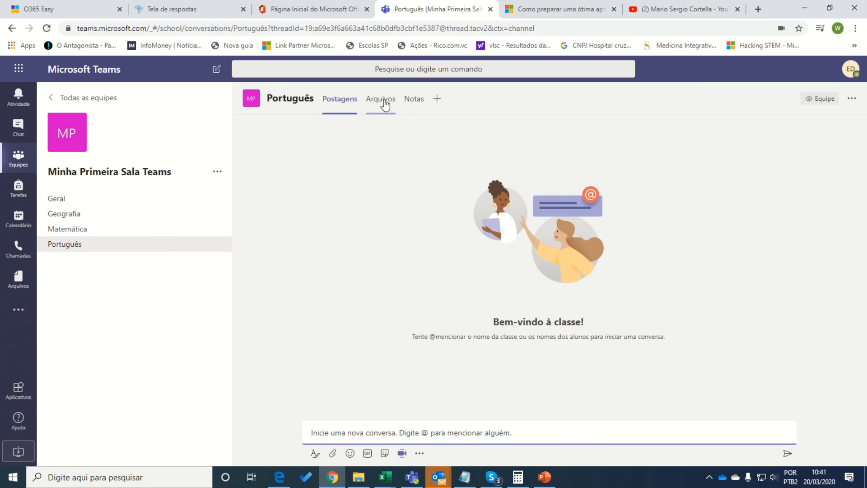
# Open the Português channel's OneNote notebook and look at its page list.
pyautogui.click(414, 100)
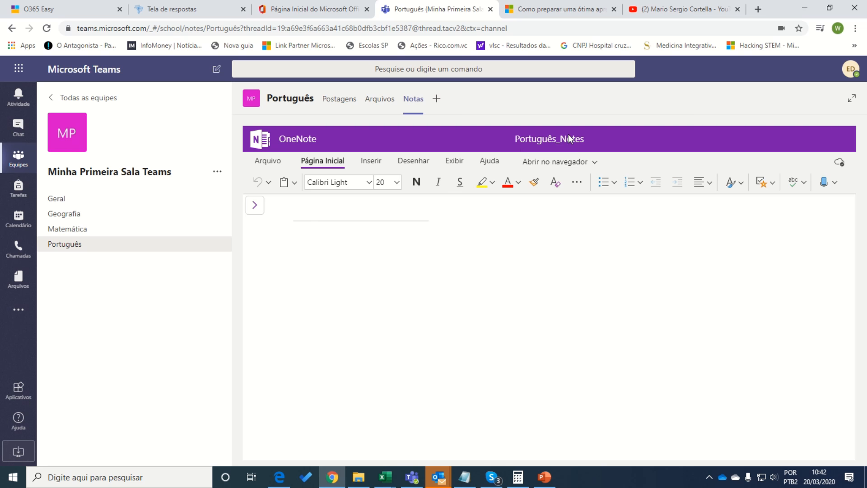
pyautogui.click(260, 207)
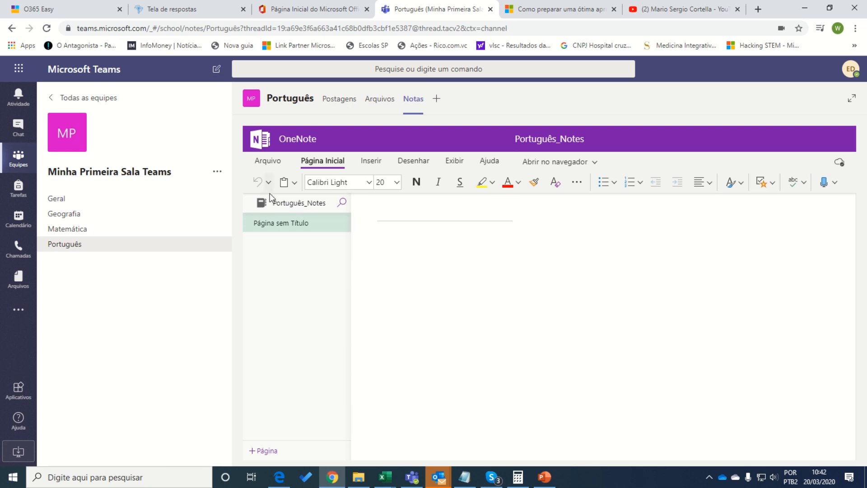
pyautogui.moveTo(273, 477)
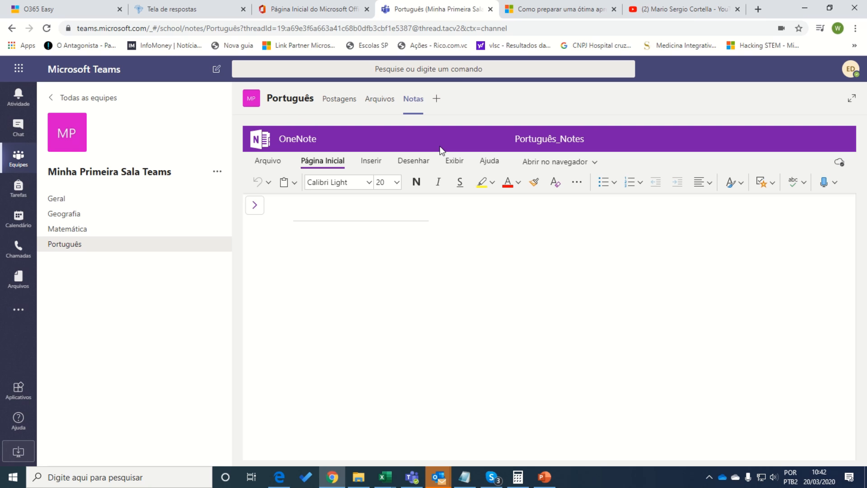
# Add a Stream tab with the video "Overview Teams" to the Português channel, and play the video briefly before pausing it.
pyautogui.click(437, 99)
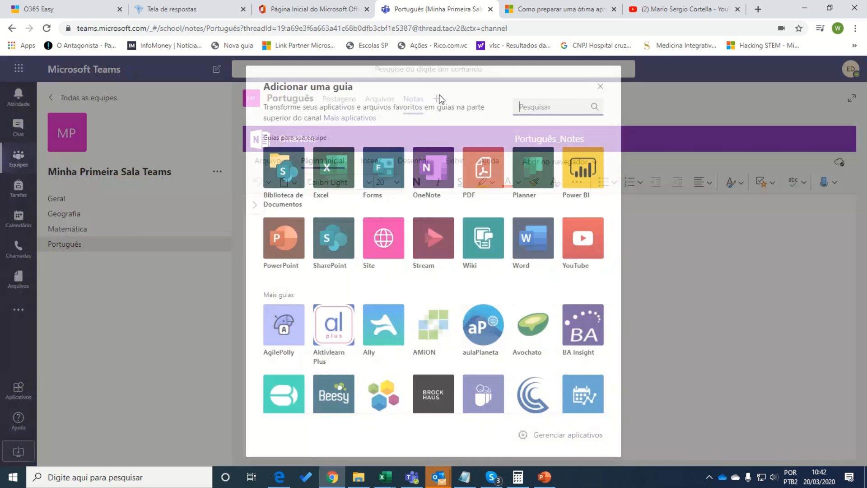
pyautogui.click(435, 246)
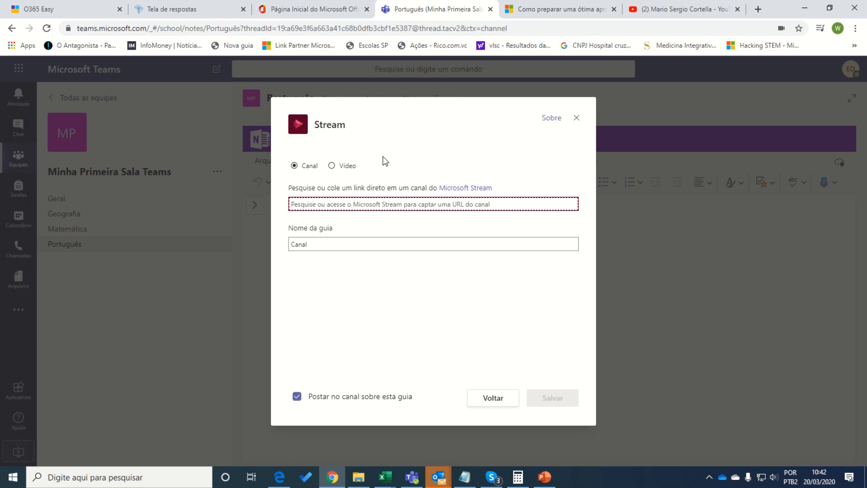
pyautogui.click(331, 165)
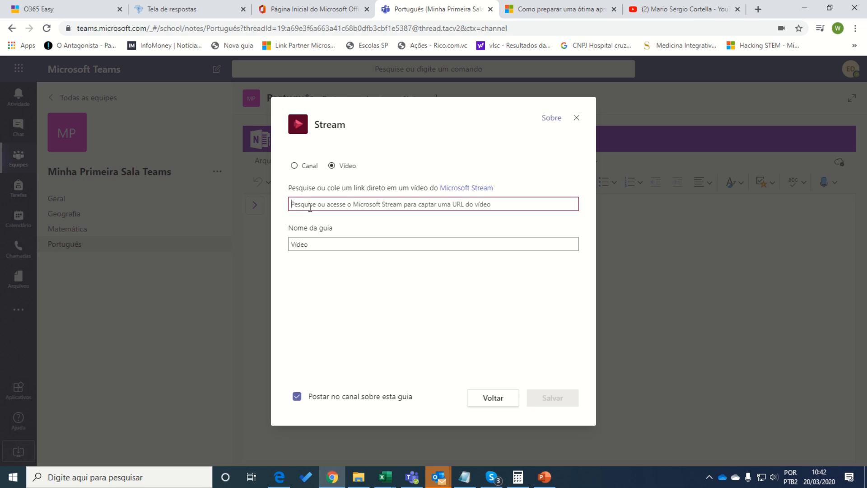
pyautogui.write('teams')
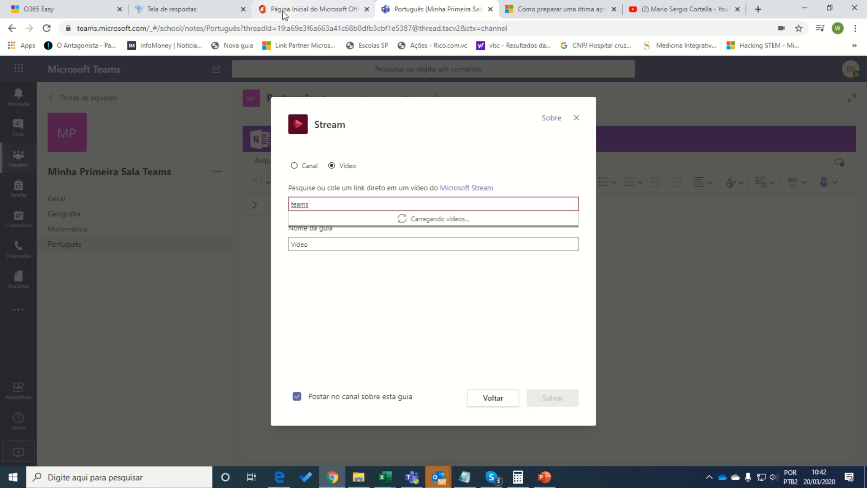
pyautogui.hotkey('ctrl', 'a')
pyautogui.press('BackSpace')
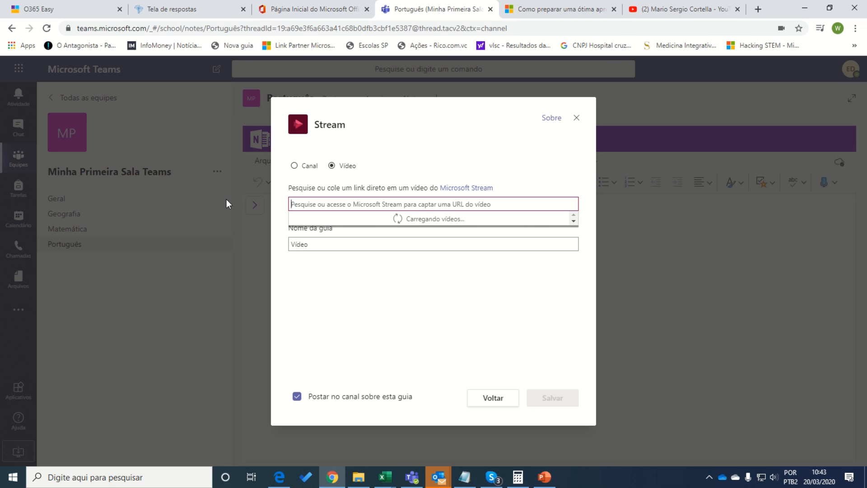
pyautogui.write('forms')
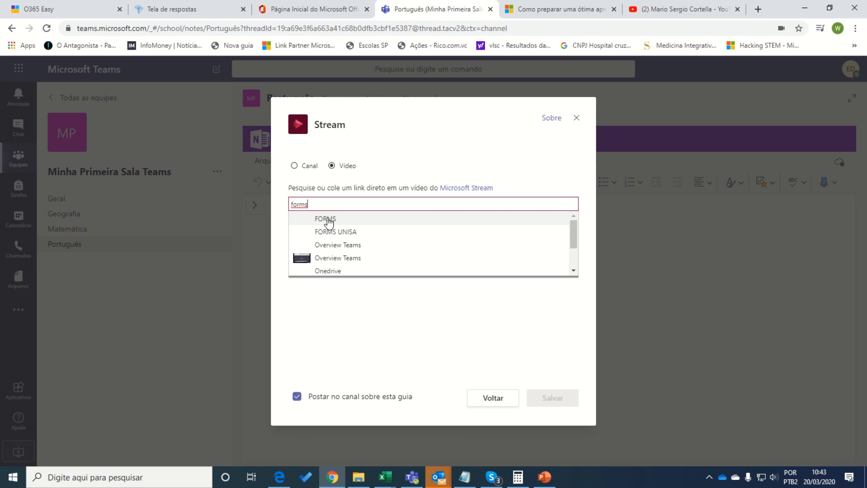
pyautogui.click(323, 246)
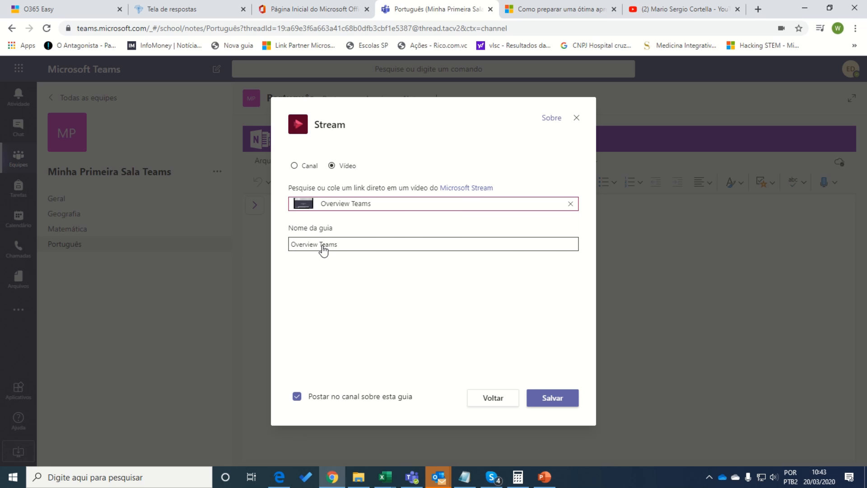
pyautogui.click(558, 402)
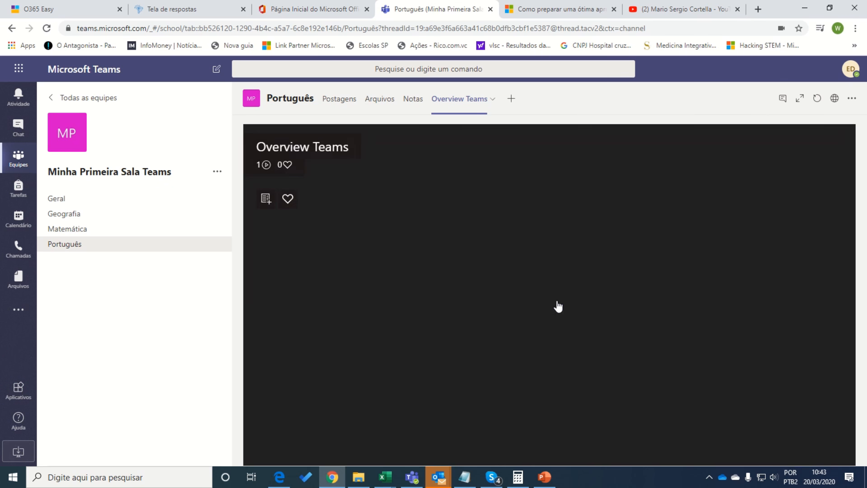
pyautogui.click(443, 322)
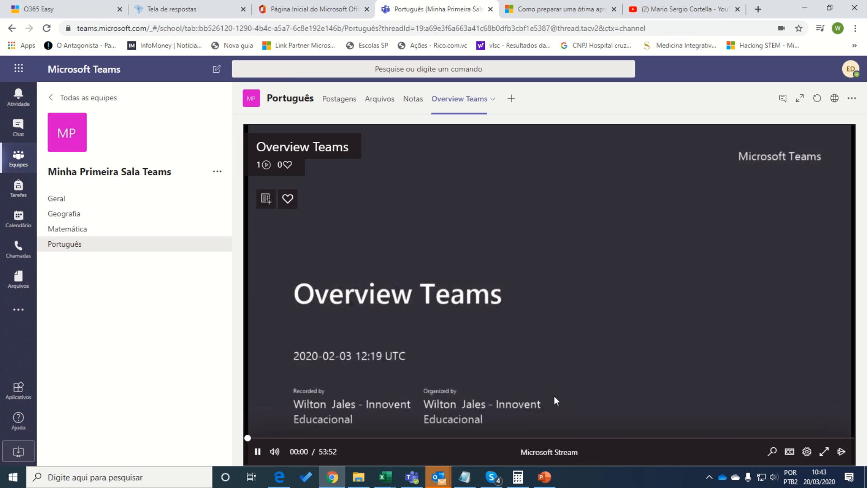
pyautogui.click(258, 452)
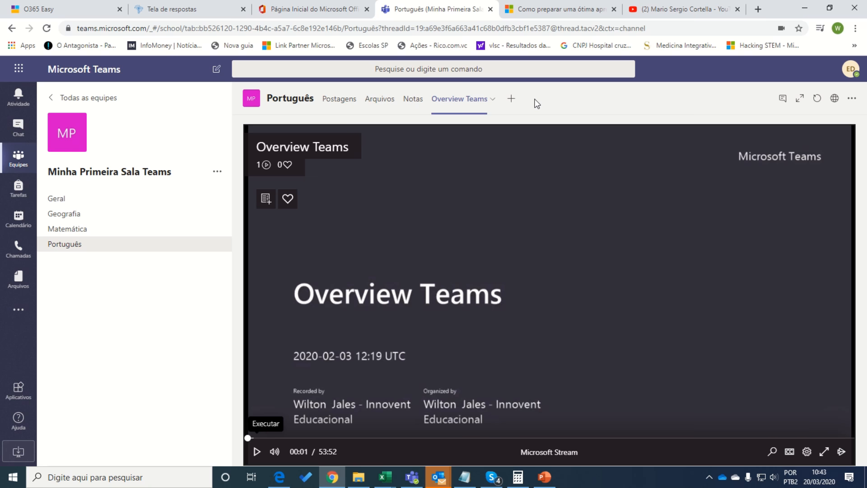
# Add the existing form "Sway" as a response-collecting Forms tab in the Matemática channel, and look through its questions.
pyautogui.click(72, 230)
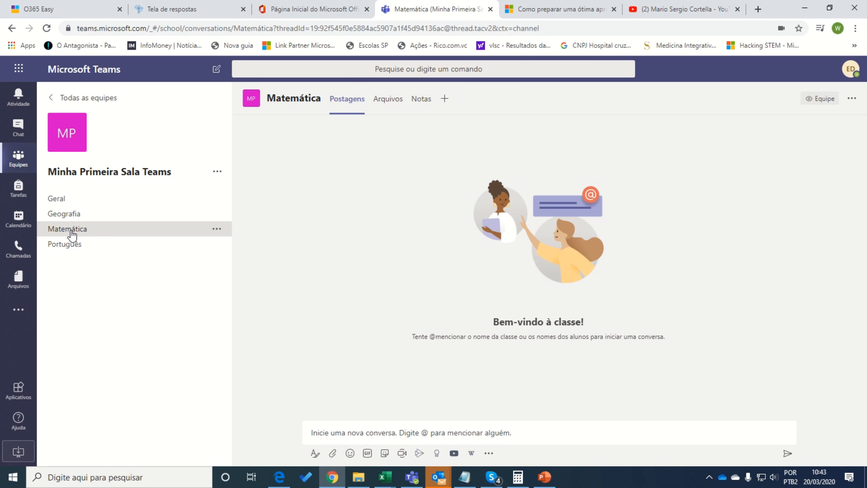
pyautogui.click(443, 98)
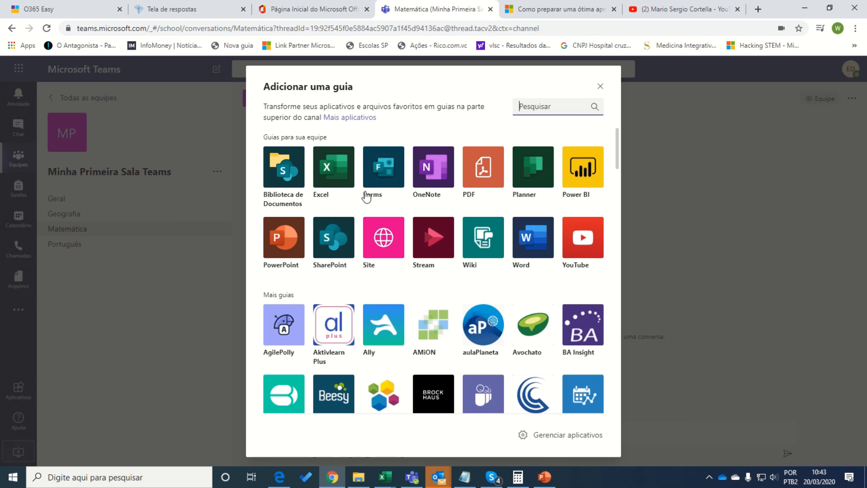
pyautogui.click(390, 167)
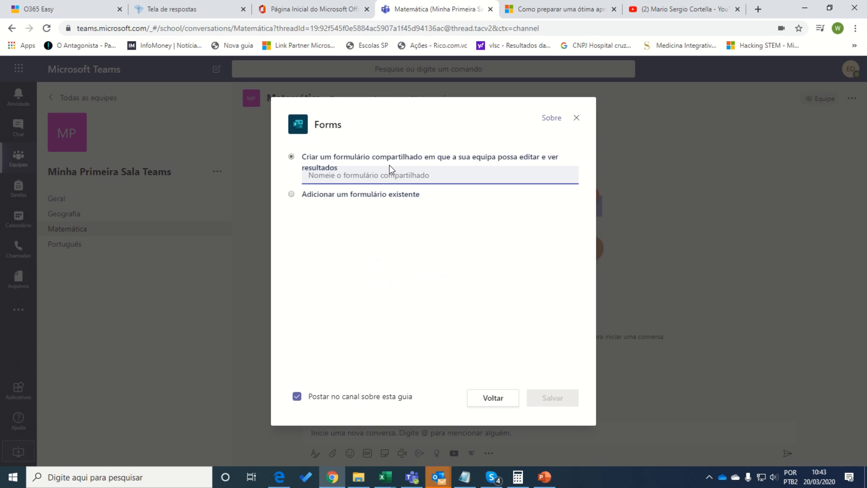
pyautogui.click(333, 176)
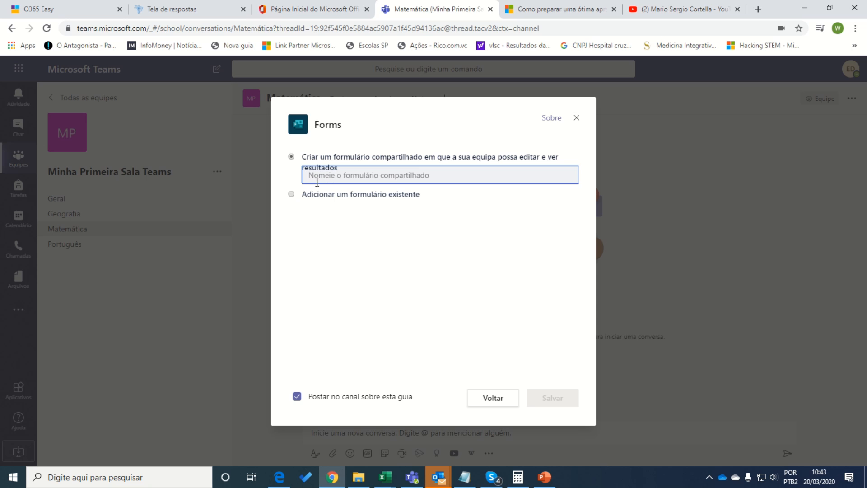
pyautogui.click(291, 194)
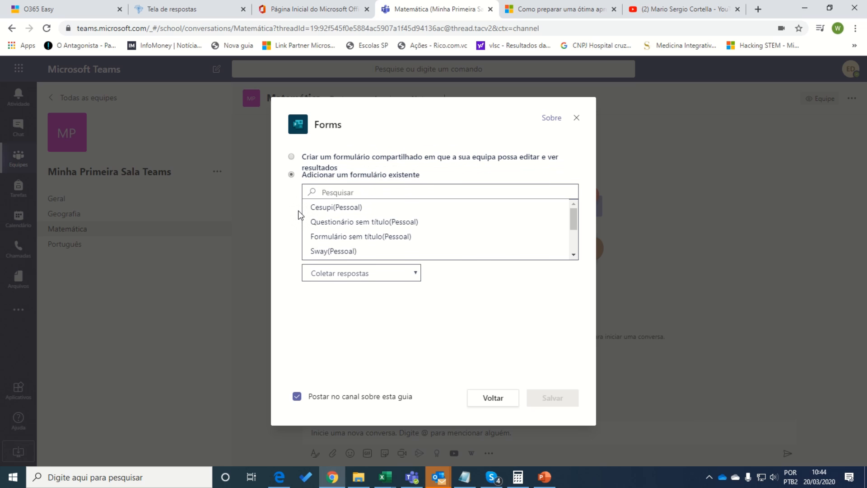
pyautogui.click(334, 252)
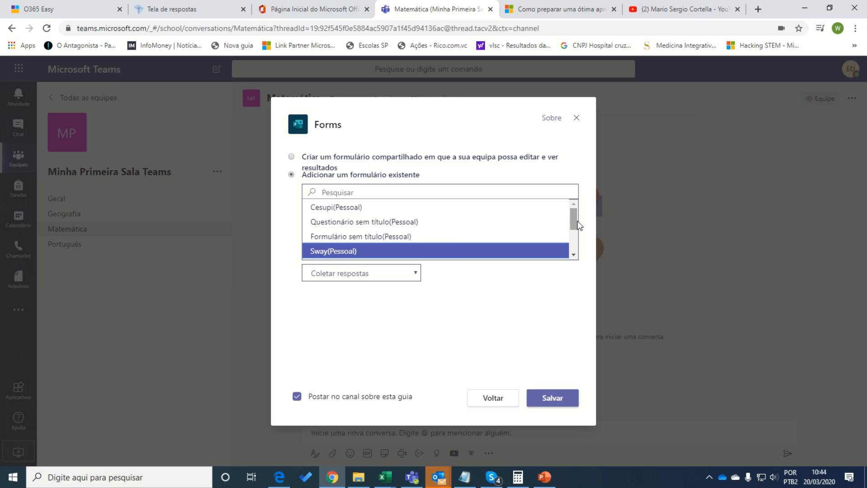
pyautogui.moveTo(574, 220)
pyautogui.mouseDown()
pyautogui.moveTo(573, 241)
pyautogui.moveTo(573, 221)
pyautogui.mouseUp()
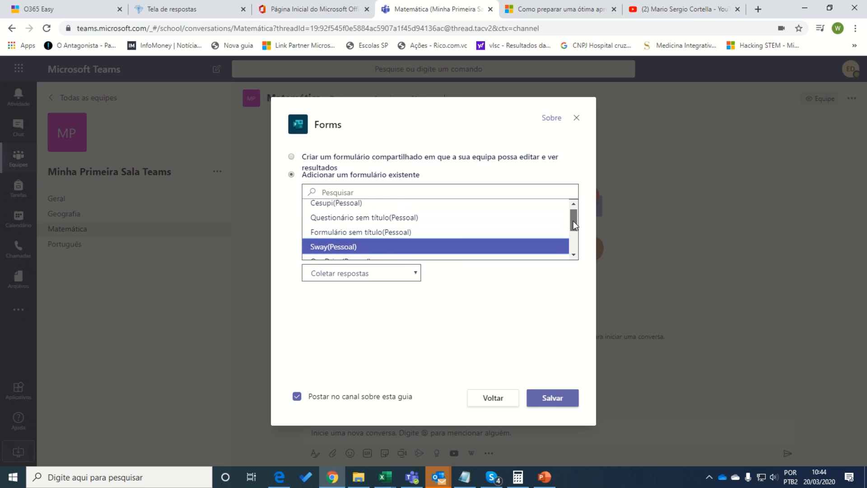
pyautogui.click(549, 406)
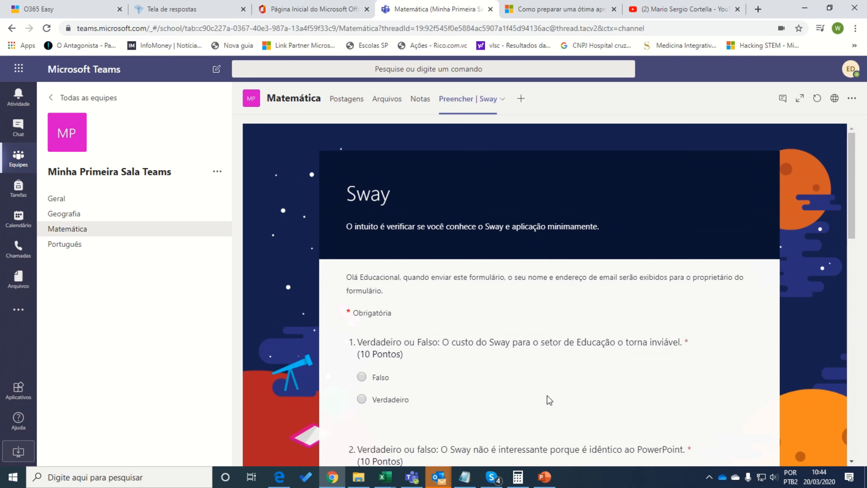
pyautogui.scroll(-15, 527, 235)
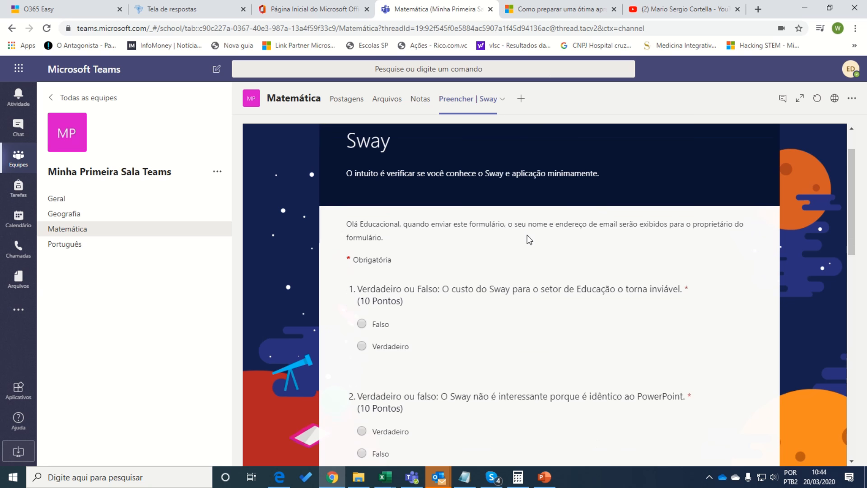
pyautogui.scroll(15, 538, 276)
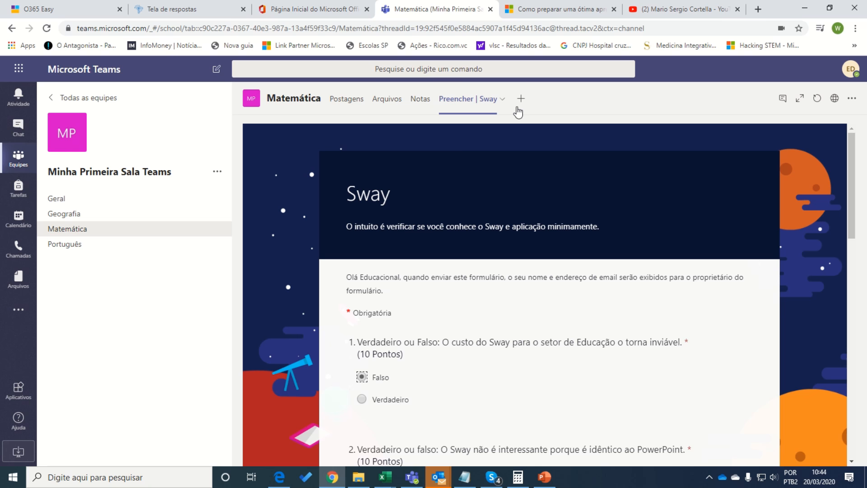
# Rename the Matemática channel's form tab to "Sway".
pyautogui.click(500, 99)
pyautogui.click(461, 134)
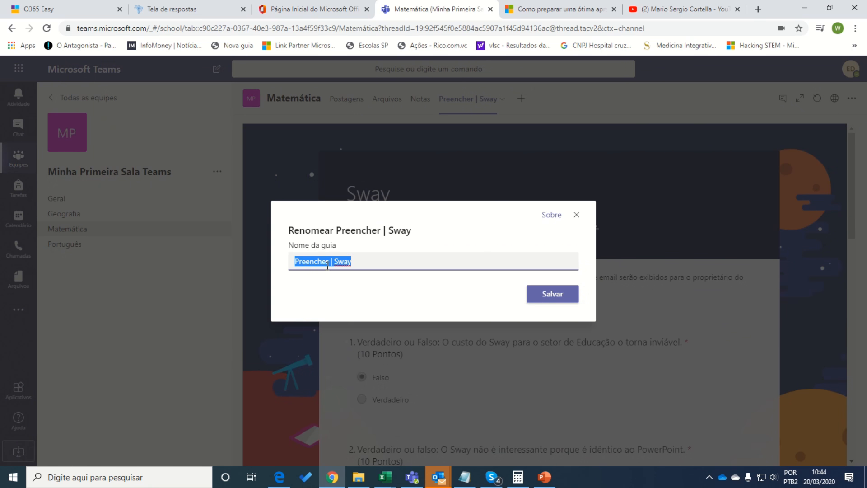
pyautogui.moveTo(333, 262); pyautogui.dragTo(265, 249)
pyautogui.press('BackSpace')
pyautogui.click(551, 293)
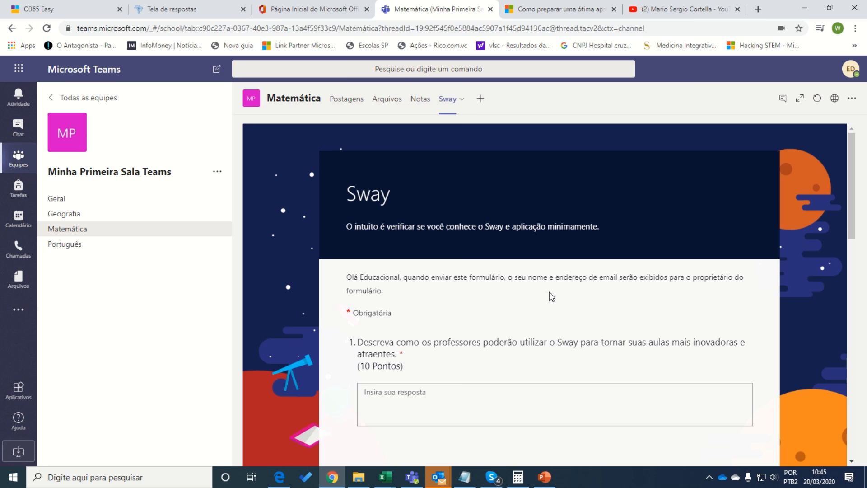
# Open the Sway form from its announcement in the Matemática posts, and open the meeting options from the tab's conversation.
pyautogui.click(348, 101)
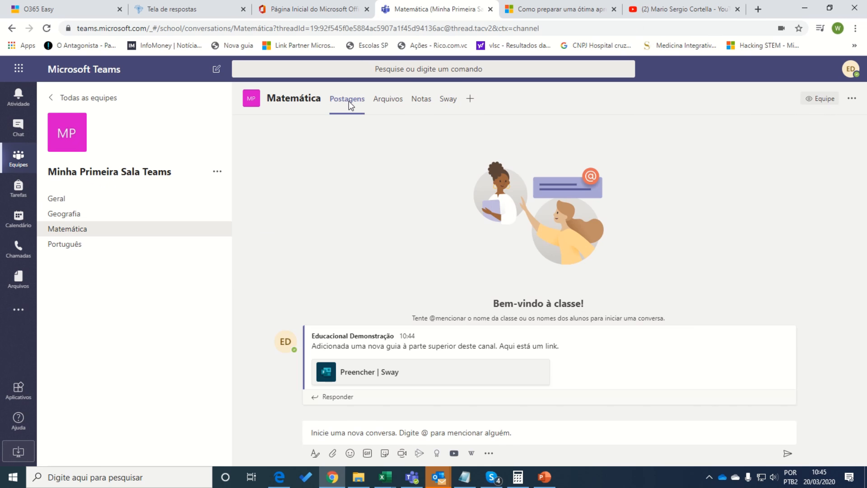
pyautogui.click(362, 373)
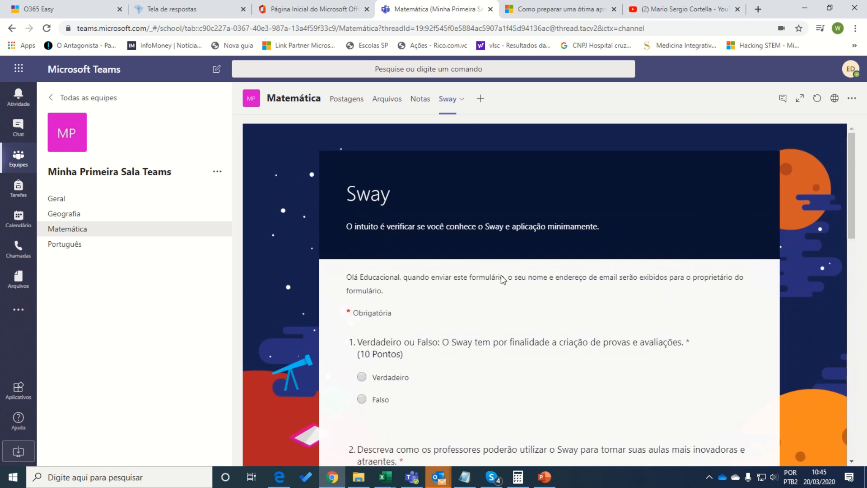
pyautogui.click(782, 99)
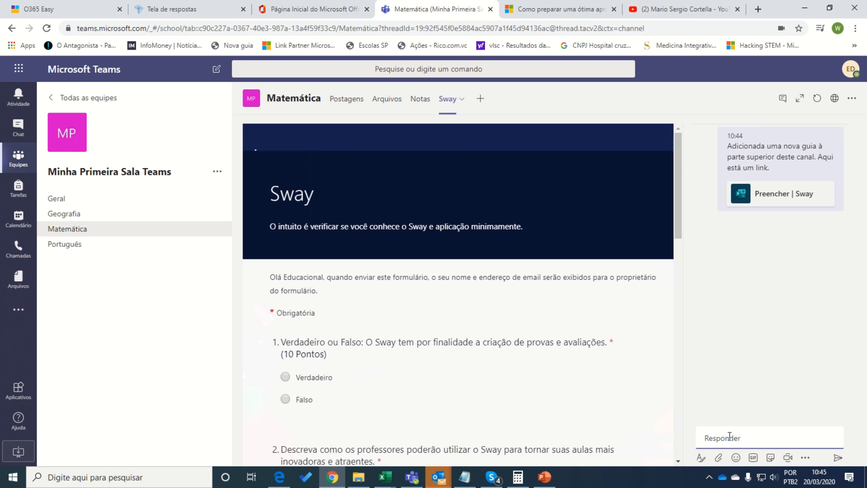
pyautogui.click(789, 458)
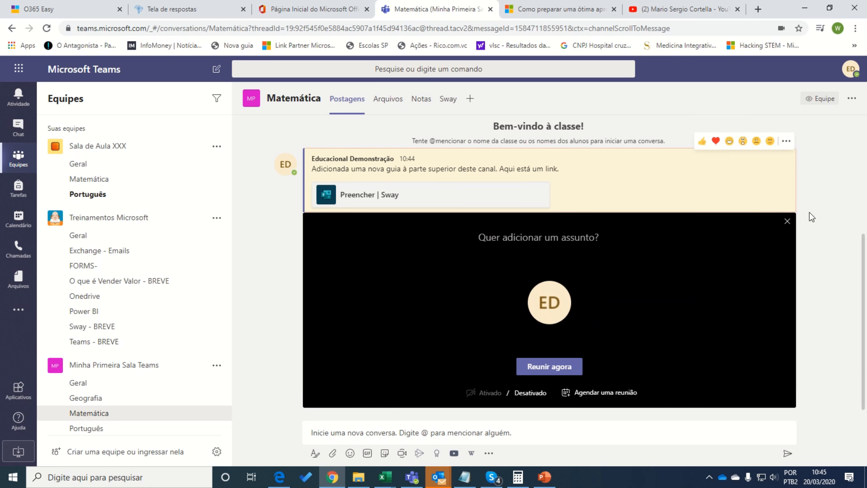
# Close the meeting options and show the assignments of the class Minha Primeira Sala Teams.
pyautogui.click(787, 221)
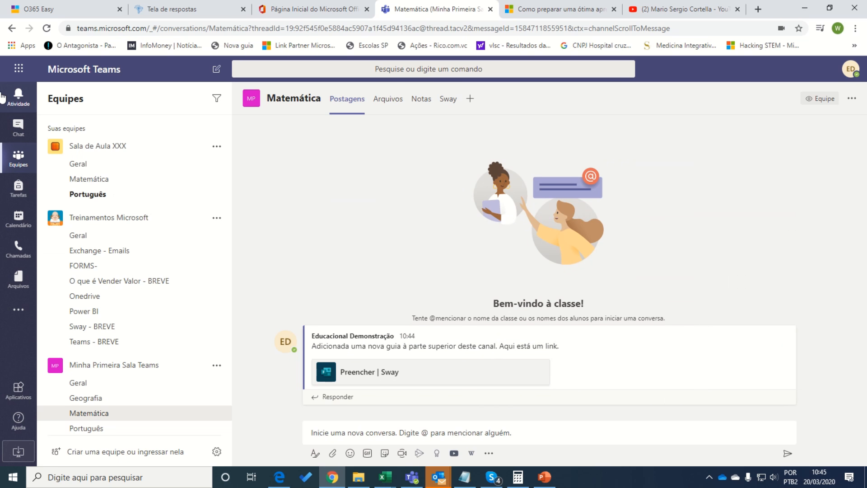
pyautogui.click(20, 192)
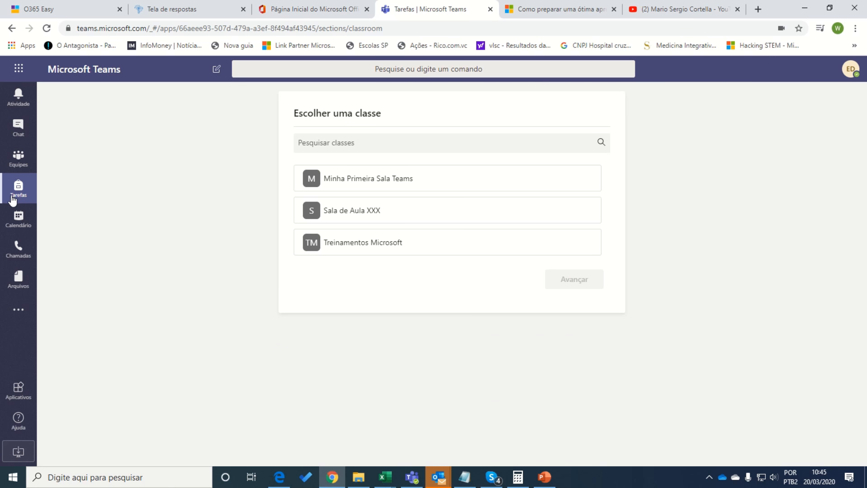
pyautogui.click(324, 181)
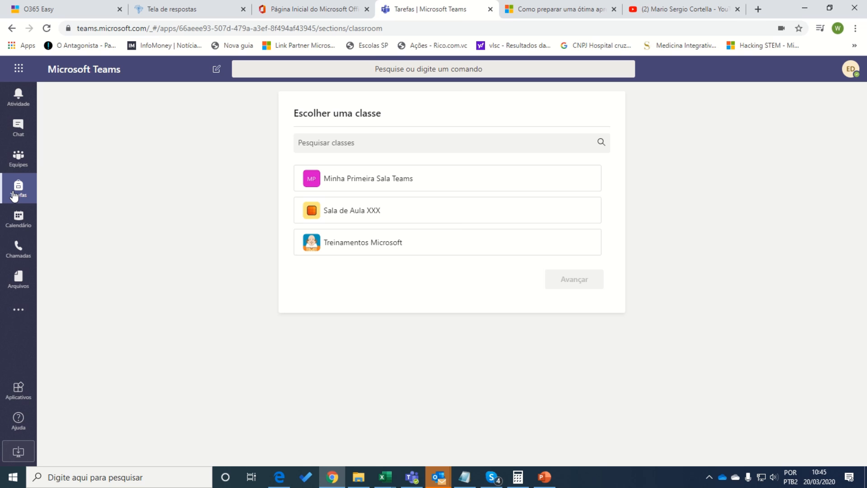
pyautogui.click(351, 186)
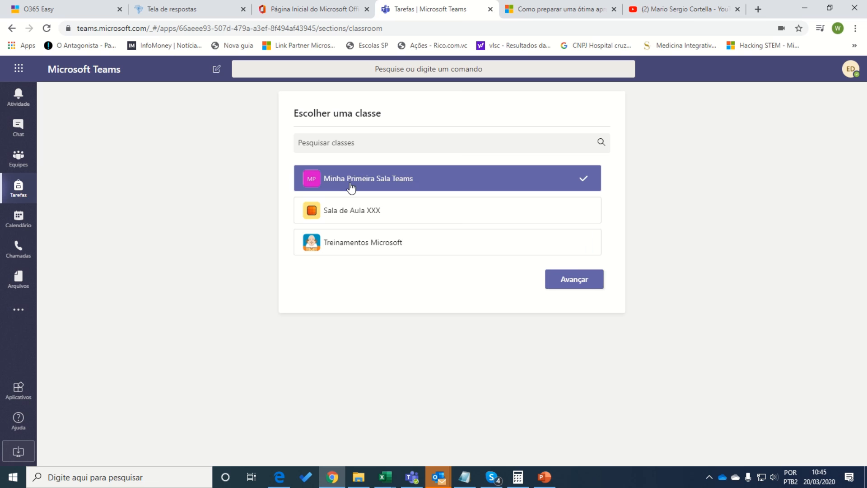
pyautogui.click(578, 279)
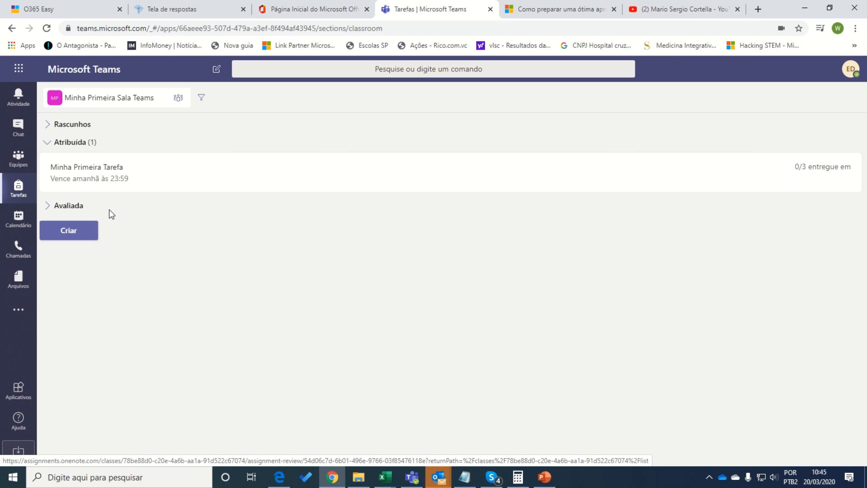
# Switch the assignments view to the class Sala de Aula XXX.
pyautogui.click(67, 239)
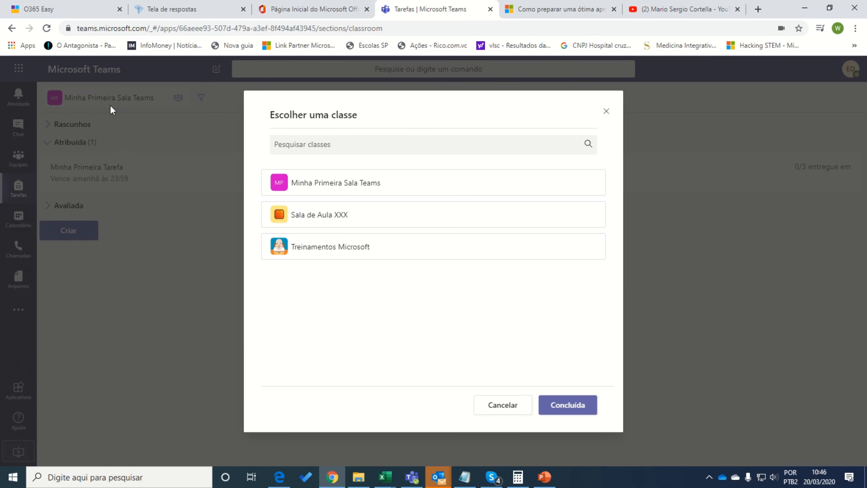
pyautogui.click(317, 250)
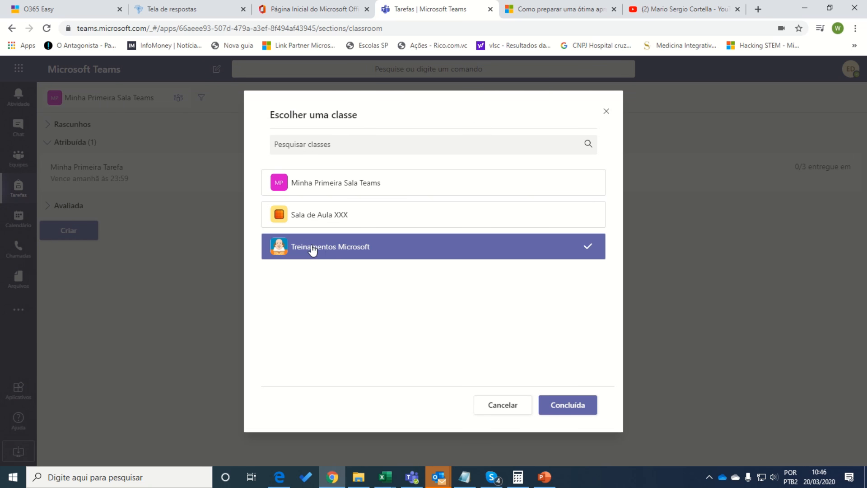
pyautogui.click(325, 217)
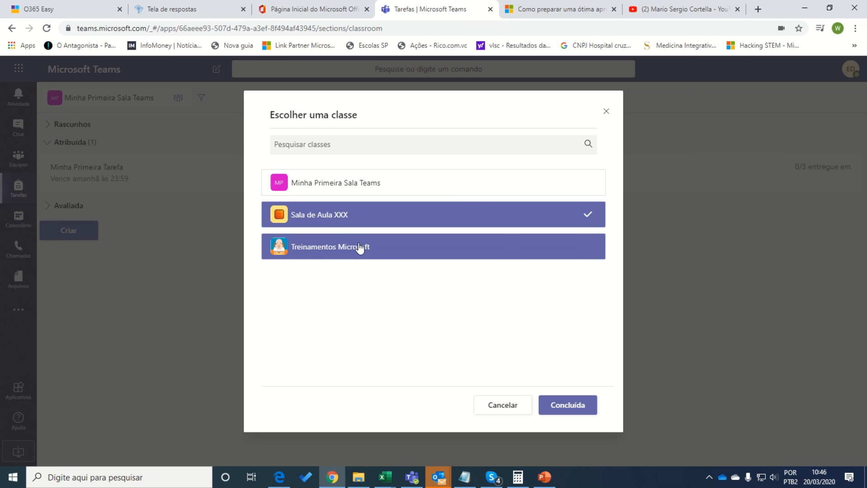
pyautogui.click(561, 415)
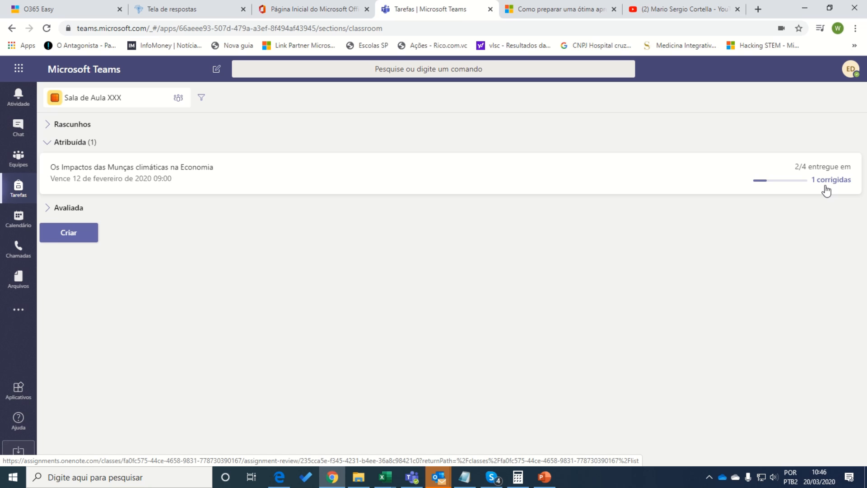
# Load education.microsoft.com in place of the YouTube video and look over the Educator Center home page.
pyautogui.click(682, 12)
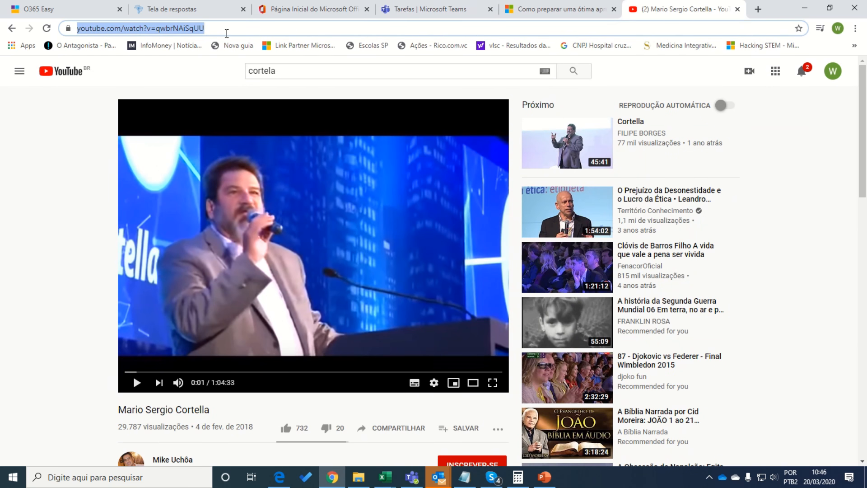
pyautogui.write('education.microsoft.com')
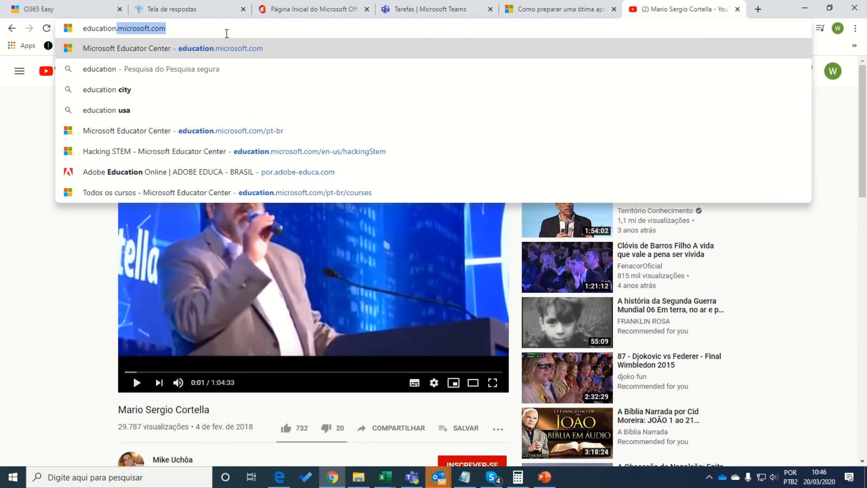
pyautogui.press('End')
pyautogui.press('Return')
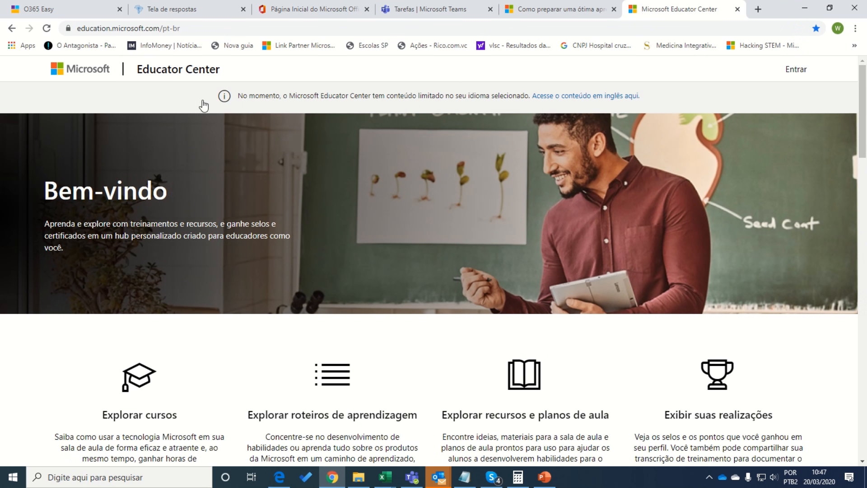
pyautogui.scroll(-3, 158, 332)
pyautogui.scroll(3, 157, 241)
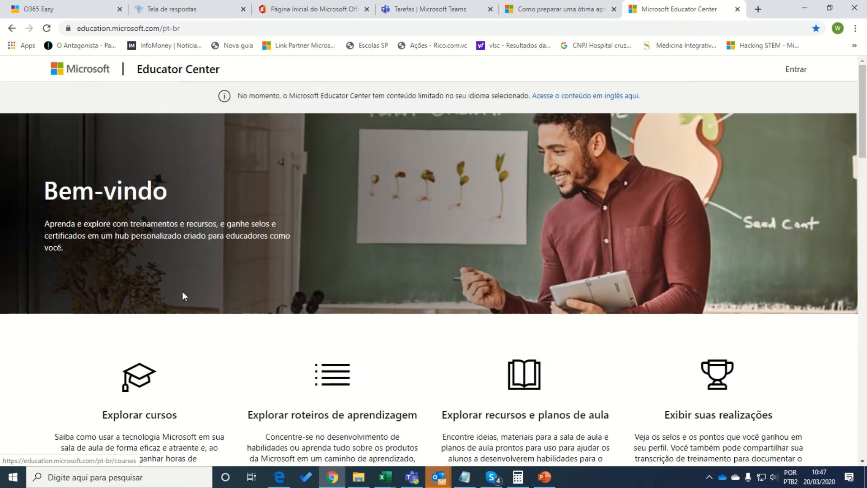
pyautogui.scroll(-5, 149, 277)
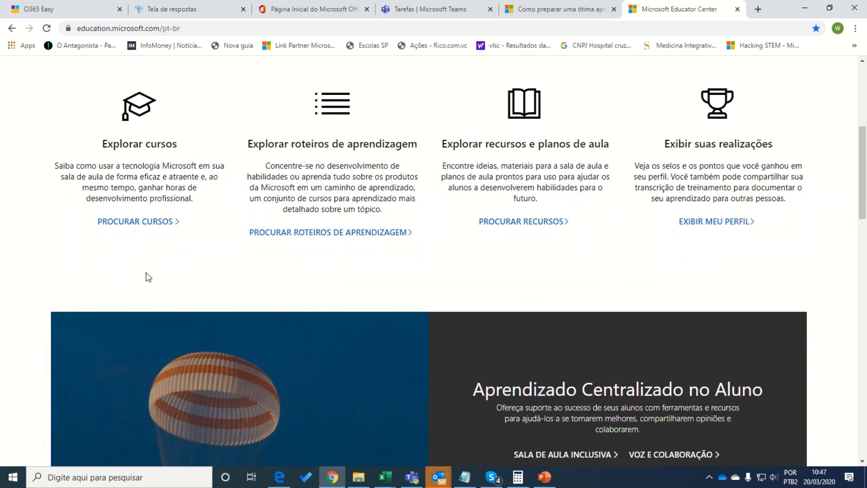
# Browse the Educator Center courses and search them for "teams".
pyautogui.click(137, 219)
pyautogui.click(209, 126)
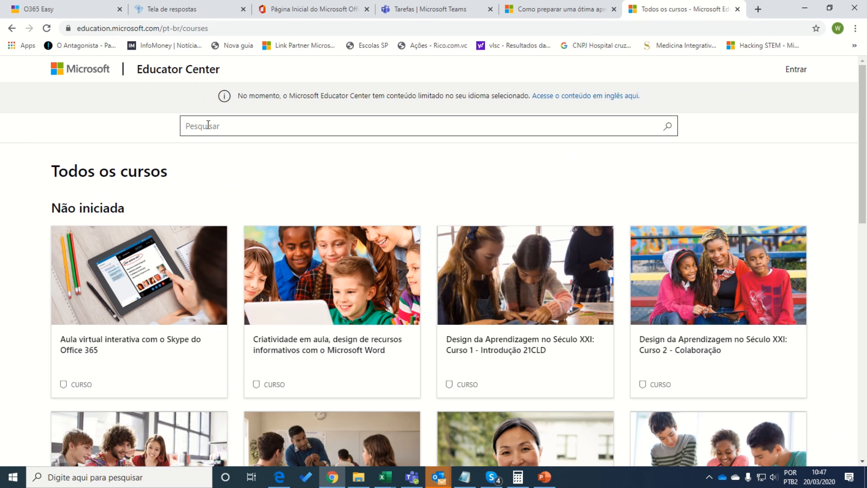
pyautogui.write('tea')
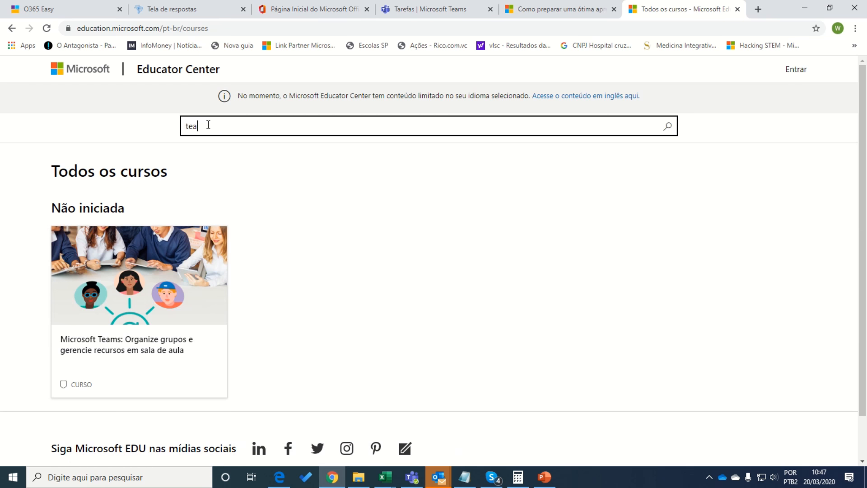
pyautogui.write('ns')
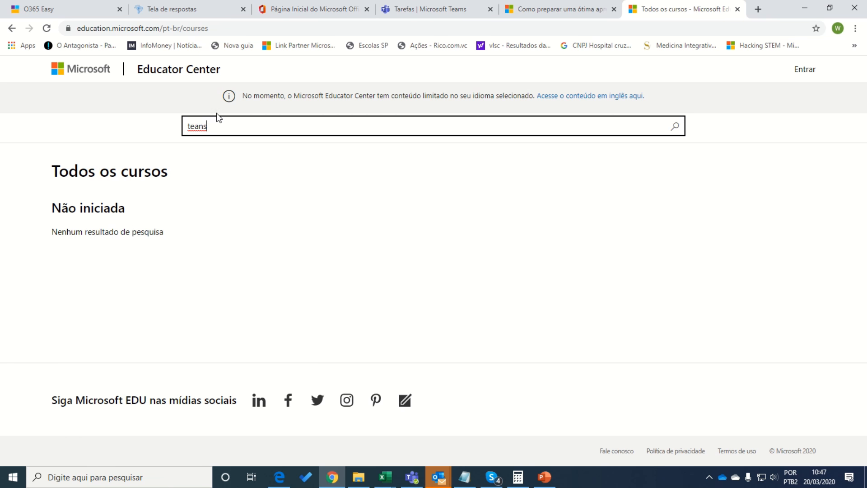
pyautogui.press('BackSpace')
pyautogui.press('BackSpace')
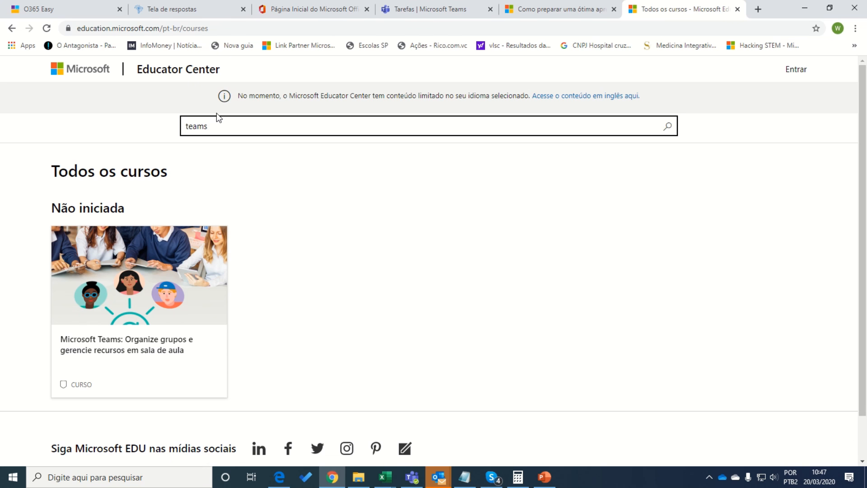
# Open the course "Microsoft Teams: Organize grupos e gerencie recursos em sala de aula" and look through its description.
pyautogui.click(135, 315)
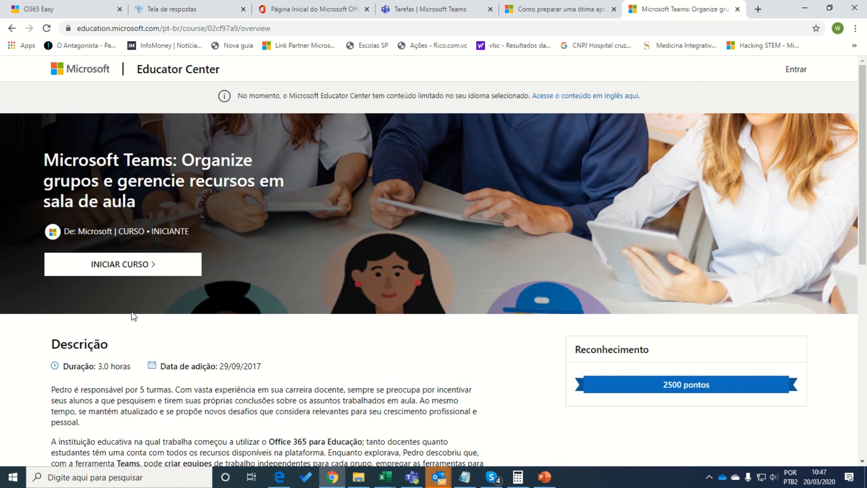
pyautogui.scroll(-2, 122, 277)
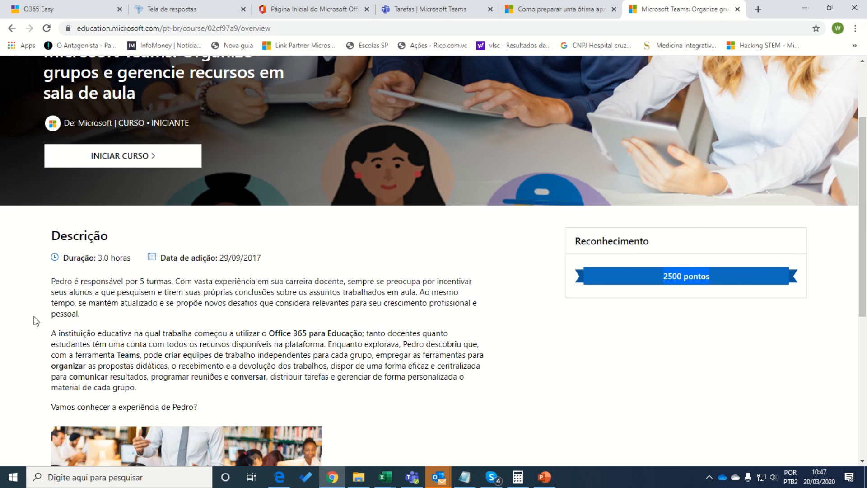
pyautogui.scroll(-1, 158, 331)
pyautogui.scroll(-5, 158, 330)
pyautogui.scroll(6, 206, 343)
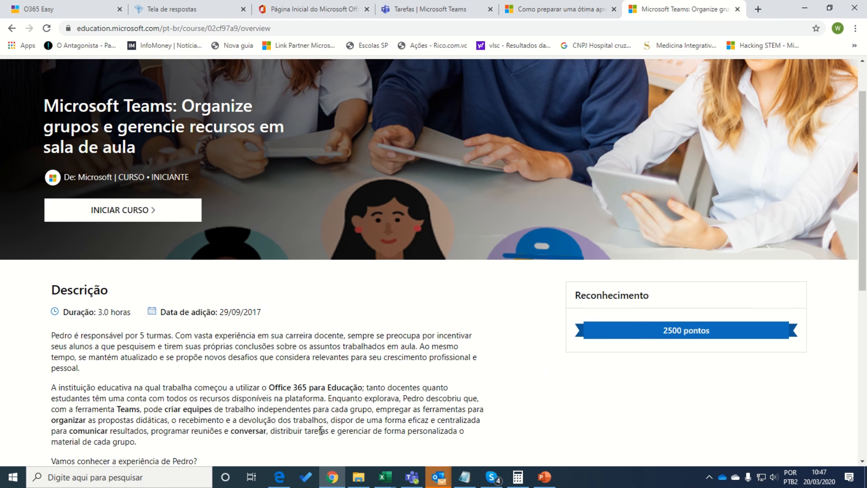
pyautogui.scroll(2, 321, 433)
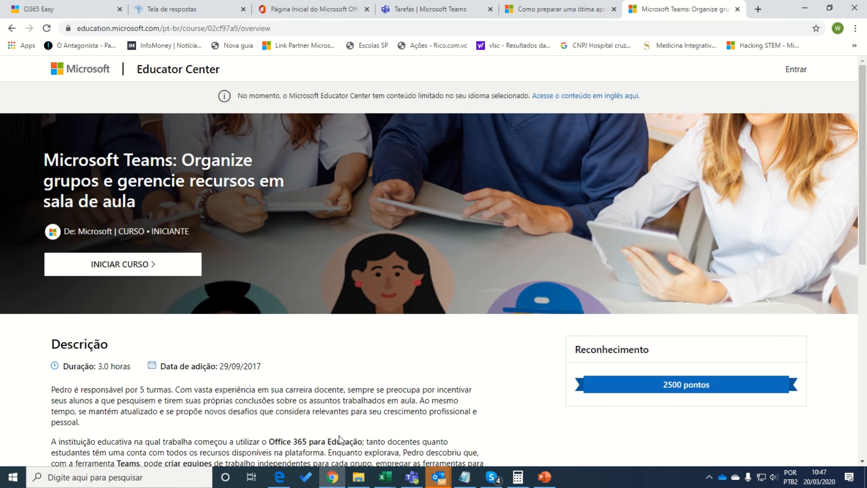